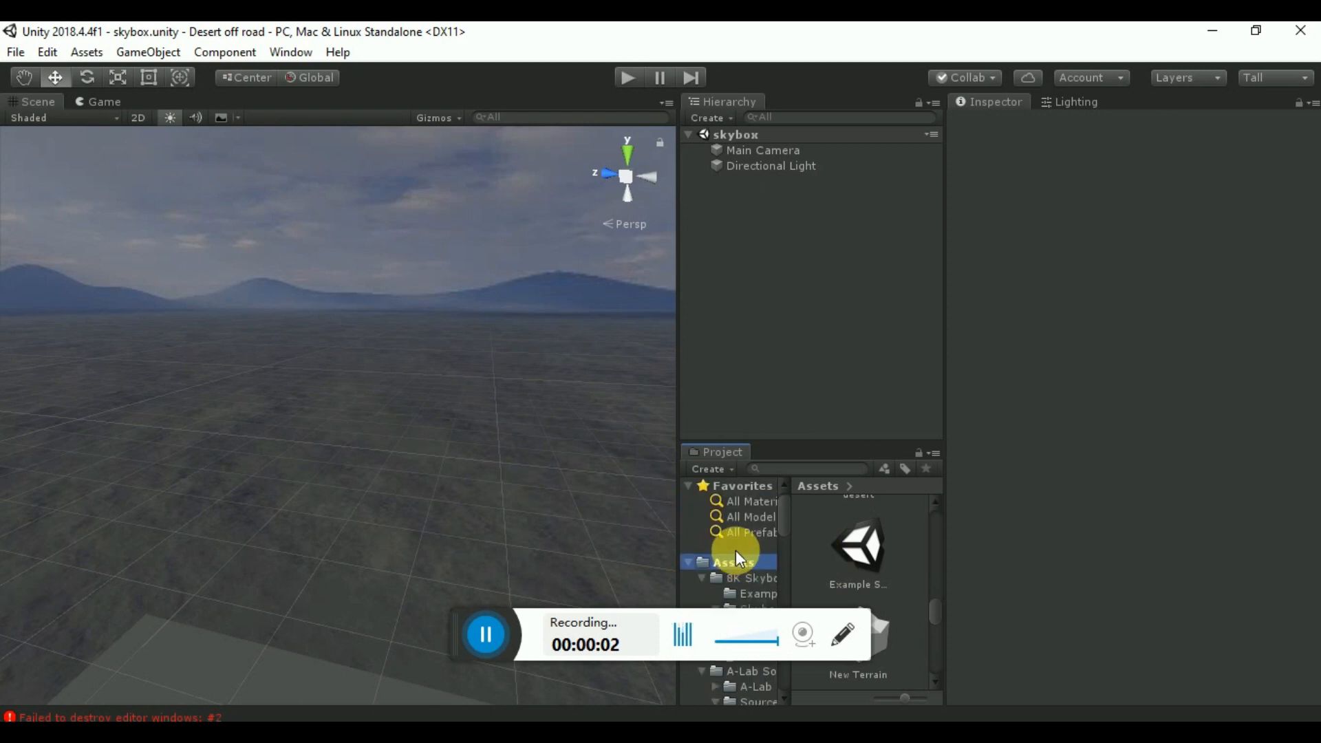
# Step: Create a new material in the Assets folder and set its shader to Skybox/6 Sided
pyautogui.scroll(-5, 890, 543)
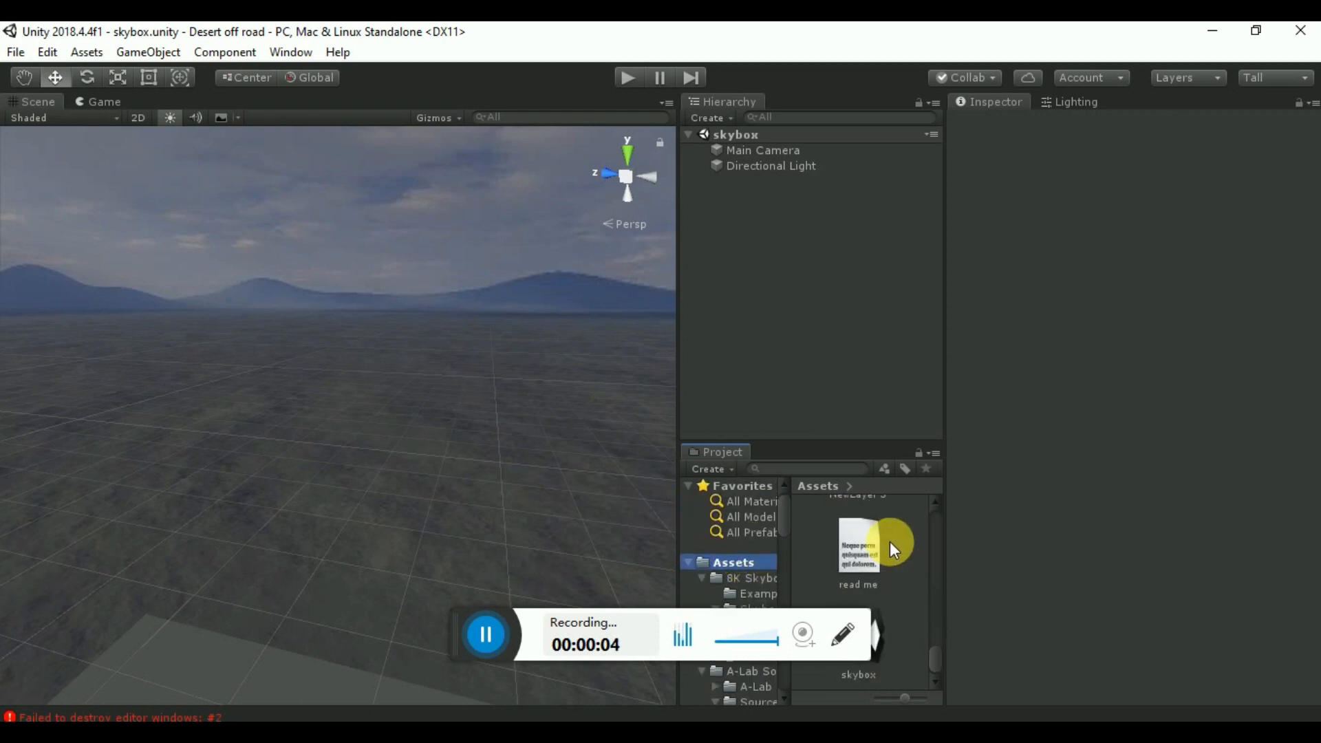
pyautogui.rightClick(894, 675)
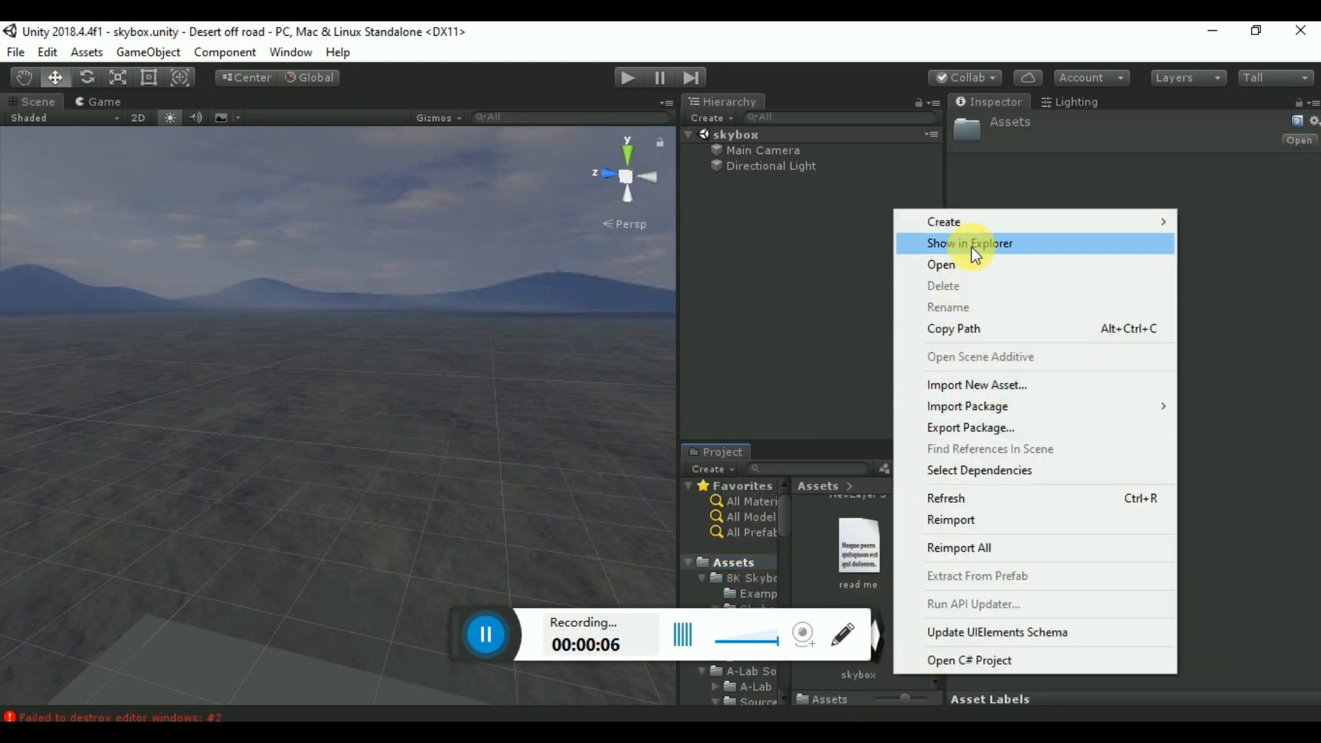
pyautogui.moveTo(976, 231)
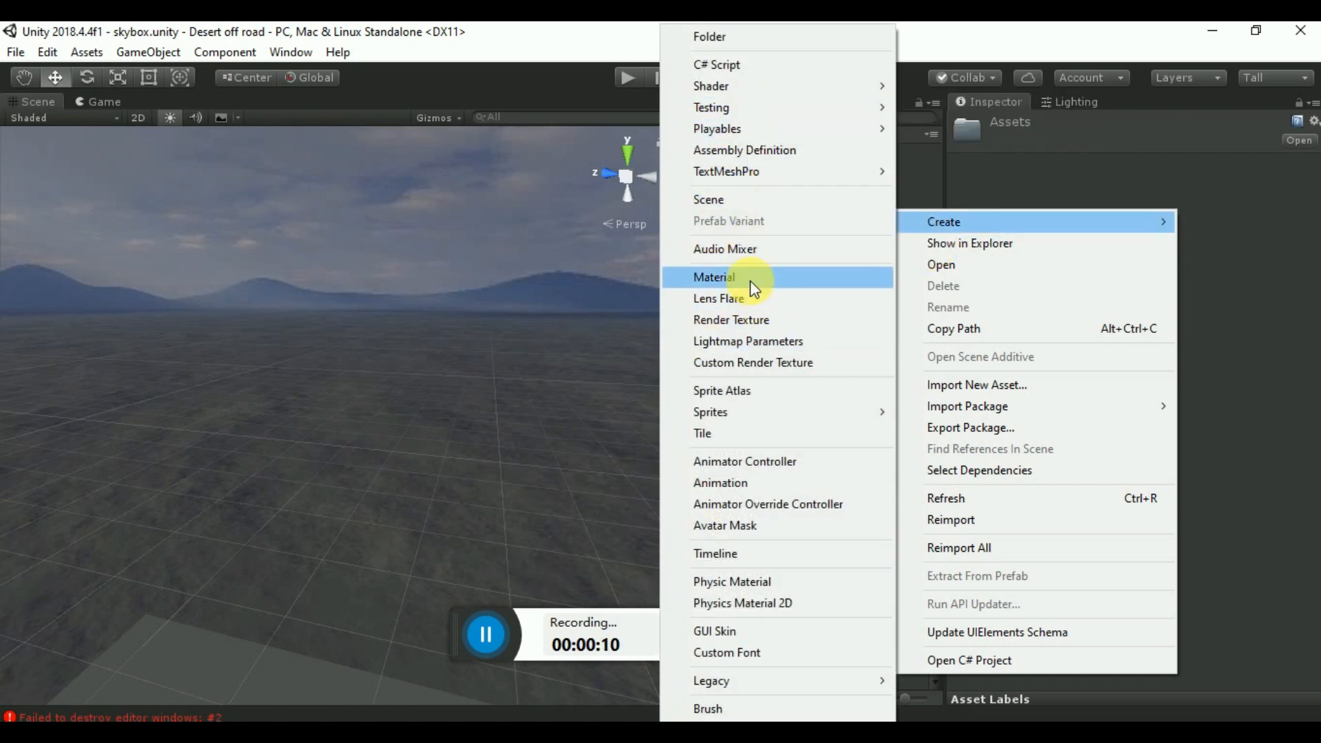
pyautogui.click(722, 278)
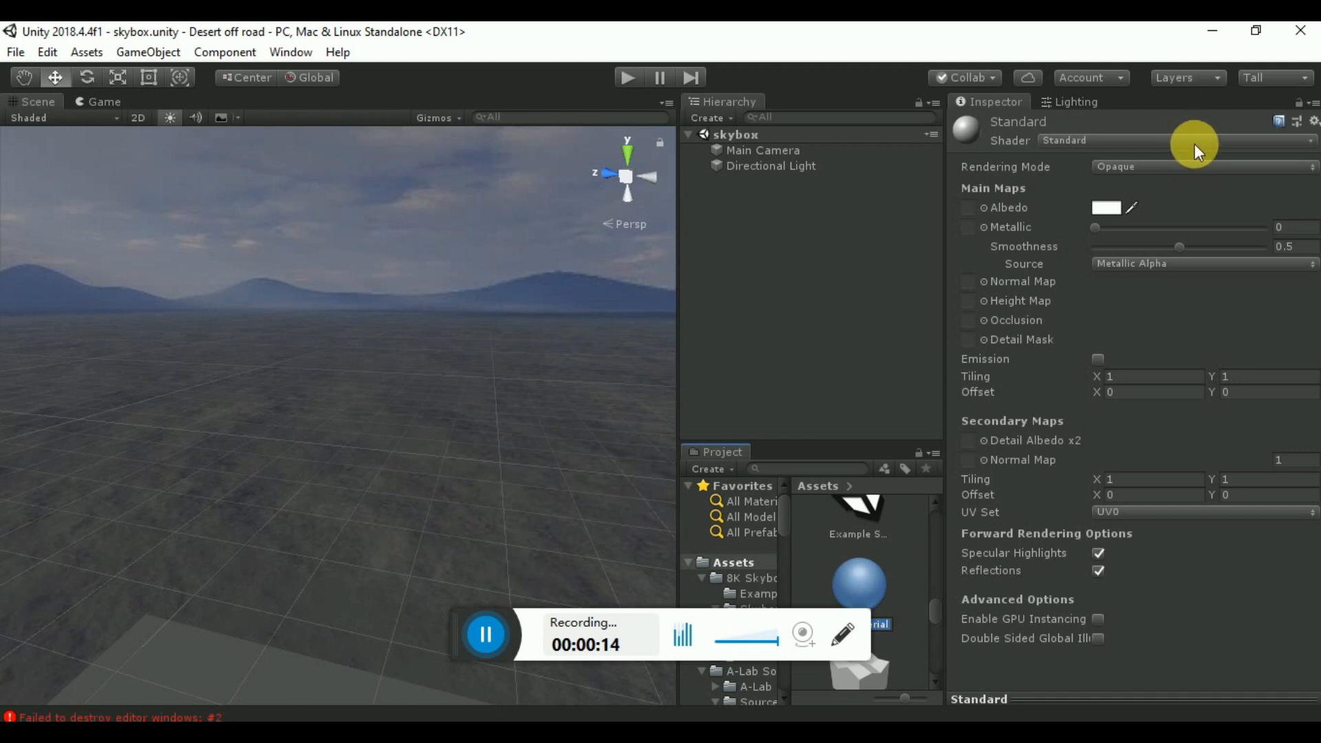
pyautogui.click(1194, 143)
pyautogui.moveTo(1102, 398)
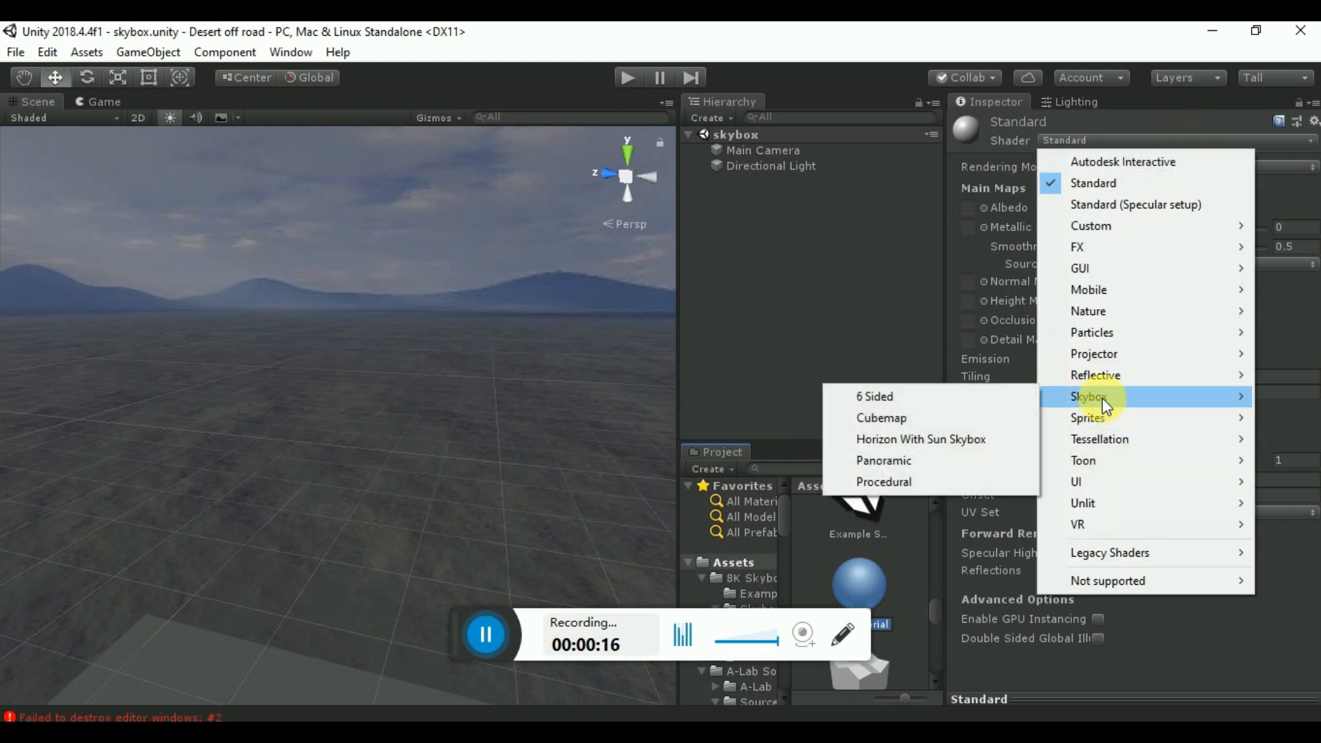
pyautogui.click(965, 399)
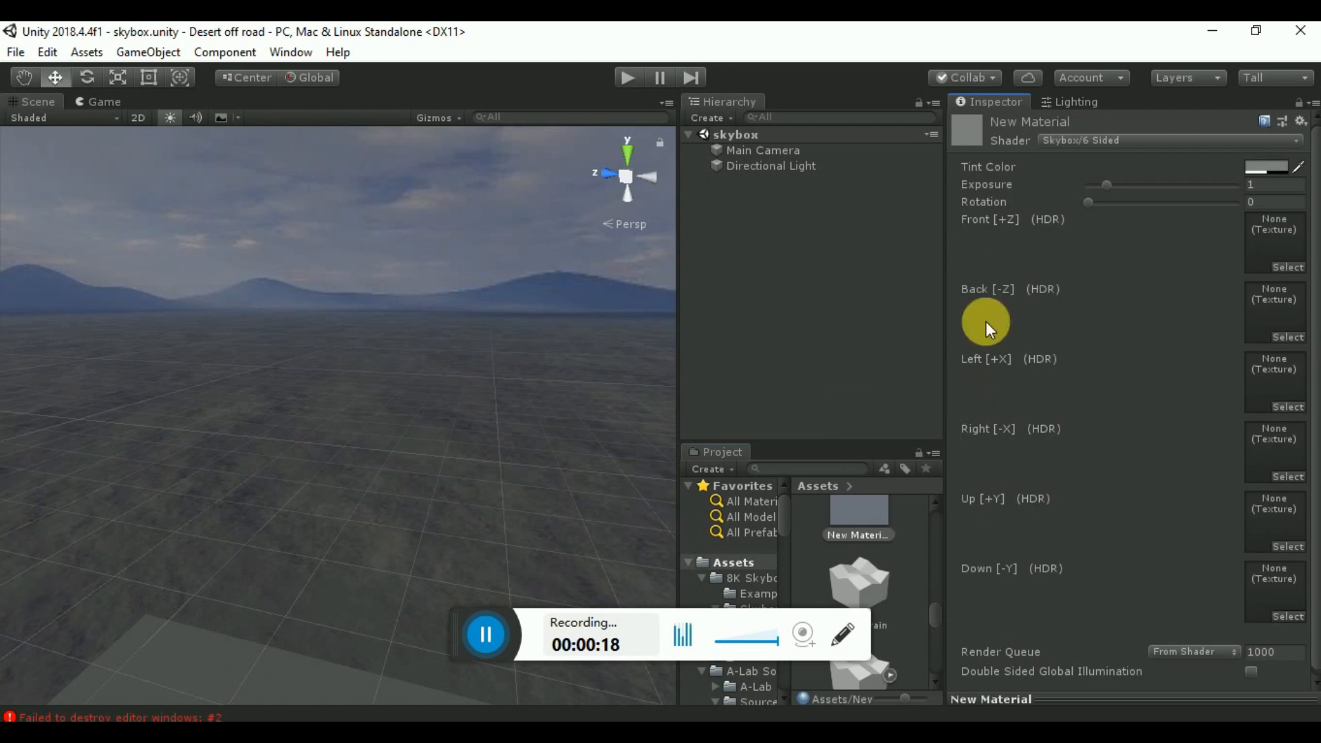
# Step: Browse the 8K Skybox and A-Lab Software folders, examining the sky textures in Source Images, including the Sky3 folder
pyautogui.click(759, 578)
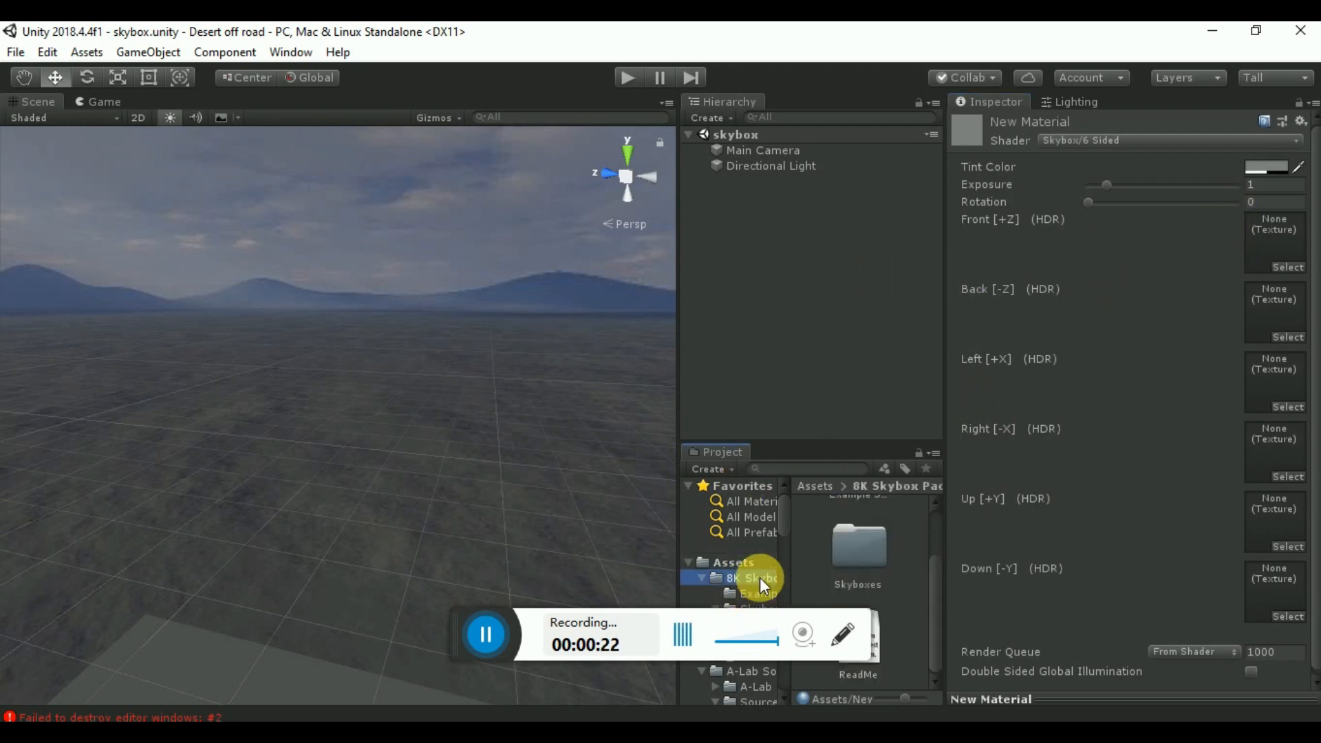
pyautogui.scroll(-4, 762, 577)
pyautogui.click(770, 501)
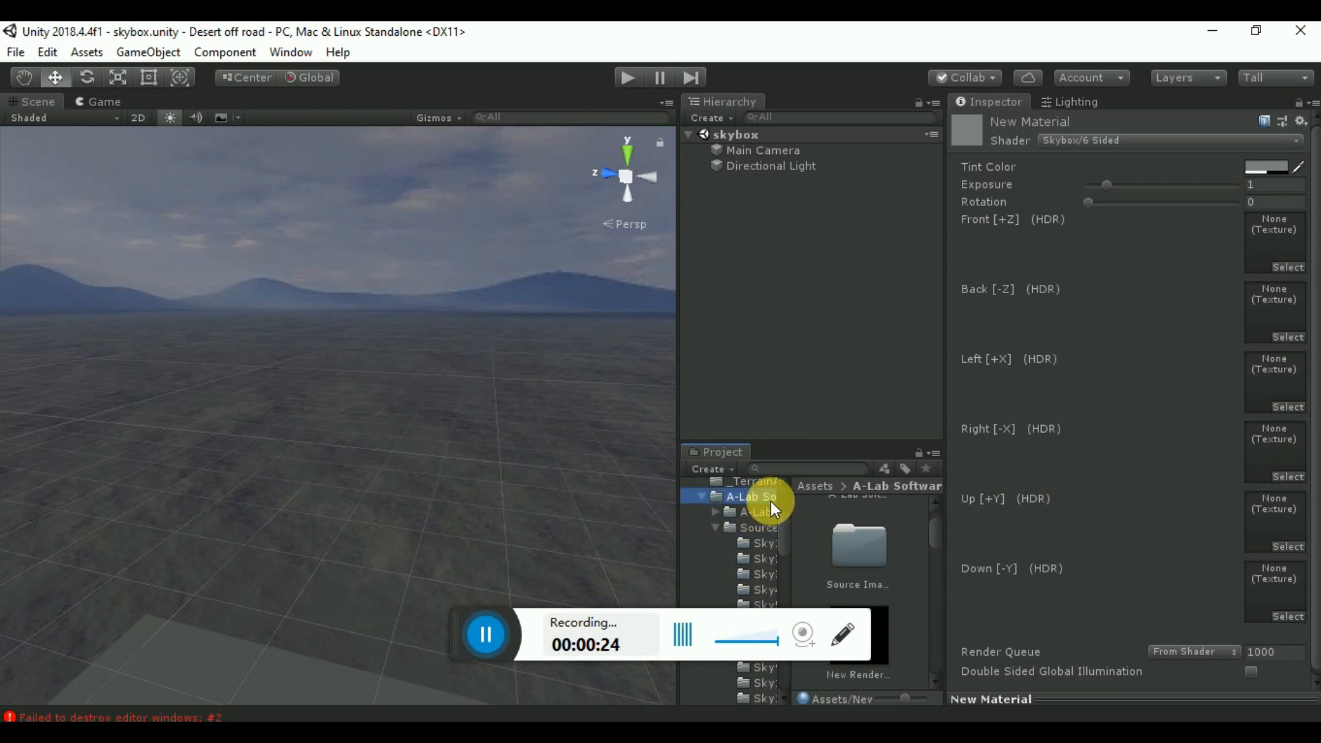
pyautogui.doubleClick(879, 546)
pyautogui.scroll(-1, 875, 537)
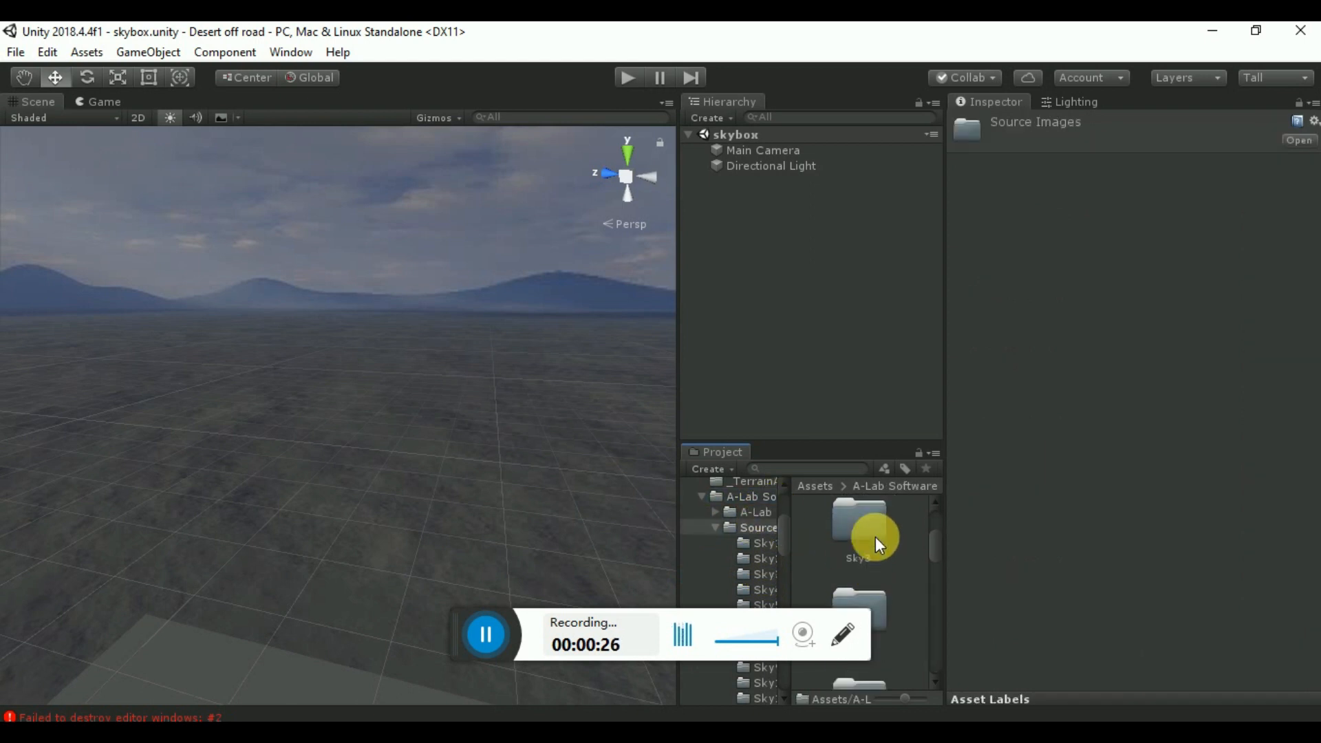
pyautogui.doubleClick(875, 536)
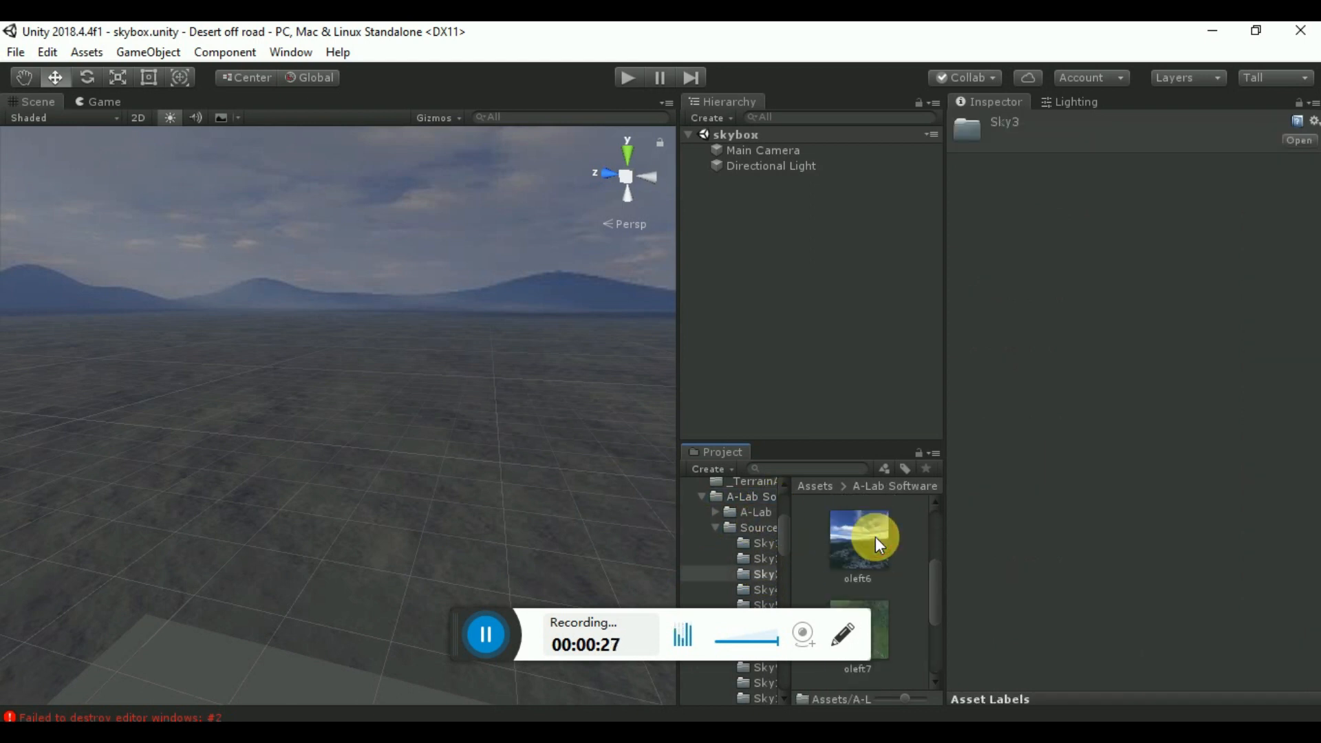
pyautogui.click(759, 558)
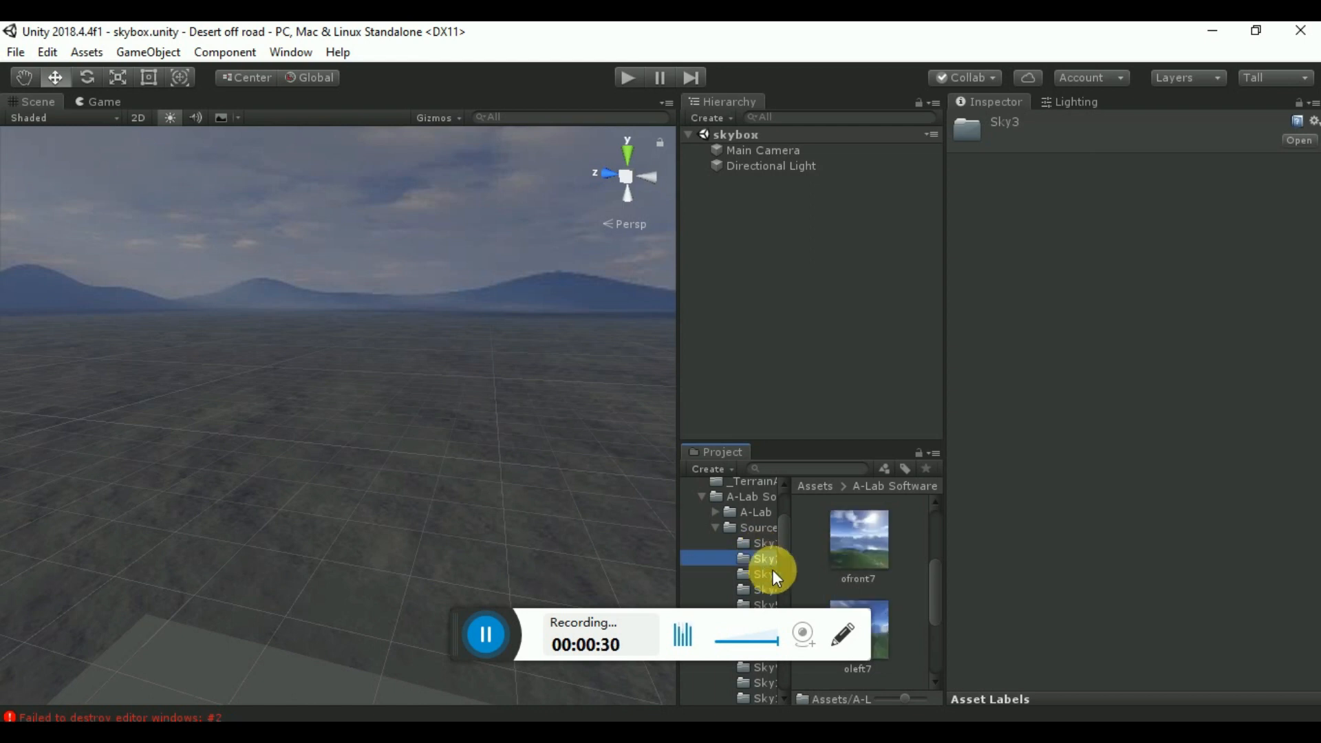
pyautogui.click(763, 576)
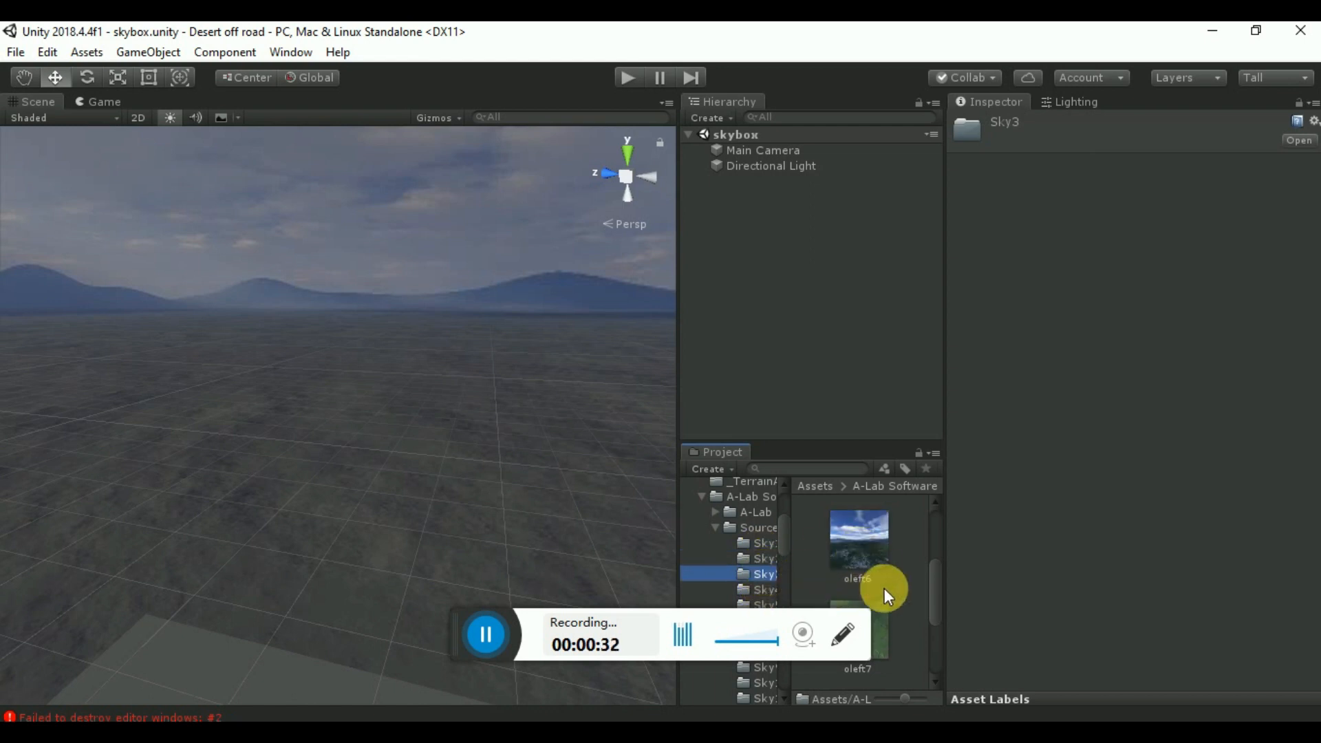
# Step: Return to the Assets folder, search the project for "new", and select the first New Material in the results
pyautogui.scroll(3, 720, 549)
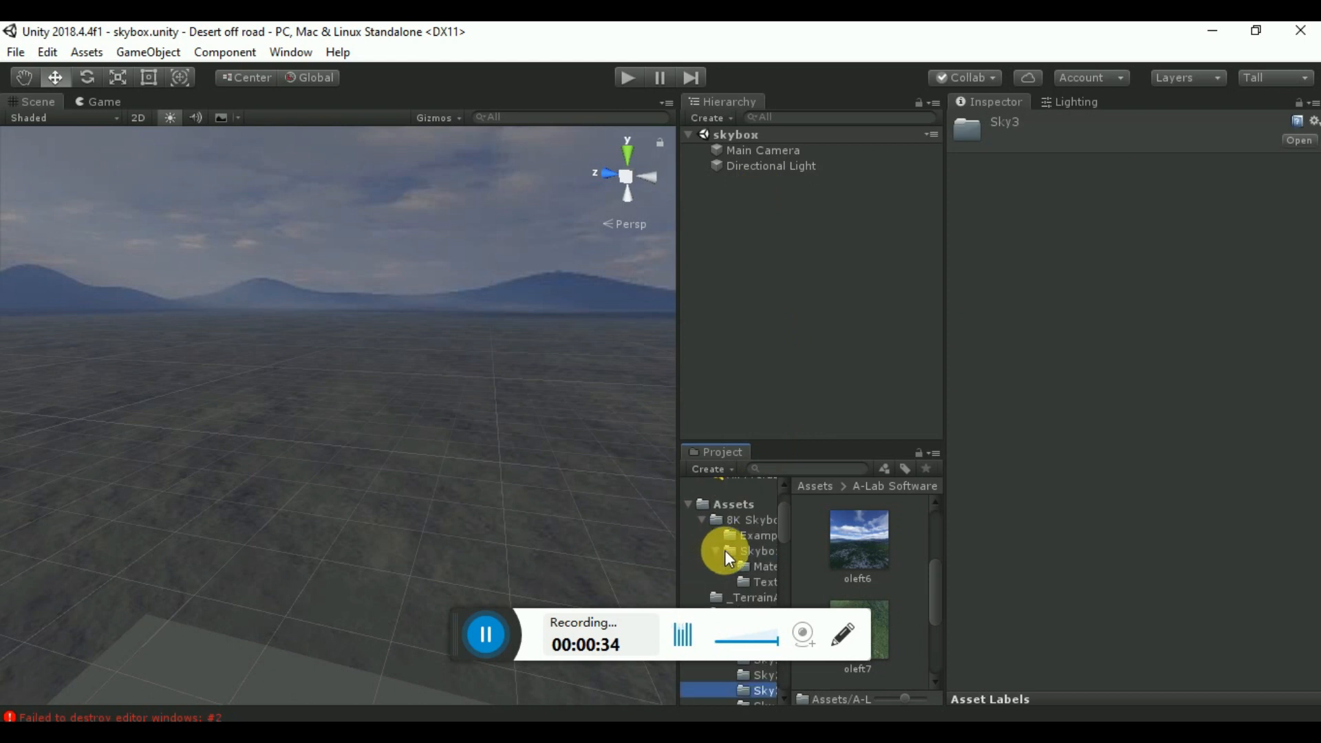
pyautogui.click(740, 503)
pyautogui.scroll(-10, 870, 580)
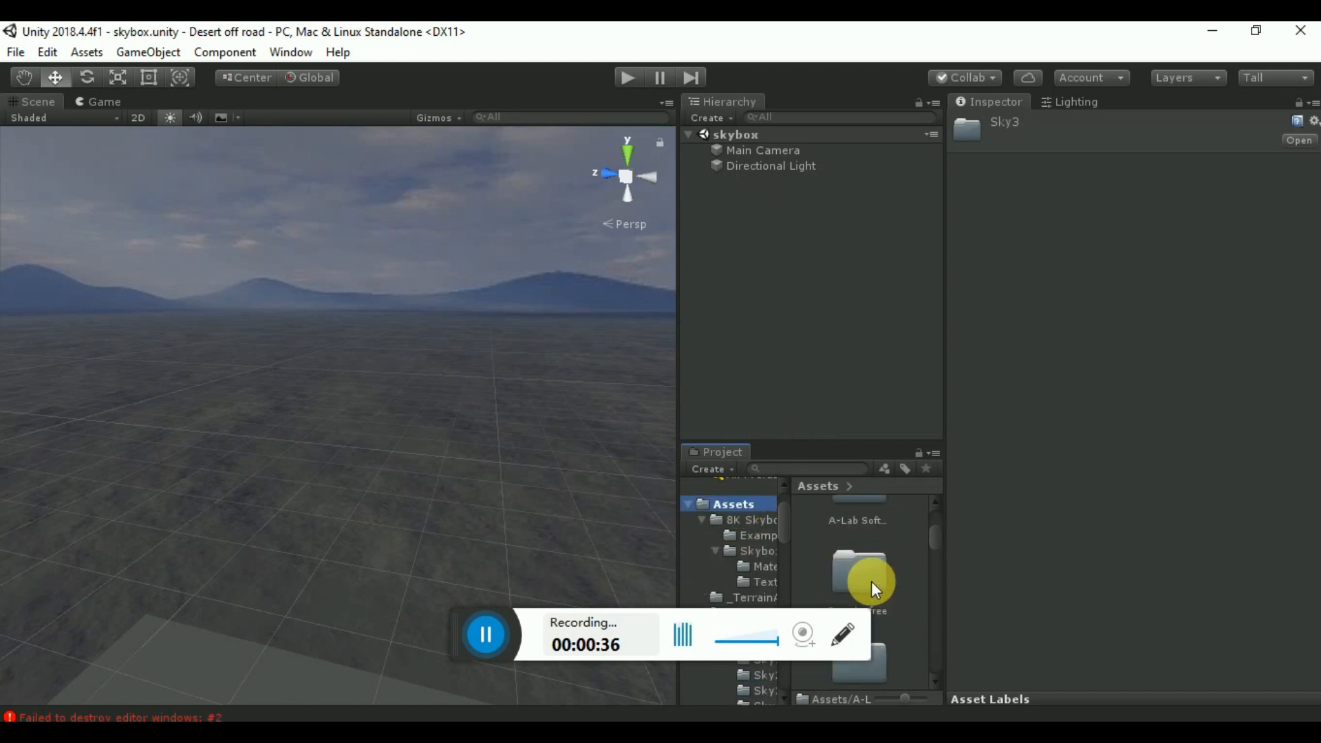
pyautogui.scroll(-2, 881, 566)
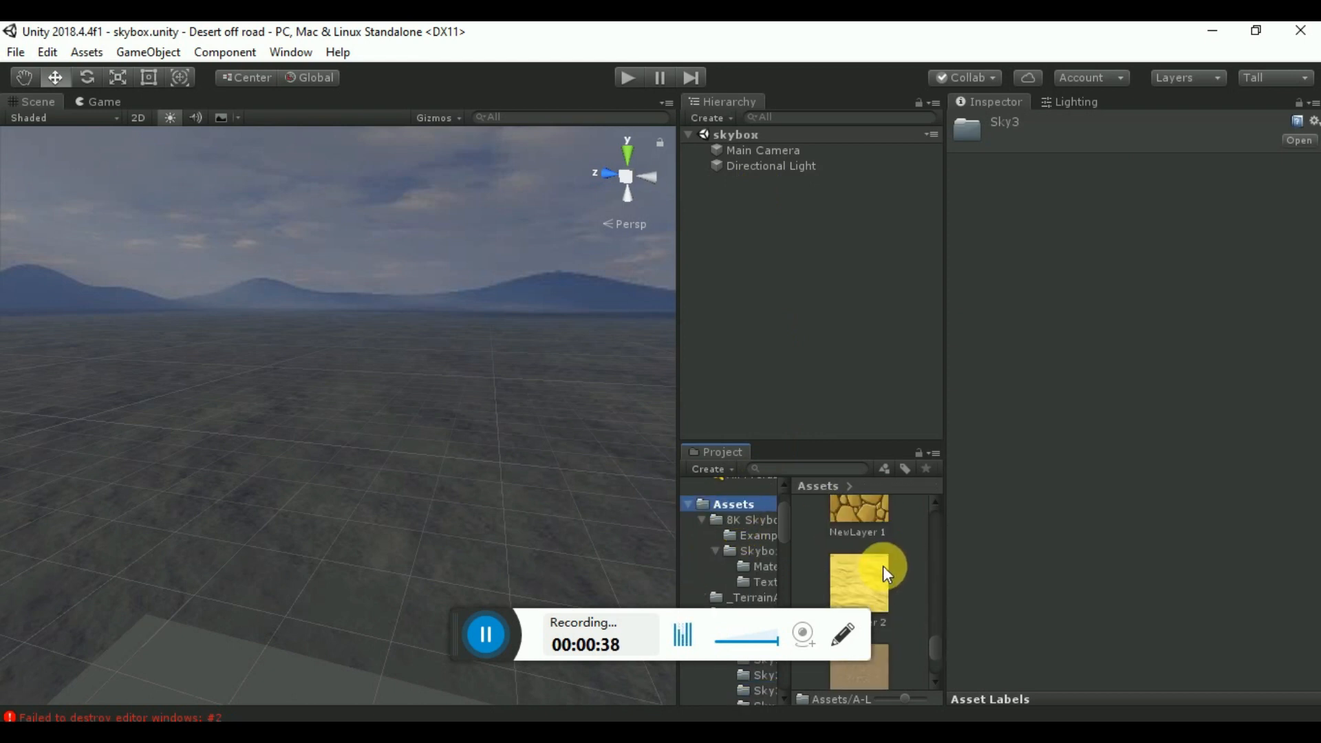
pyautogui.scroll(4, 886, 563)
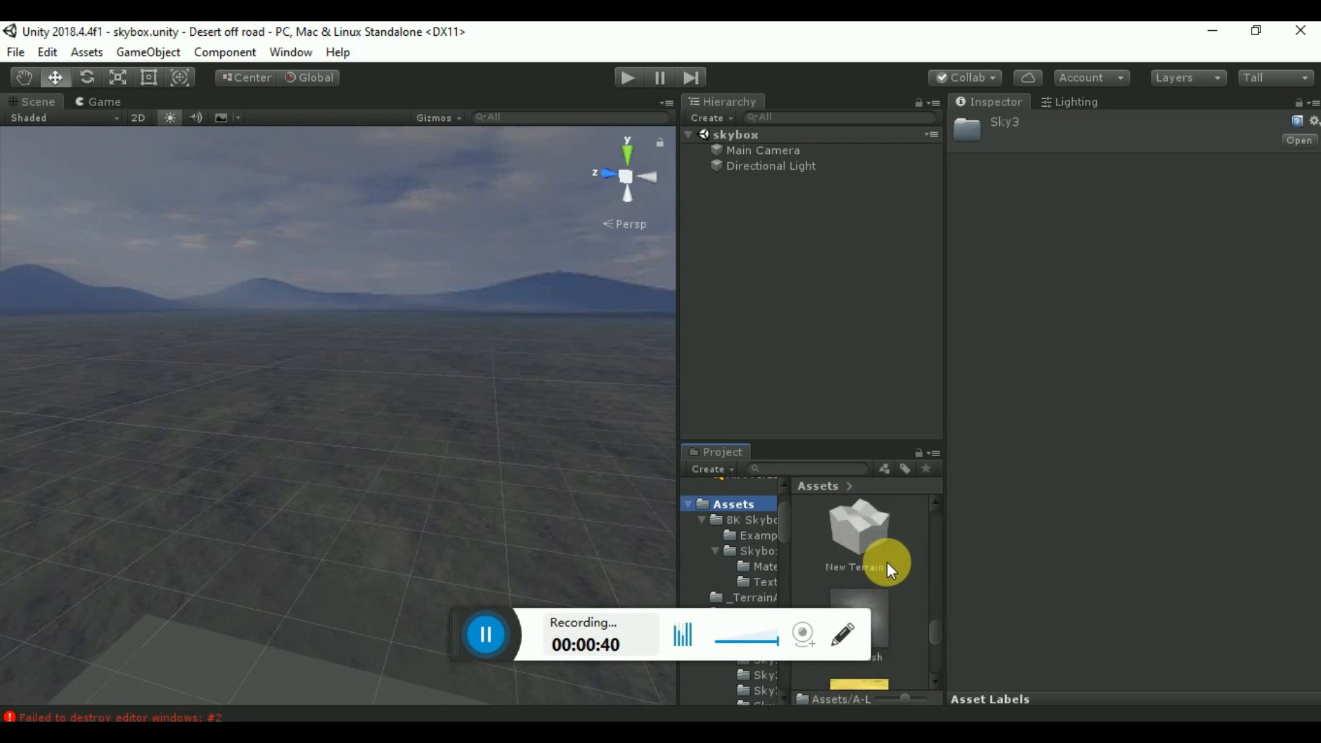
pyautogui.scroll(5, 887, 562)
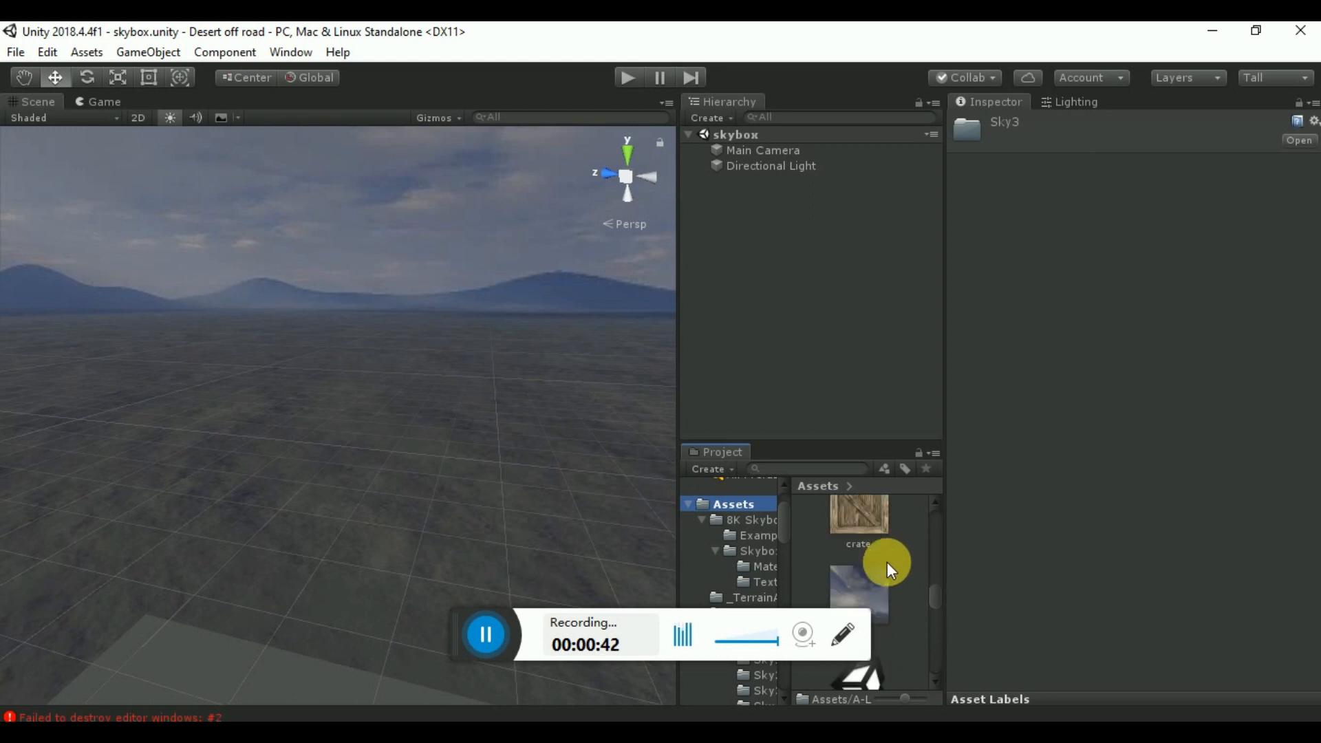
pyautogui.scroll(-5, 887, 562)
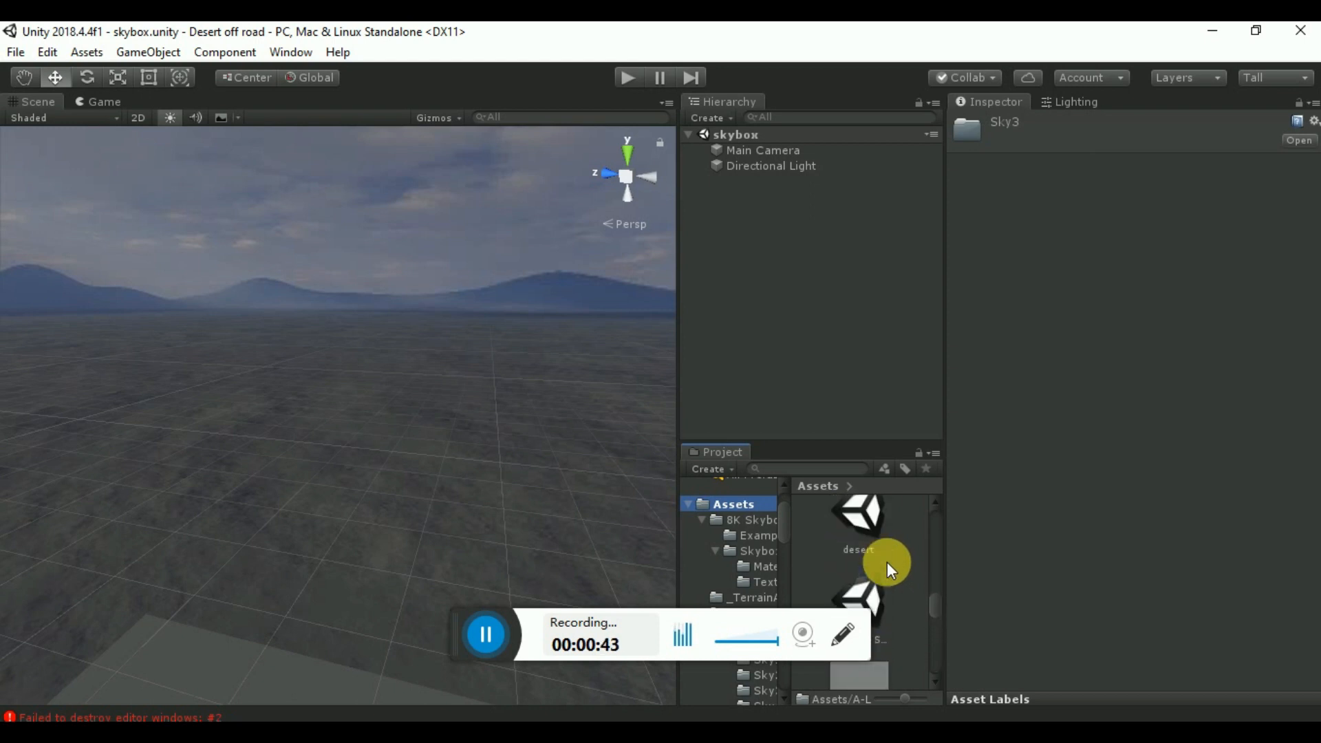
pyautogui.click(836, 470)
pyautogui.write('new')
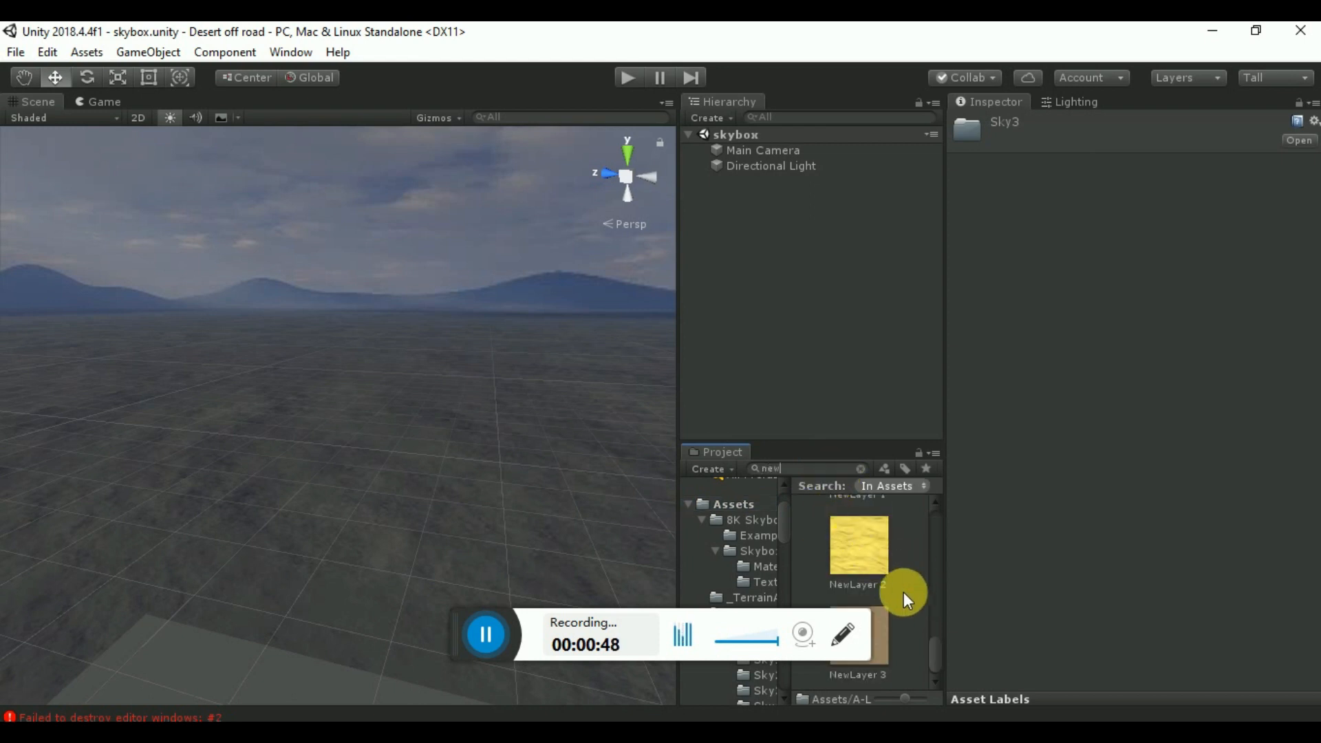
pyautogui.scroll(4, 902, 605)
pyautogui.scroll(5, 902, 612)
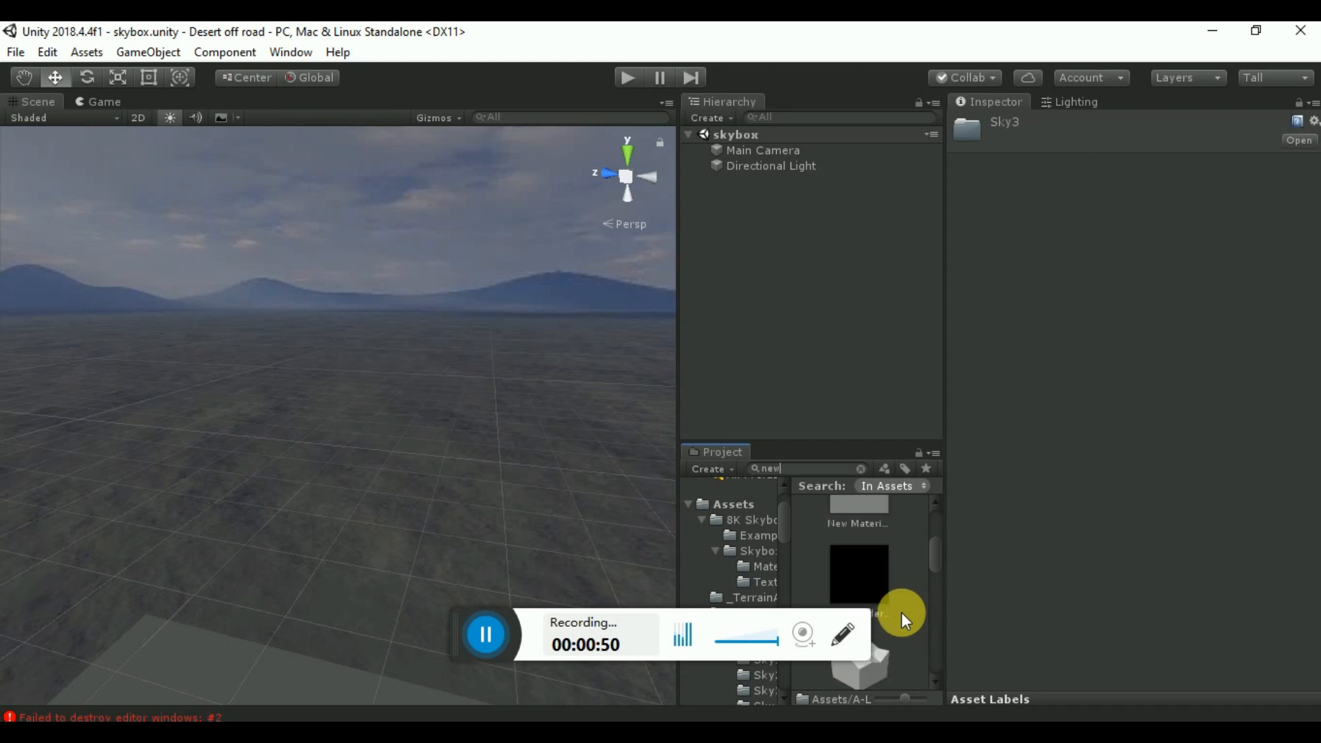
pyautogui.click(892, 563)
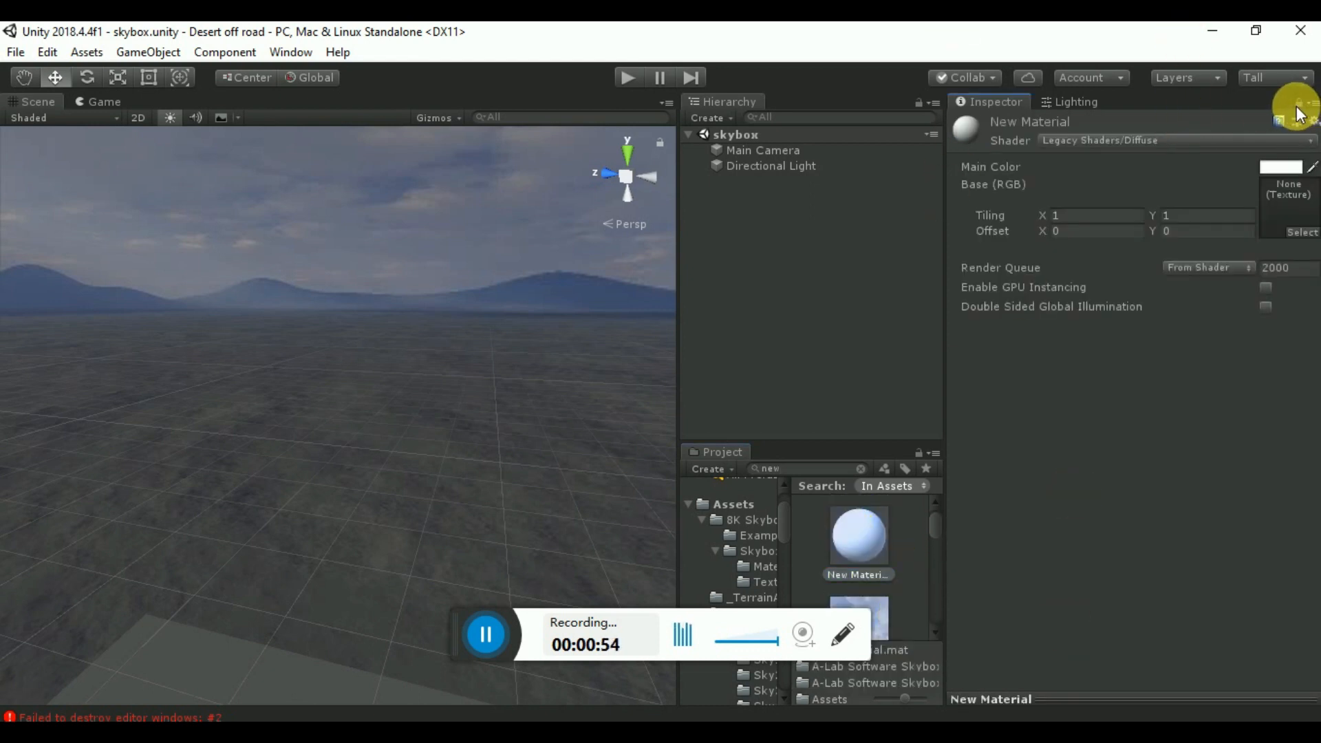
# Step: Change the selected New Material's shader to Skybox/6 Sided
pyautogui.click(1103, 138)
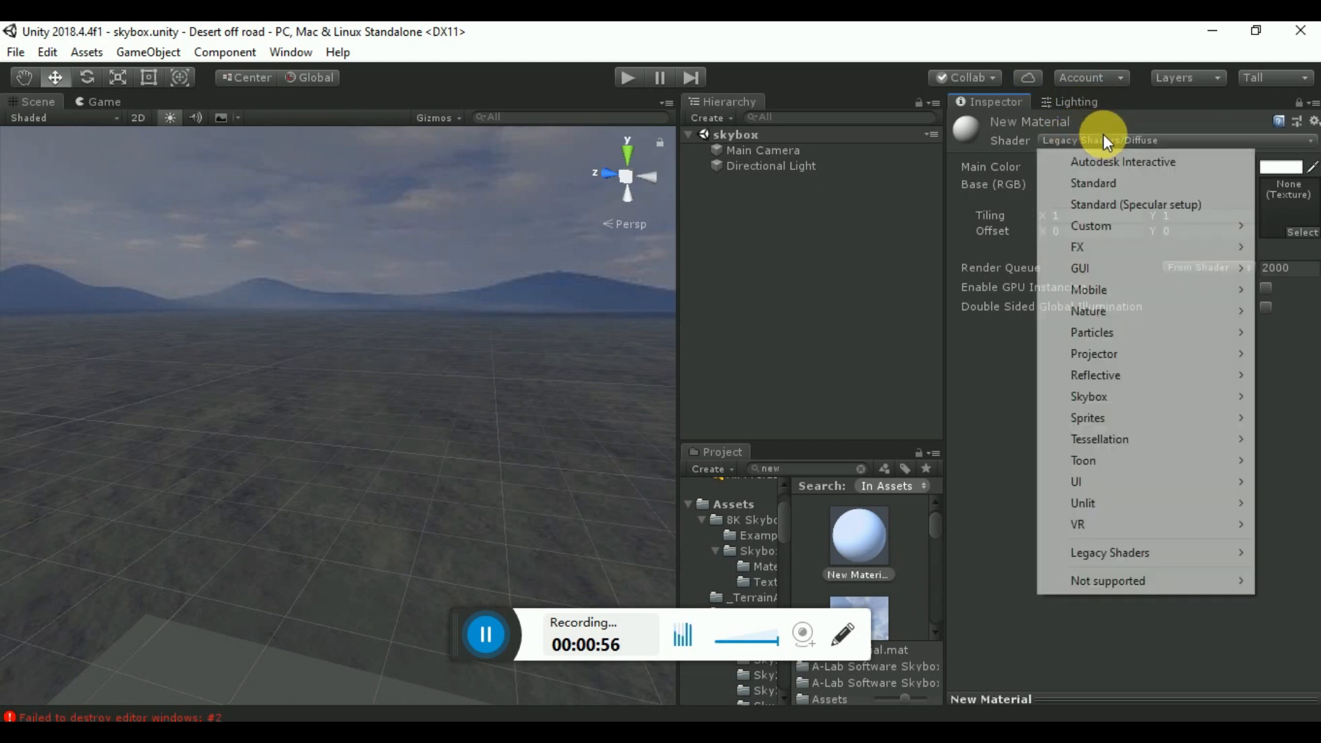
pyautogui.moveTo(1088, 418)
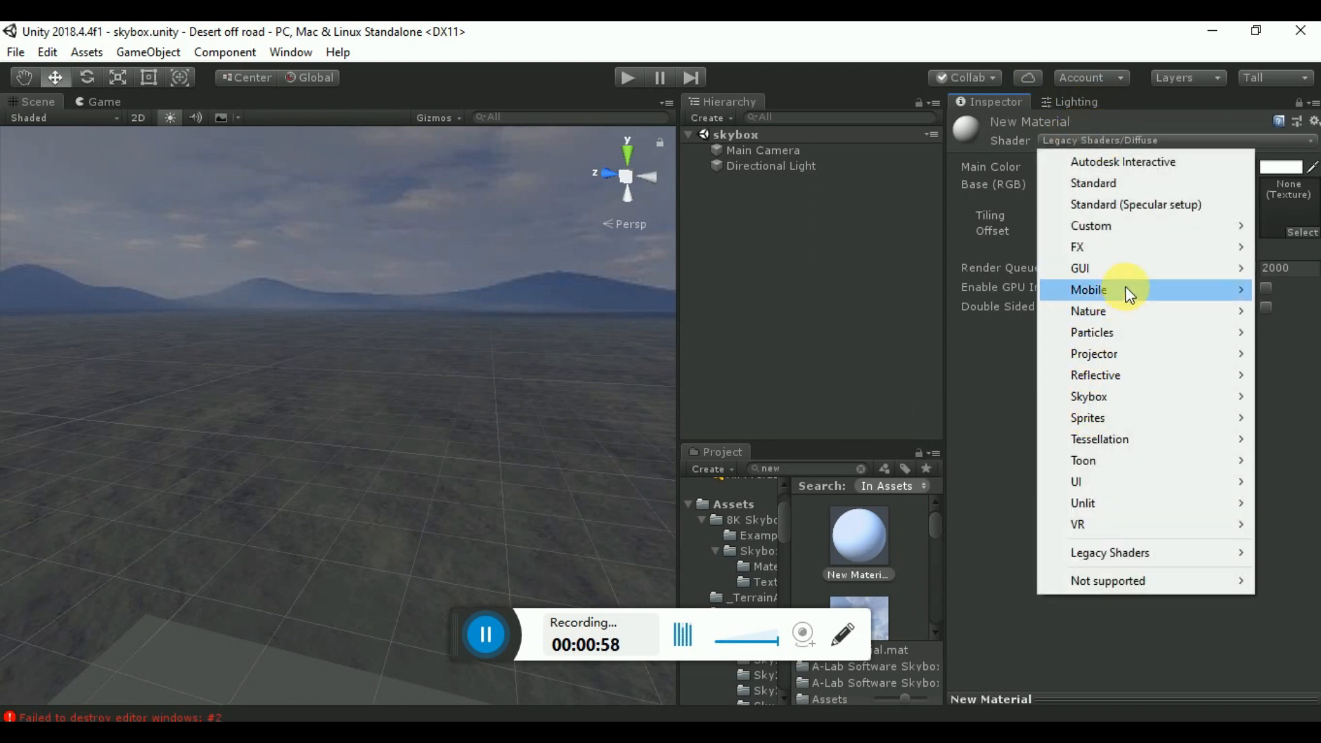
pyautogui.moveTo(1105, 398)
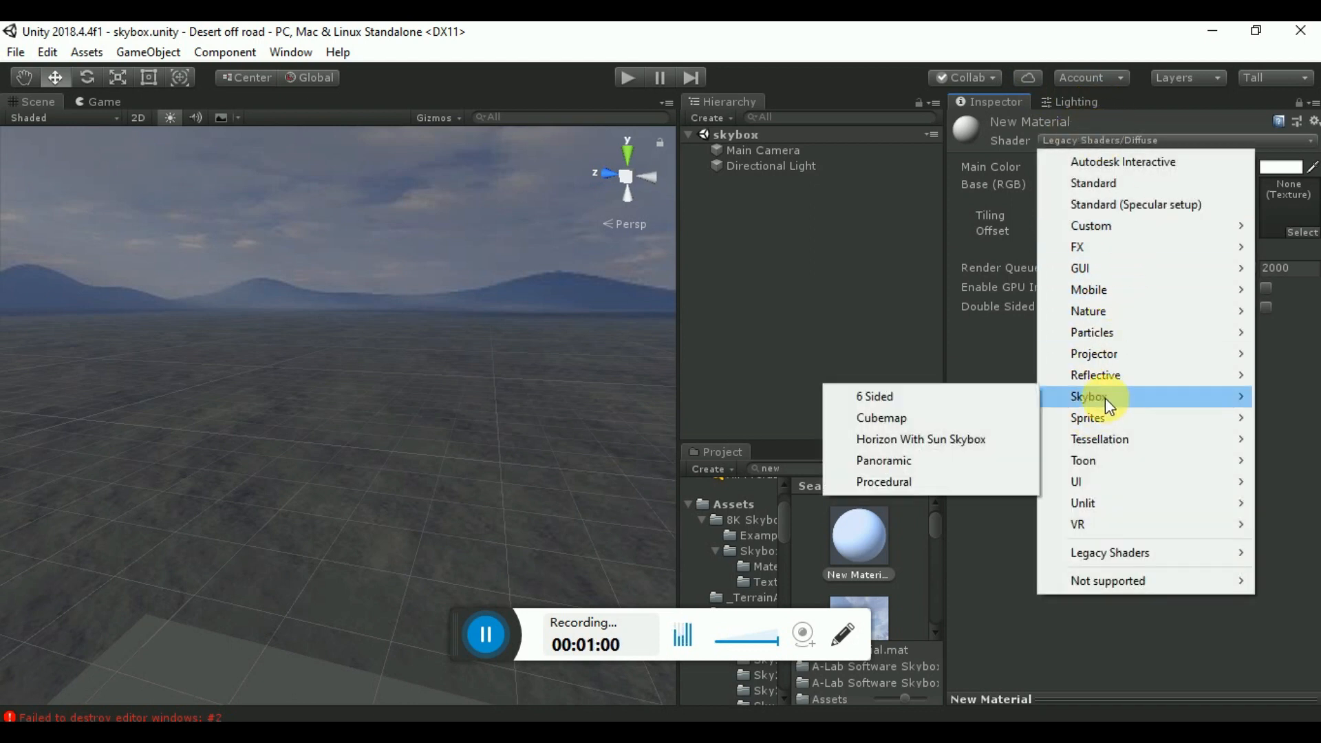
pyautogui.click(873, 395)
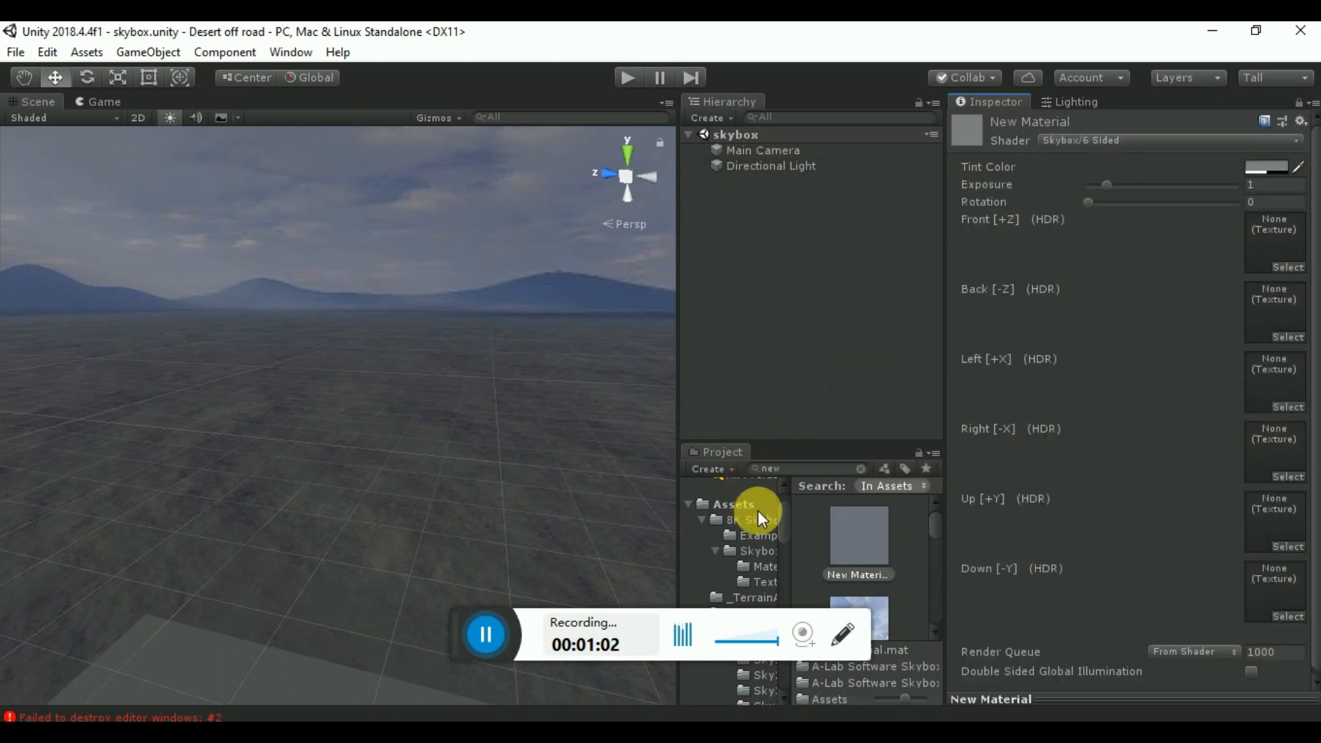
# Step: From the first Sky folder in Source Images, assign sback37 to the material's Back [-Z] slot and sfront37 to Front [+Z]
pyautogui.scroll(-3, 736, 549)
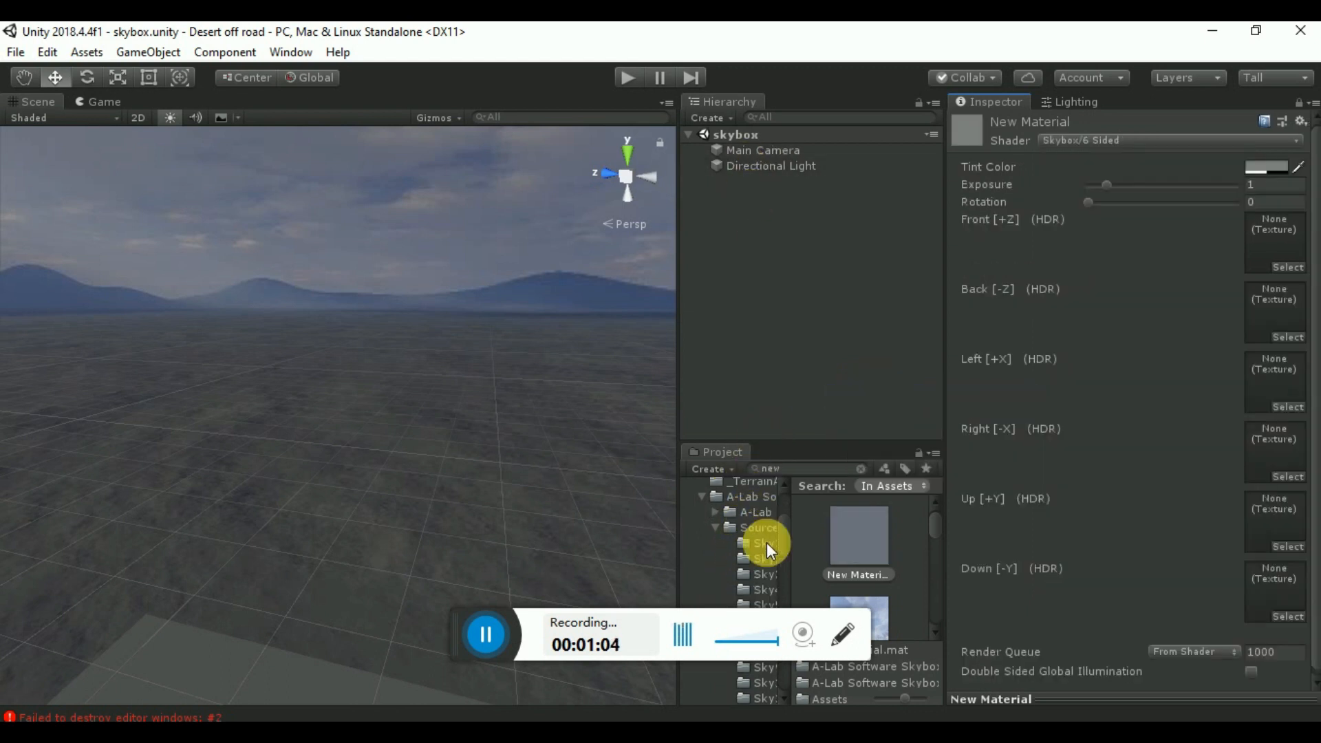
pyautogui.click(765, 527)
pyautogui.click(769, 542)
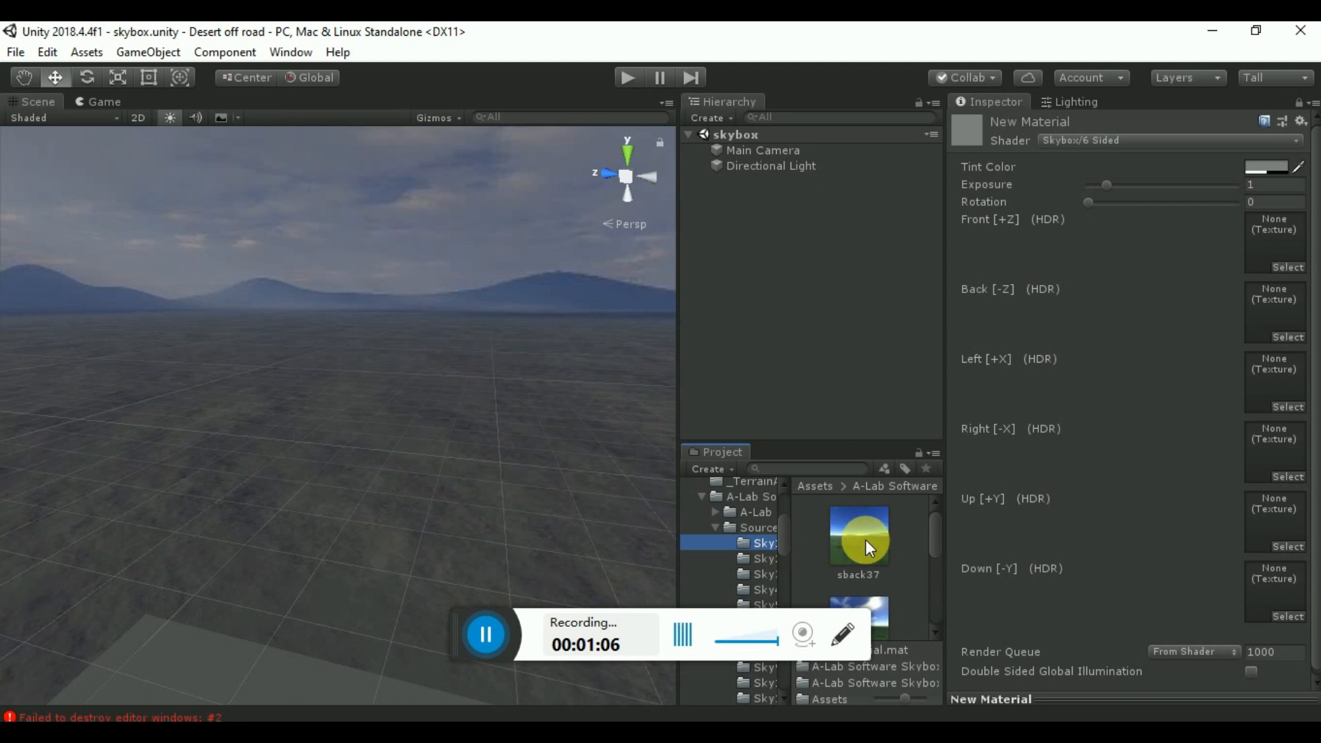
pyautogui.moveTo(866, 539); pyautogui.dragTo(1274, 323)
pyautogui.scroll(-2, 835, 557)
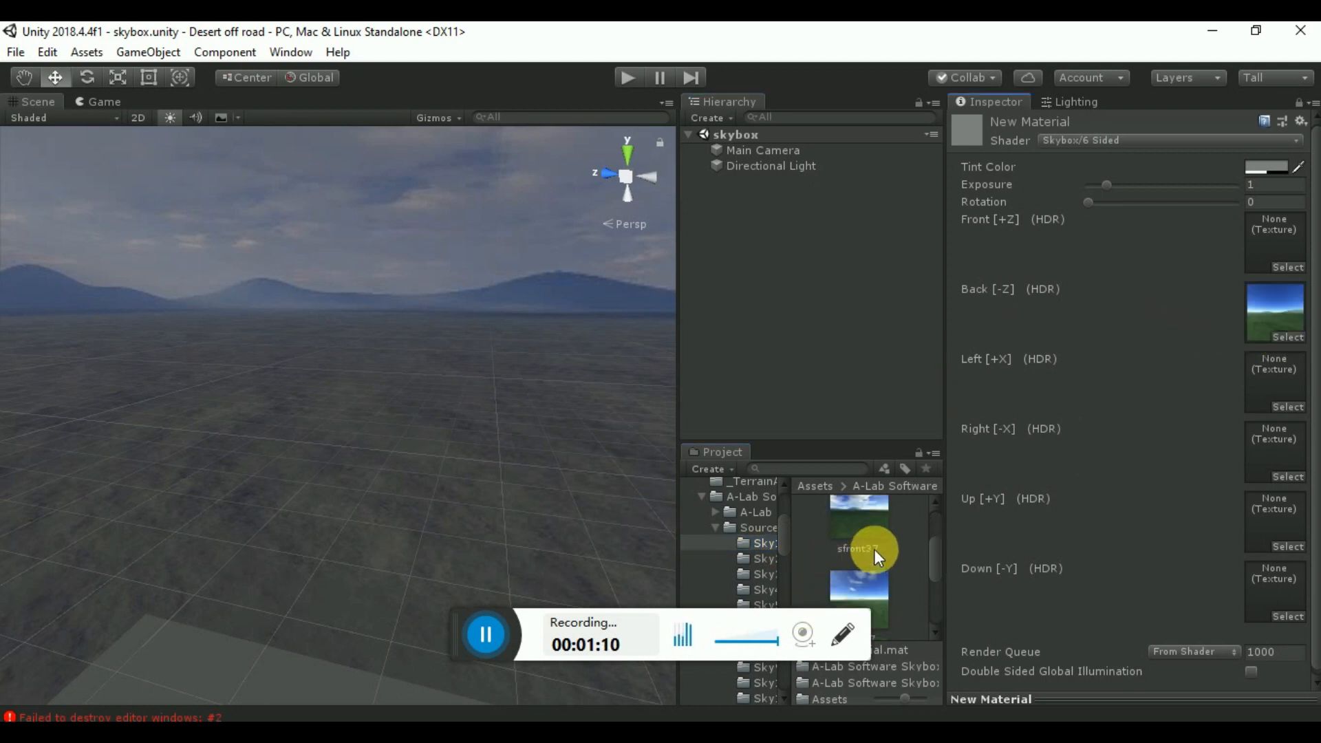
pyautogui.click(854, 506)
pyautogui.moveTo(855, 505); pyautogui.dragTo(1271, 254)
# Step: Assign the sleft37 texture to the material's Left [+X] slot and sright37 to Right [-X]
pyautogui.scroll(-1, 861, 547)
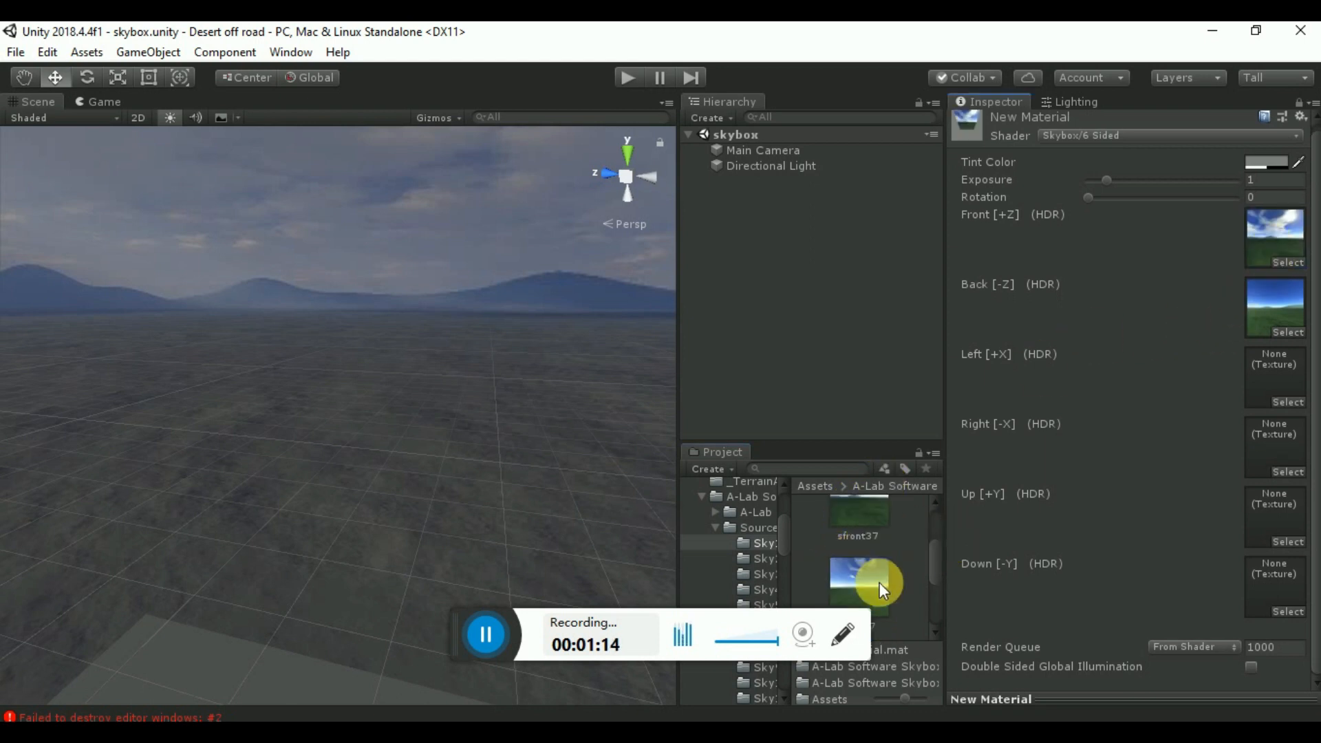
pyautogui.scroll(-1, 867, 544)
pyautogui.moveTo(878, 544); pyautogui.dragTo(1257, 395)
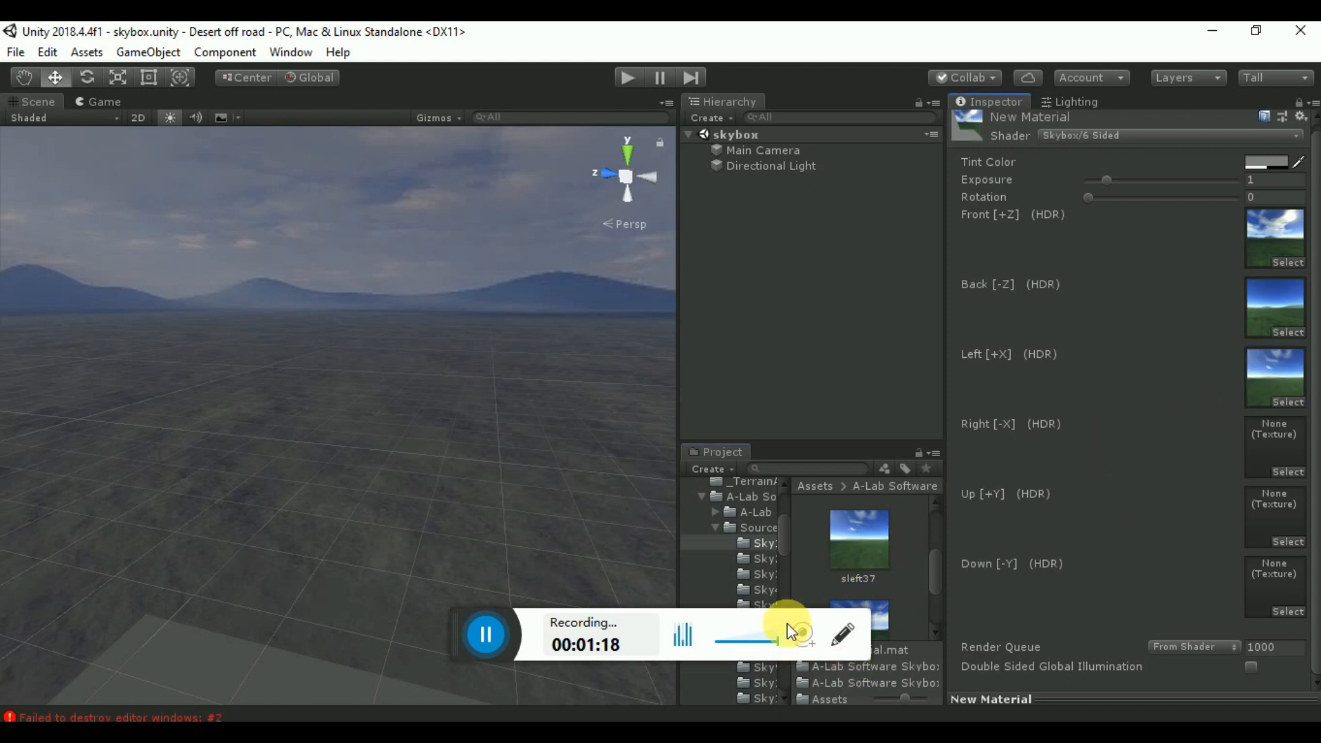
pyautogui.scroll(-1, 861, 578)
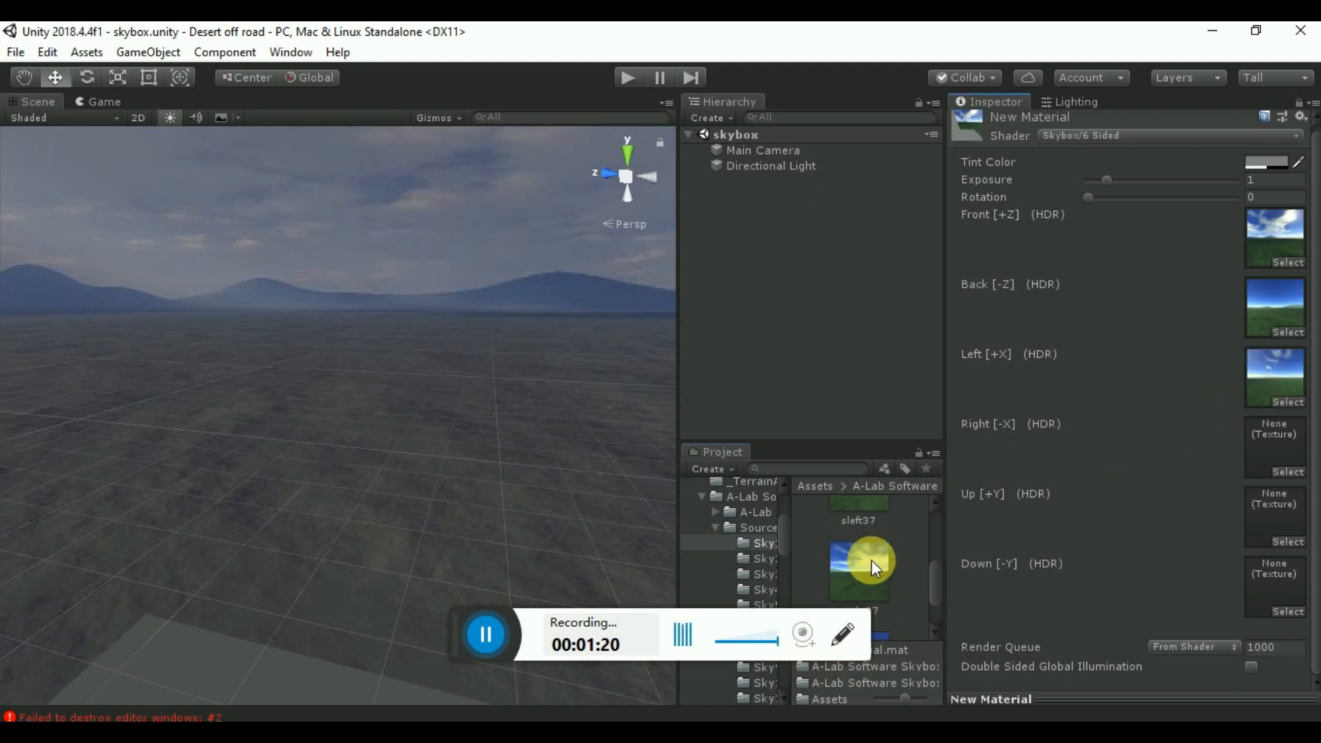
pyautogui.click(871, 560)
pyautogui.moveTo(871, 560); pyautogui.dragTo(1269, 461)
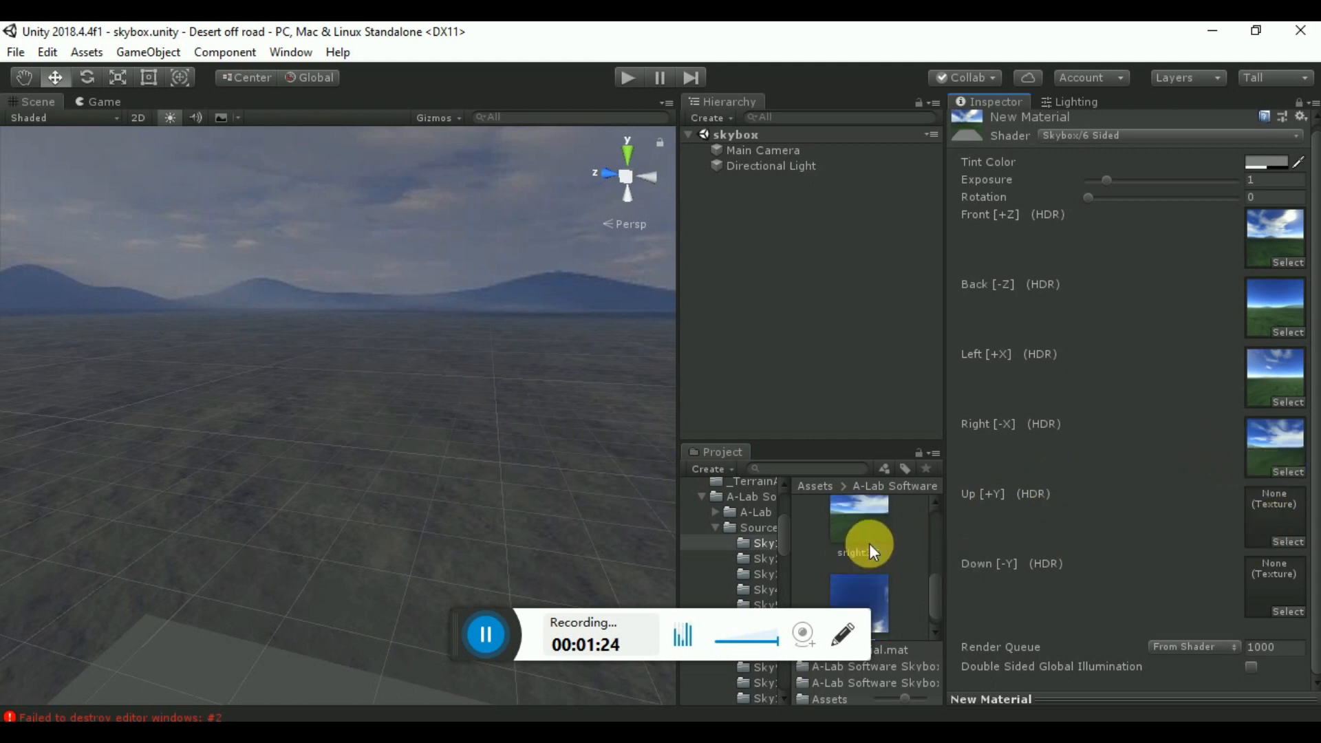
# Step: Assign the blue sky texture that follows sright37 to the material's Up [+Y] slot, and return to the Assets folder
pyautogui.scroll(-1, 866, 559)
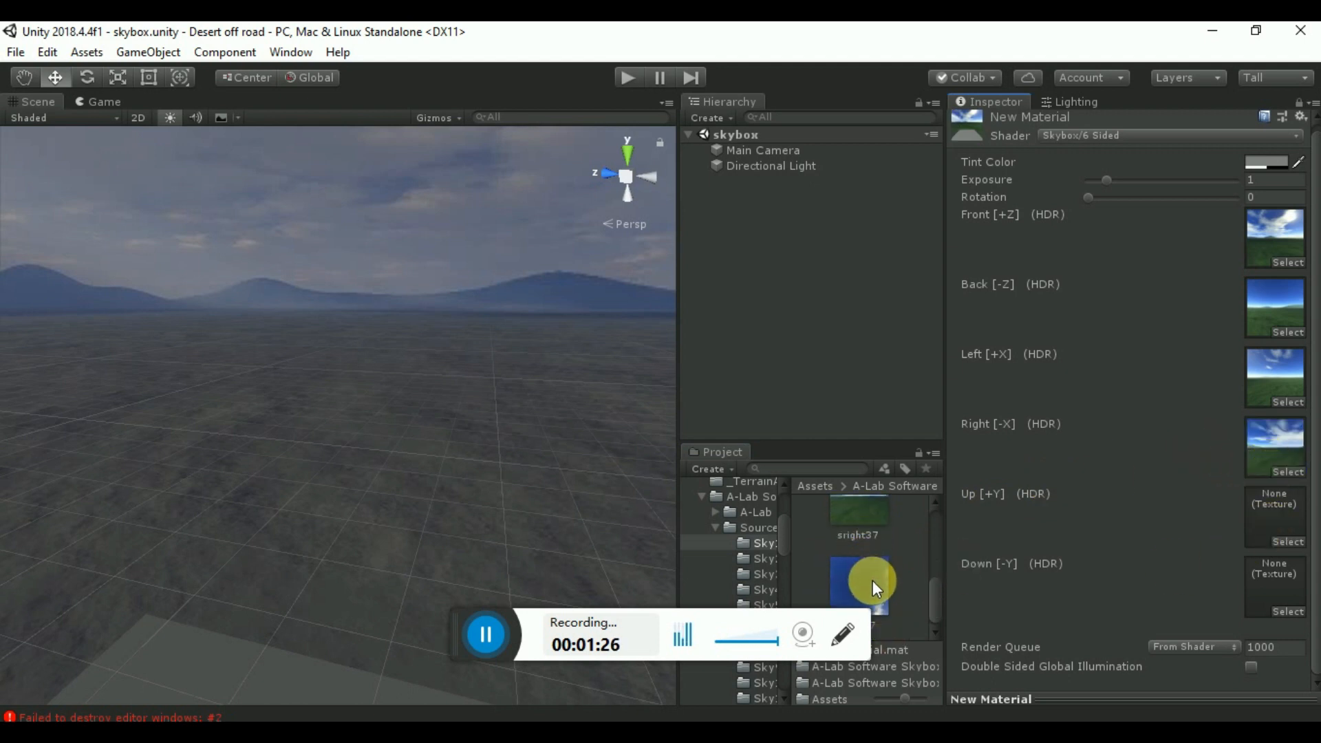
pyautogui.click(881, 576)
pyautogui.moveTo(880, 573); pyautogui.dragTo(1261, 516)
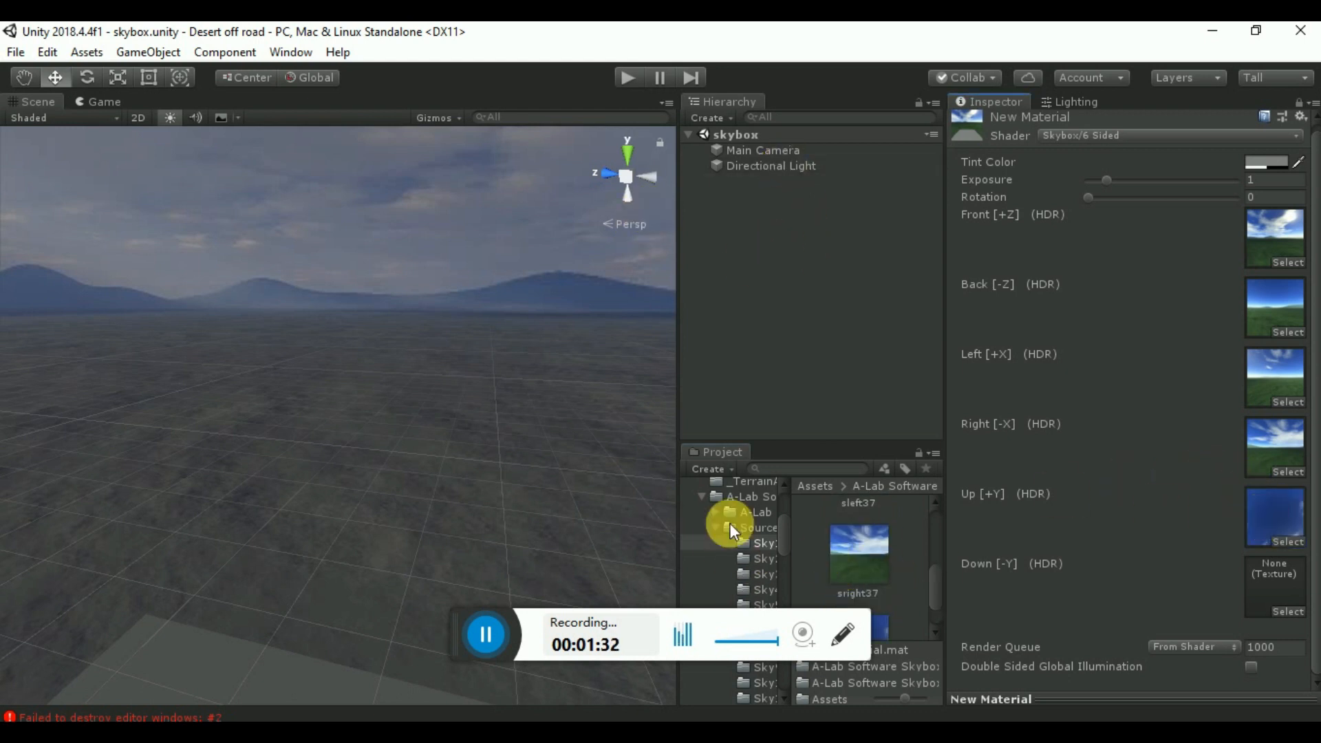
pyautogui.scroll(3, 764, 513)
pyautogui.click(749, 509)
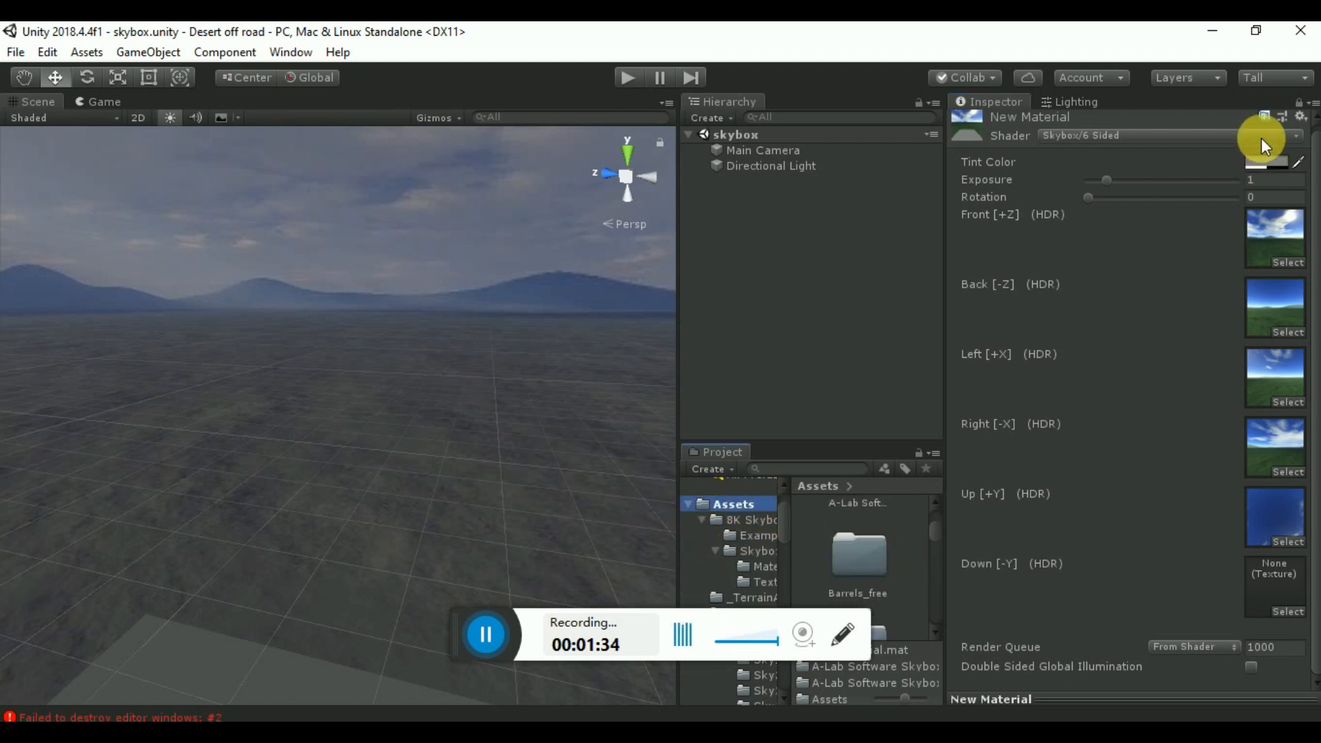
# Step: Look through the Assets folder for the newly textured sky material, giving the project files more room
pyautogui.scroll(-3, 880, 509)
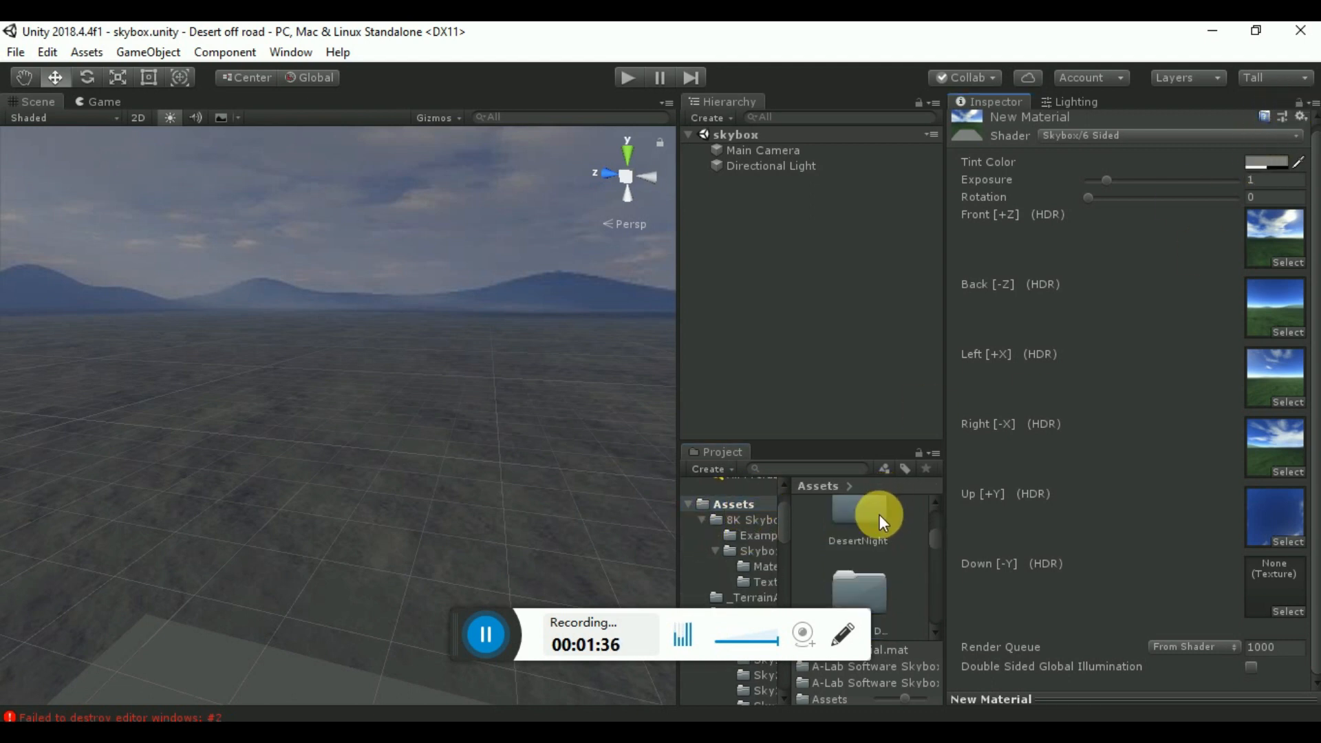
pyautogui.scroll(-4, 889, 518)
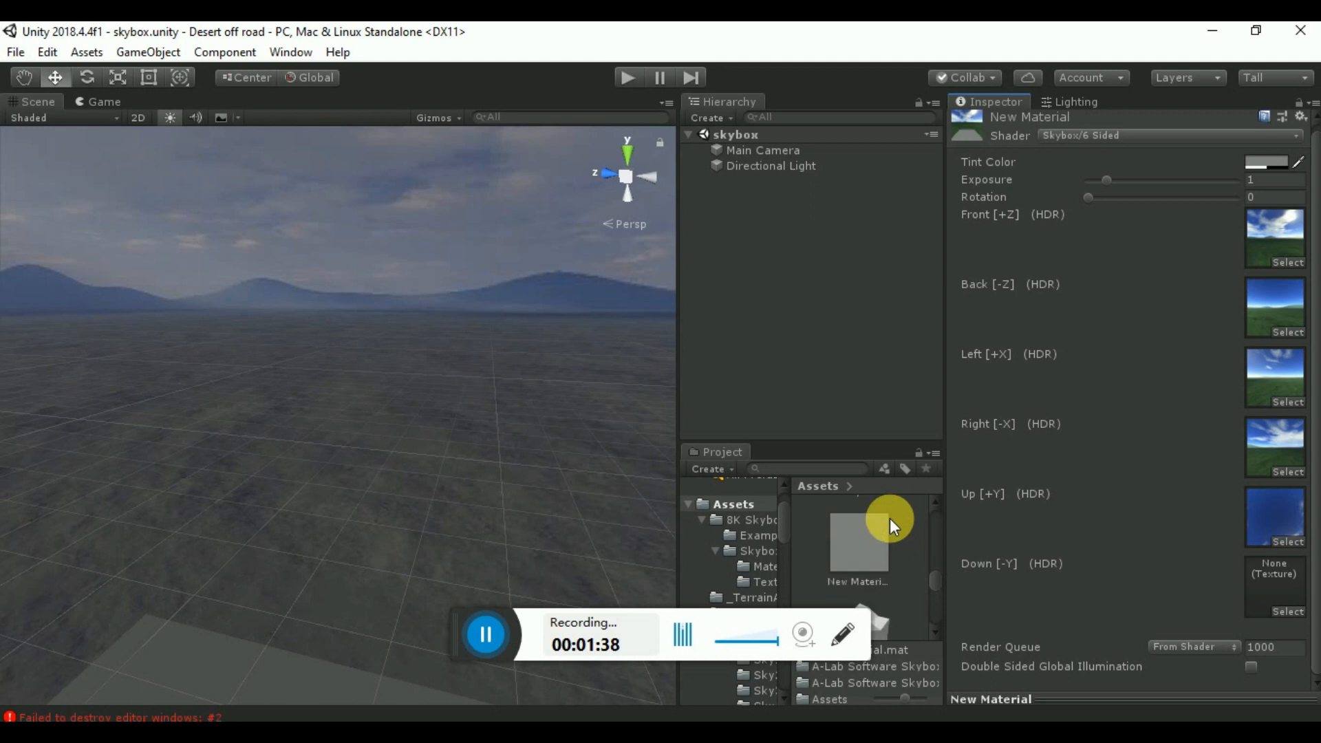
pyautogui.scroll(-5, 889, 518)
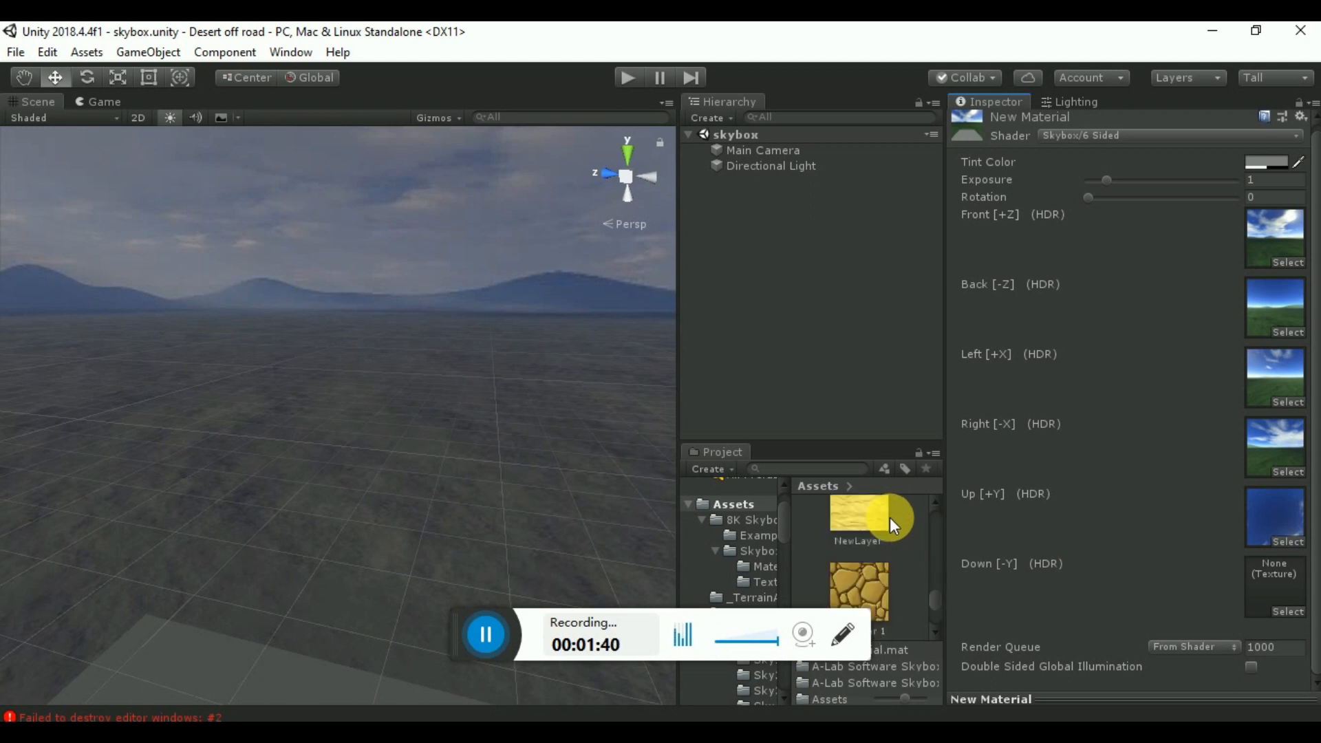
pyautogui.scroll(2, 889, 517)
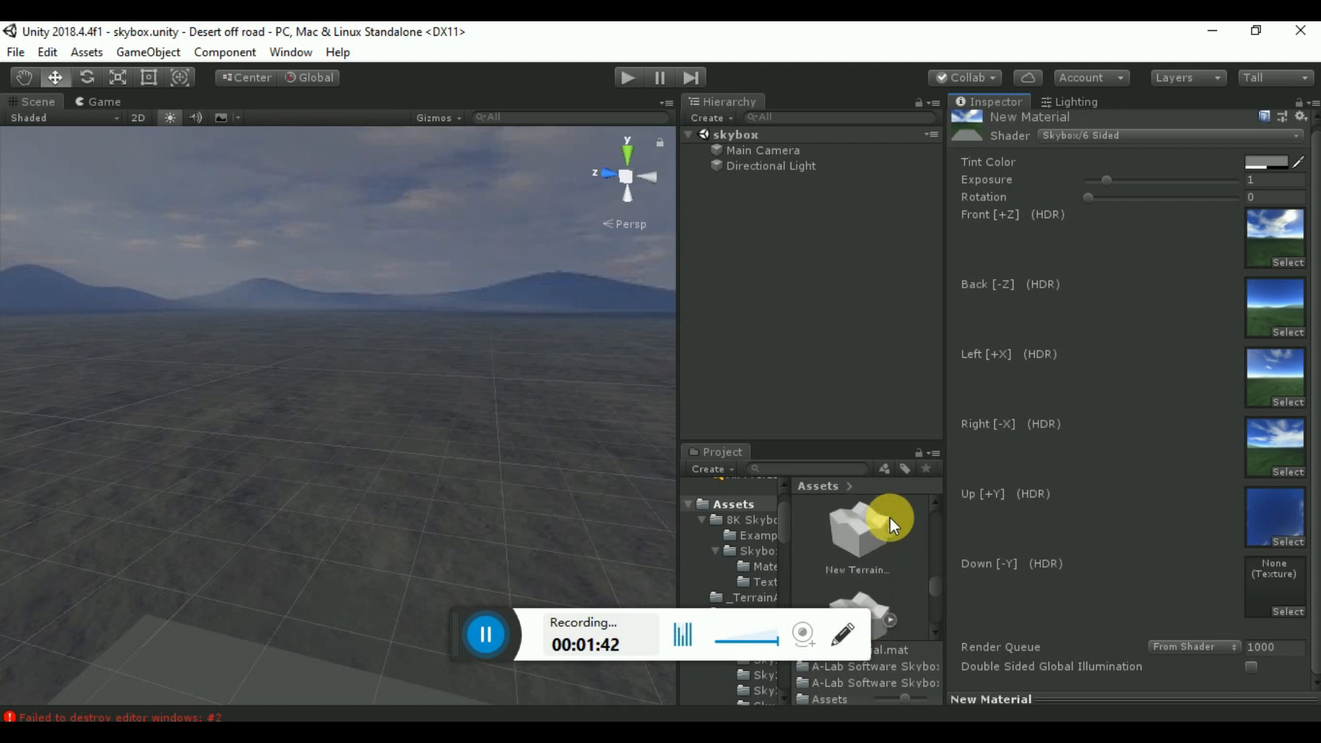
pyautogui.moveTo(863, 447); pyautogui.dragTo(860, 271)
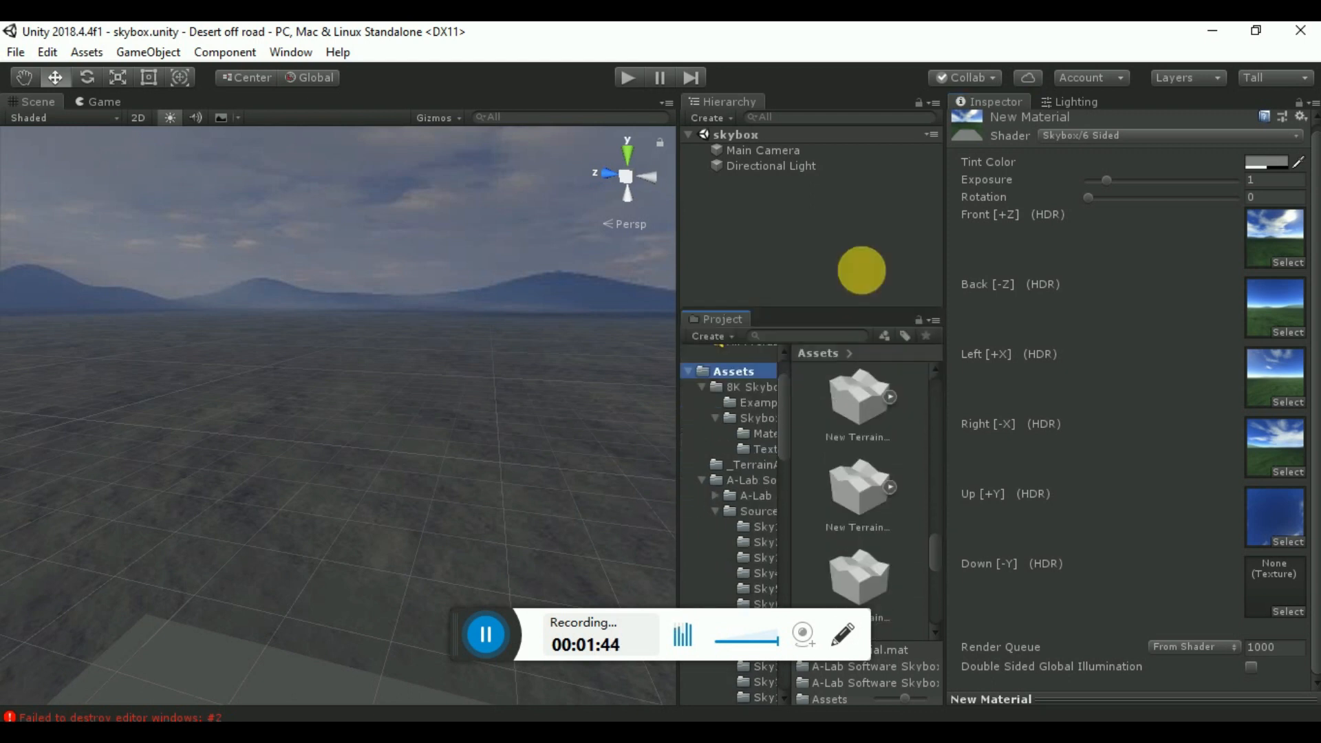
pyautogui.scroll(2, 877, 501)
pyautogui.scroll(5, 877, 500)
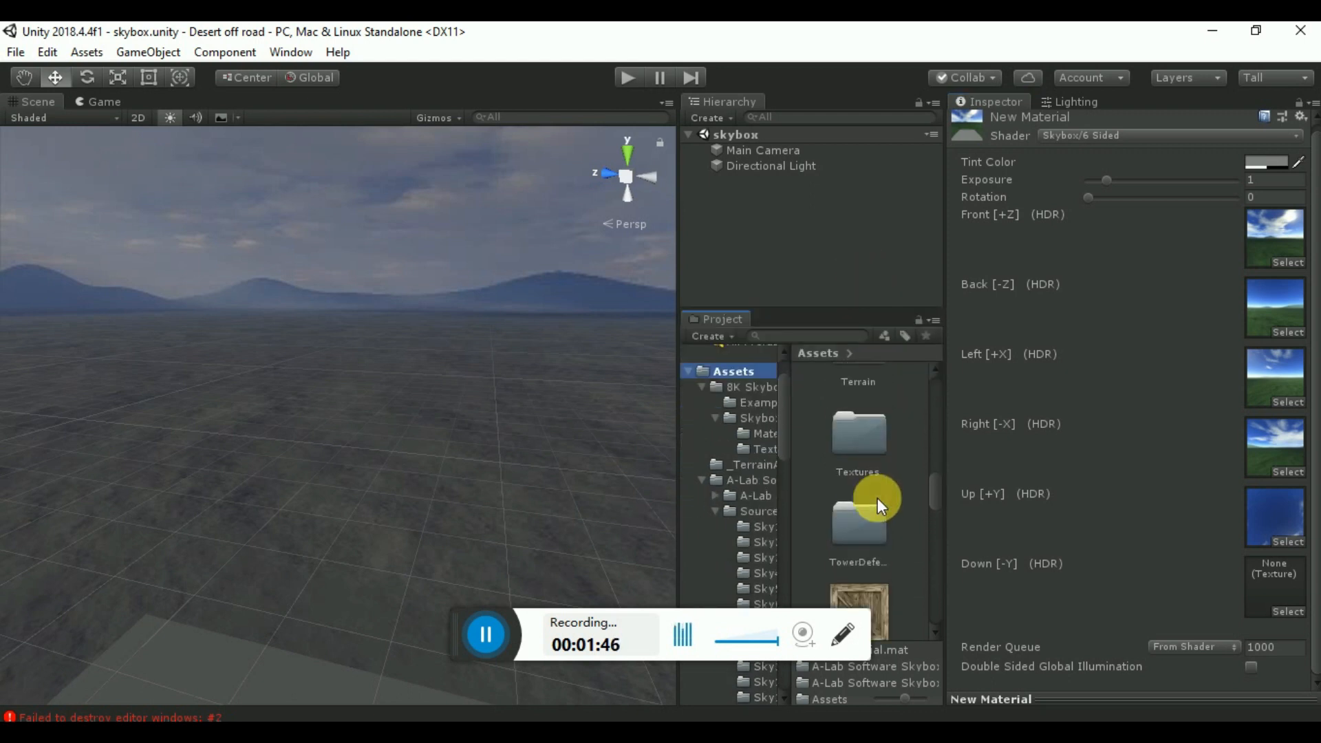
pyautogui.scroll(-4, 877, 497)
pyautogui.scroll(-1, 877, 493)
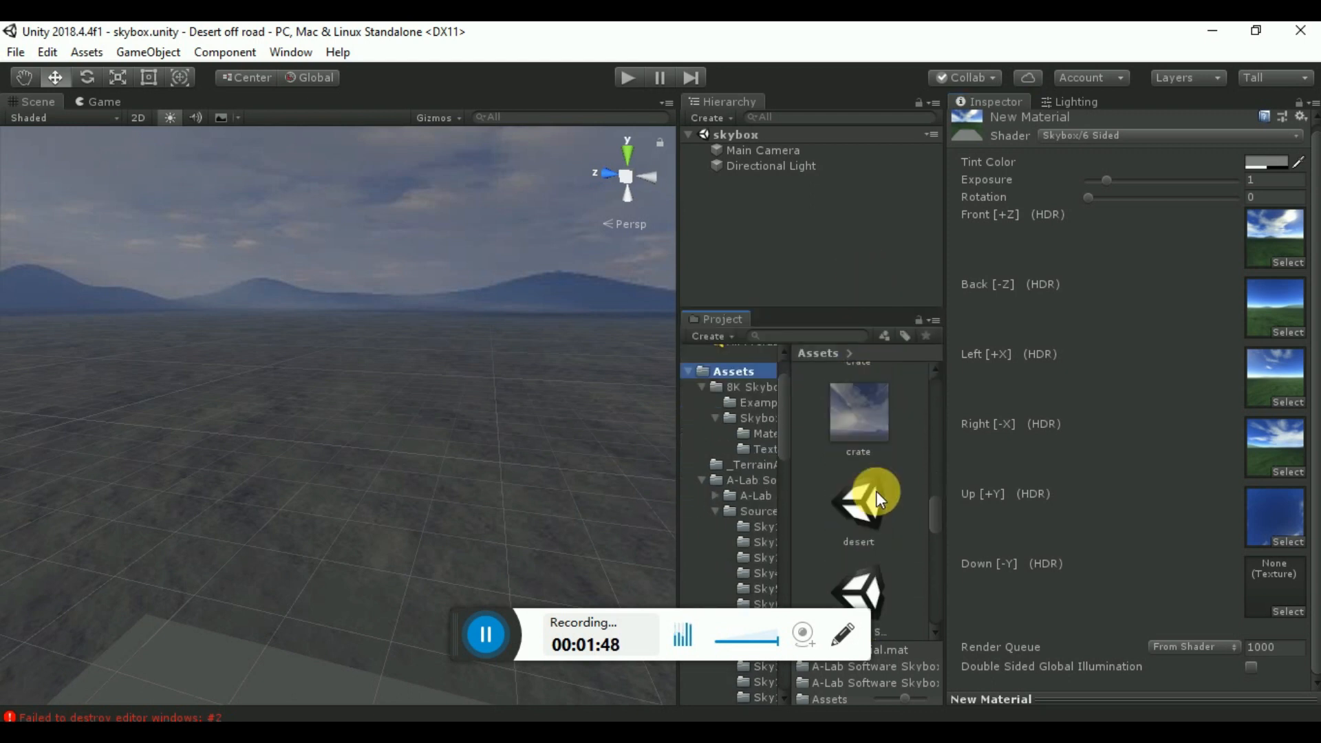
pyautogui.scroll(-2, 877, 490)
pyautogui.scroll(-5, 877, 490)
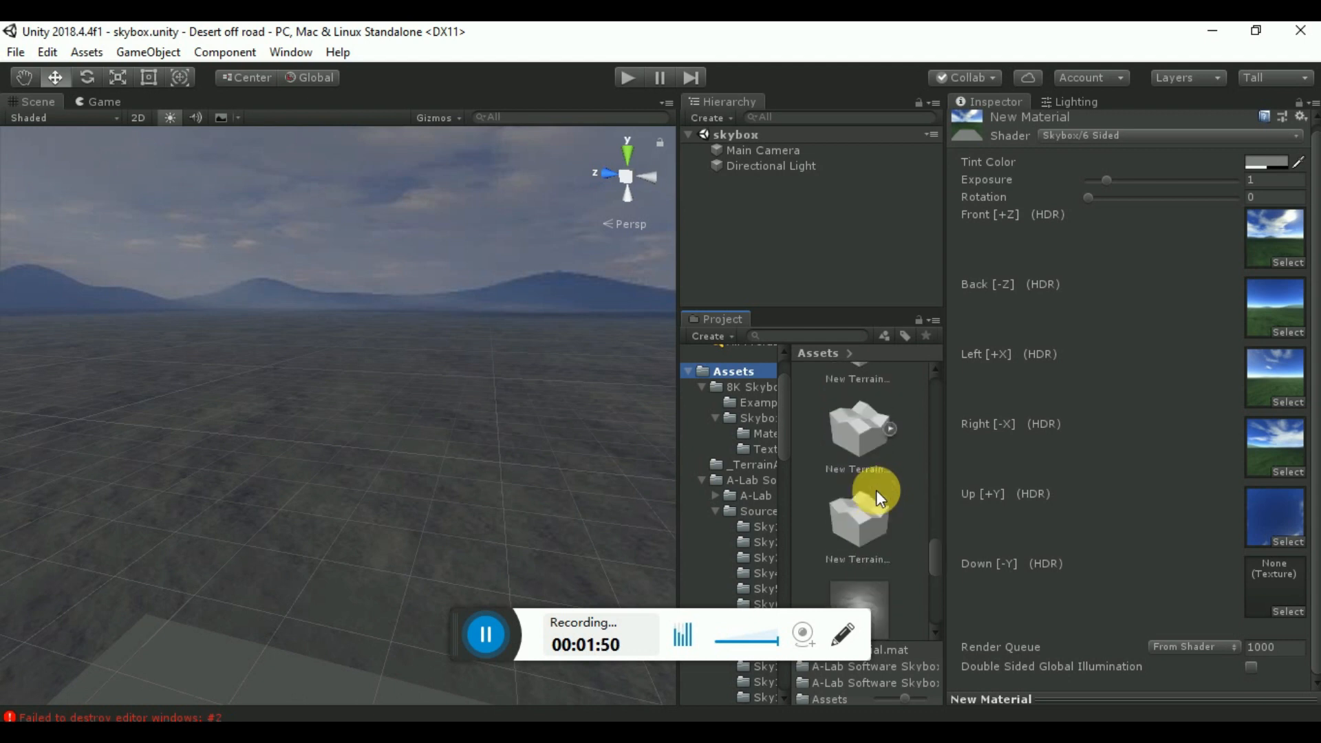
pyautogui.scroll(-3, 876, 489)
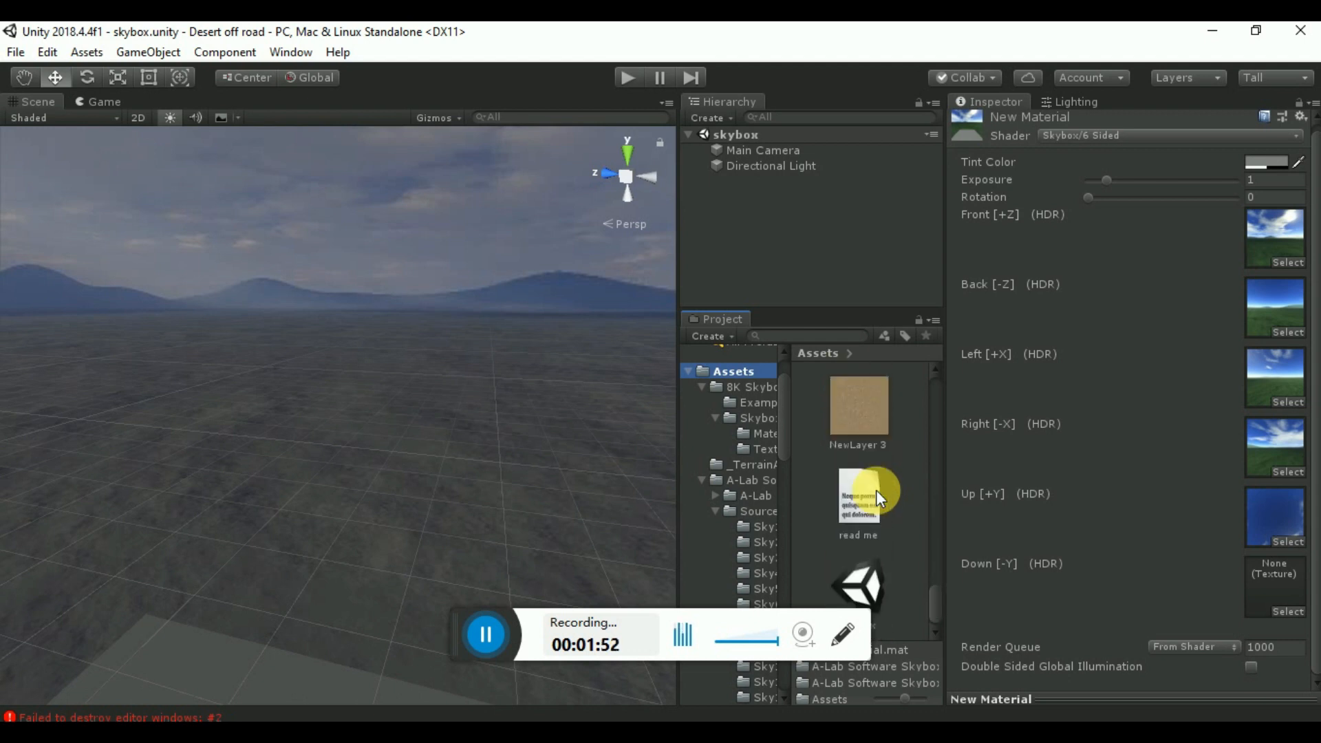
pyautogui.scroll(7, 877, 490)
pyautogui.scroll(4, 876, 489)
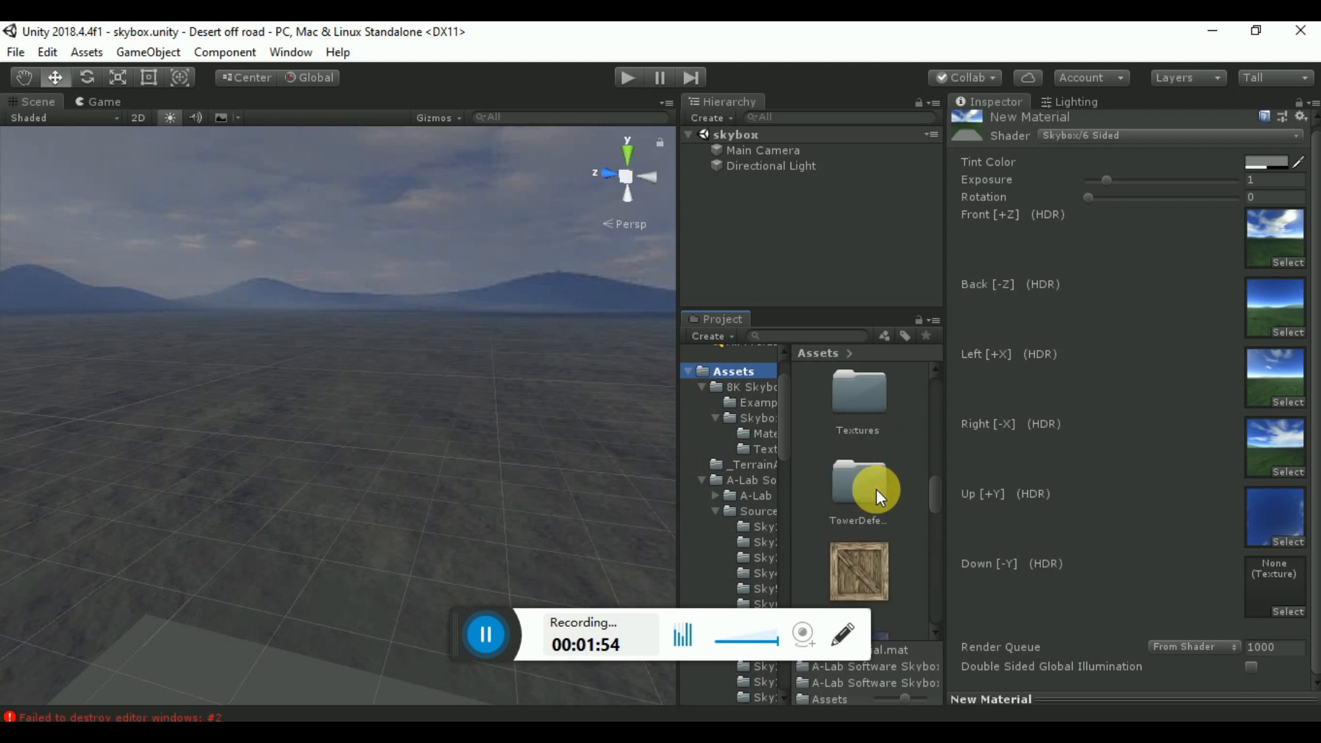
# Step: Check the crate sky material in Assets, and select the untextured New Material
pyautogui.click(846, 570)
pyautogui.scroll(-1, 852, 561)
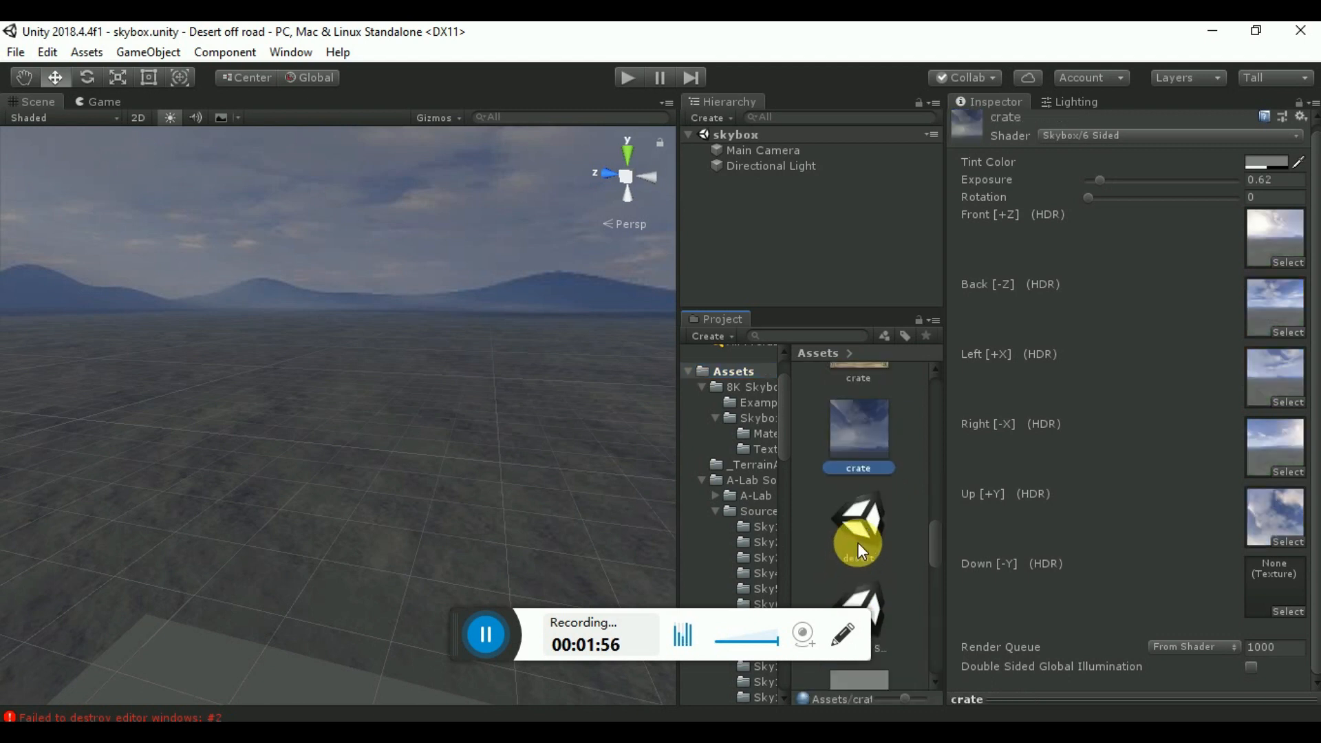
pyautogui.scroll(-1, 858, 542)
pyautogui.click(866, 575)
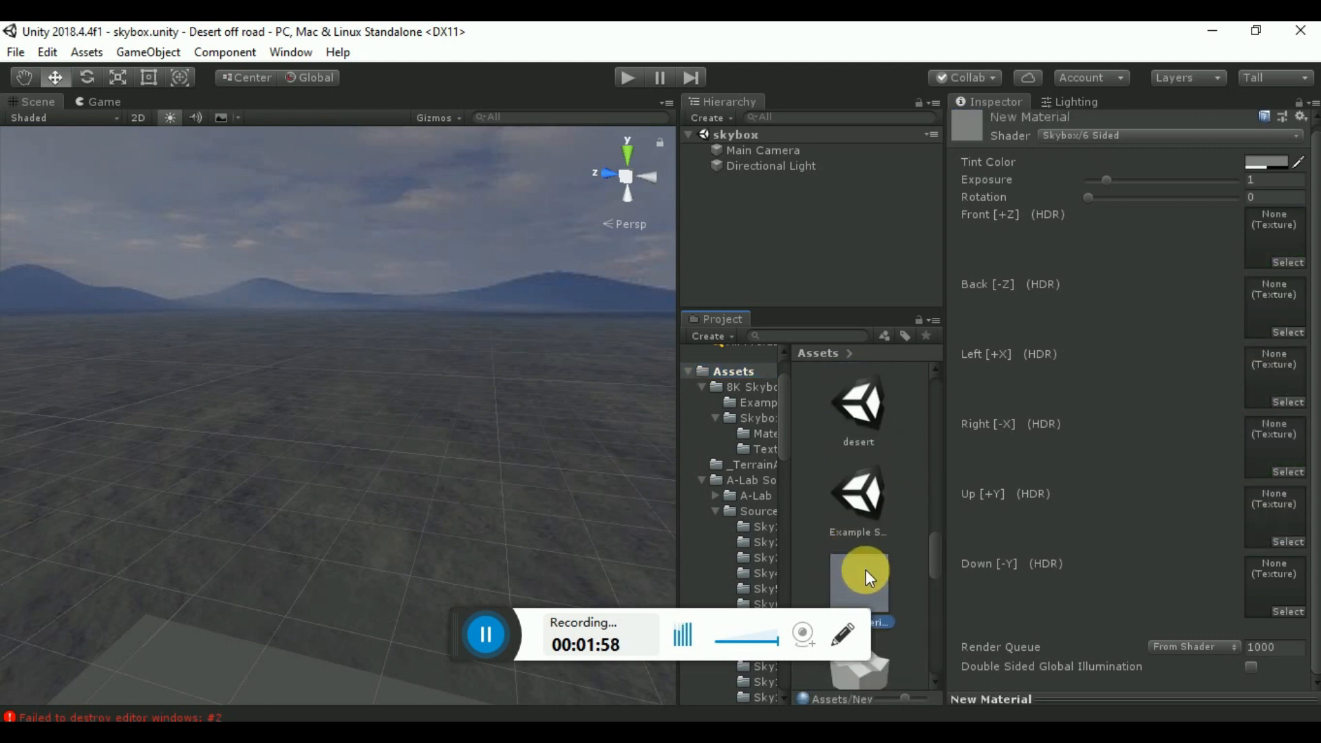
# Step: Search the project for "new" and apply the blue-sky New Material to the scene as its skybox
pyautogui.scroll(-4, 865, 569)
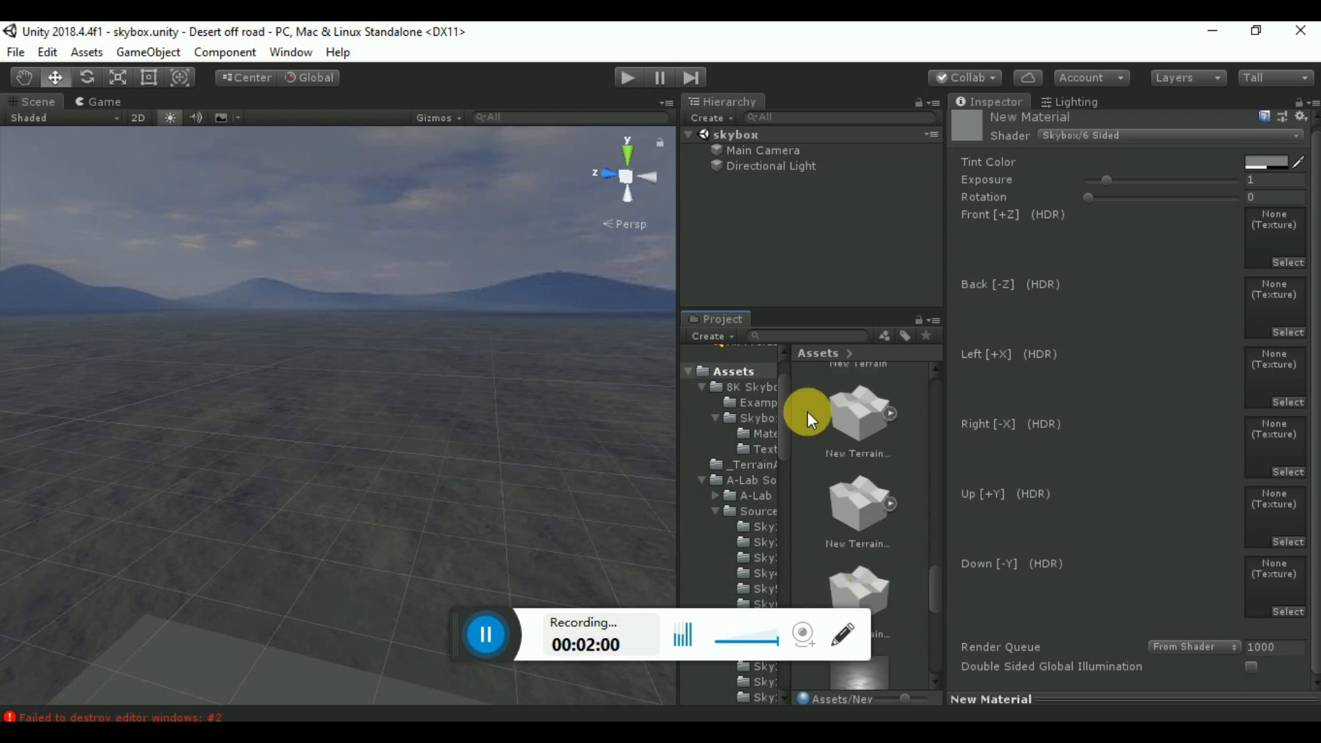
pyautogui.write('new')
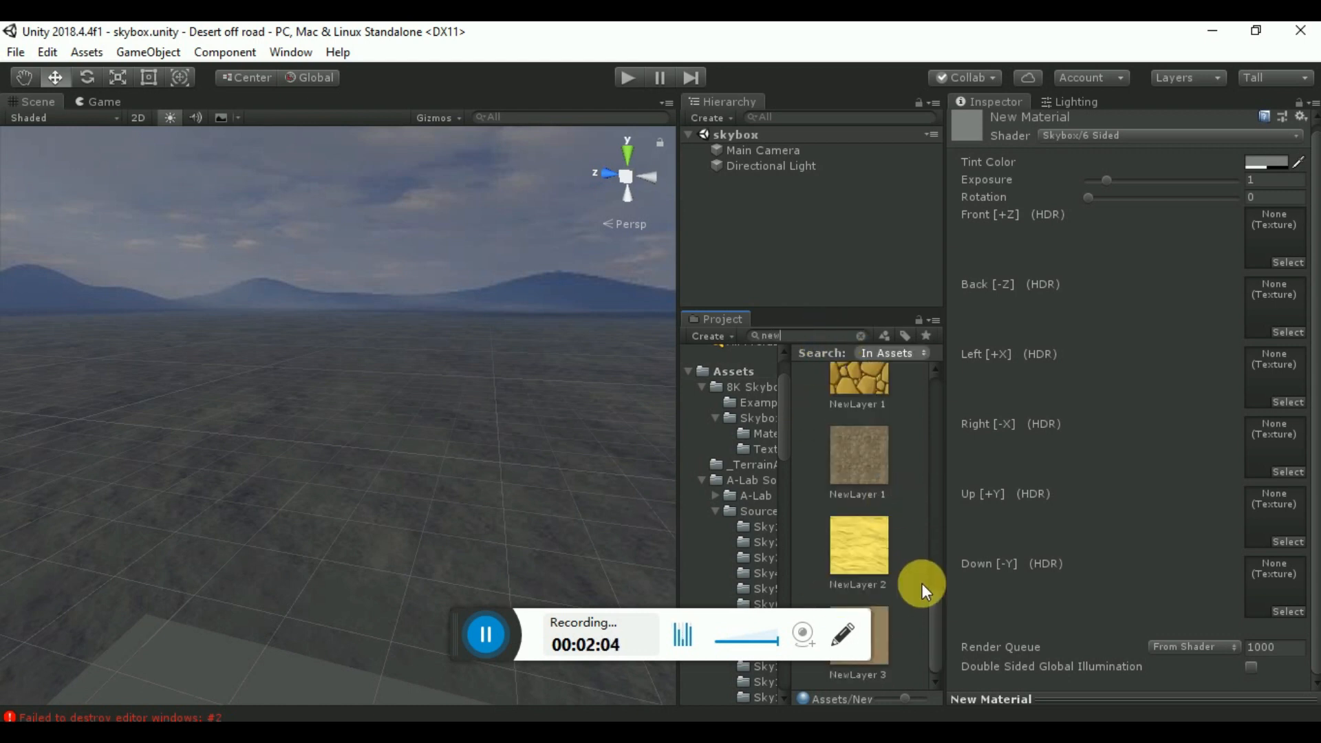
pyautogui.scroll(5, 872, 465)
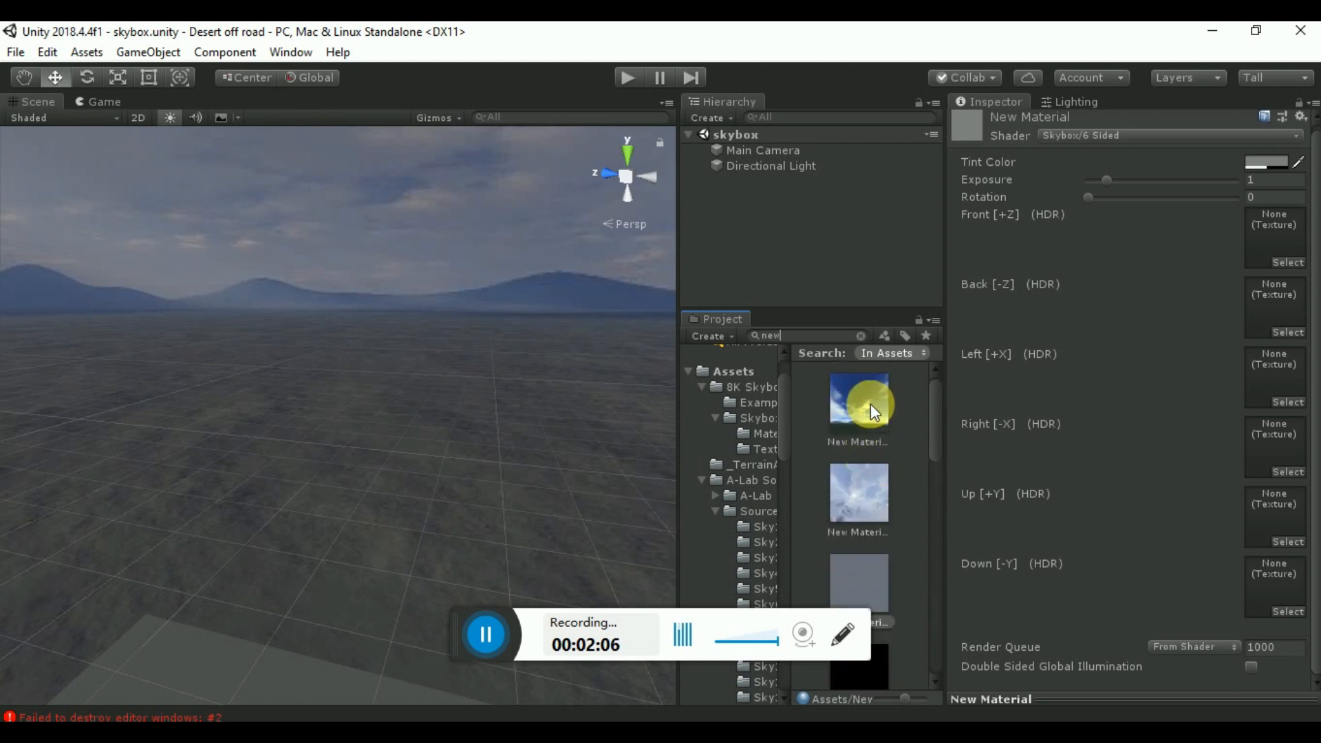
pyautogui.moveTo(870, 404); pyautogui.dragTo(752, 374)
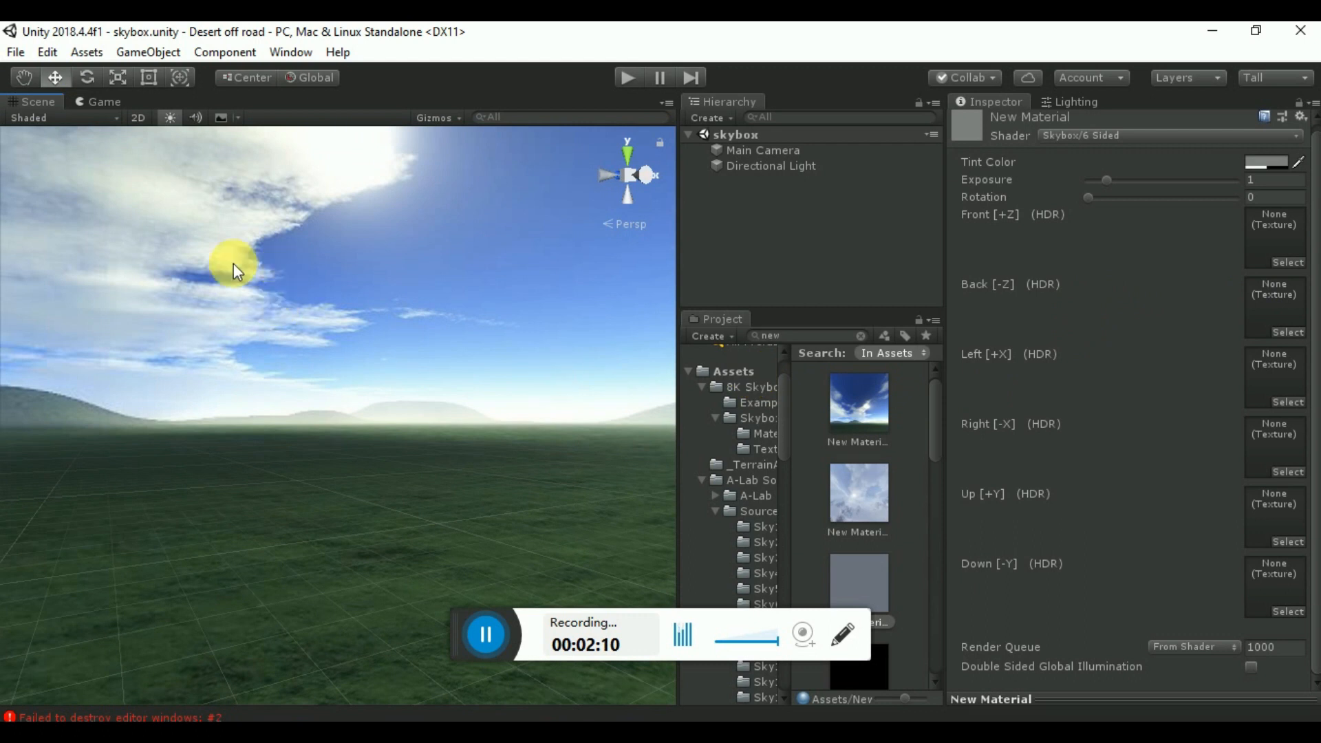
pyautogui.keyDown('alt'); pyautogui.moveTo(413, 219); pyautogui.dragTo(328, 444); pyautogui.keyUp('alt')
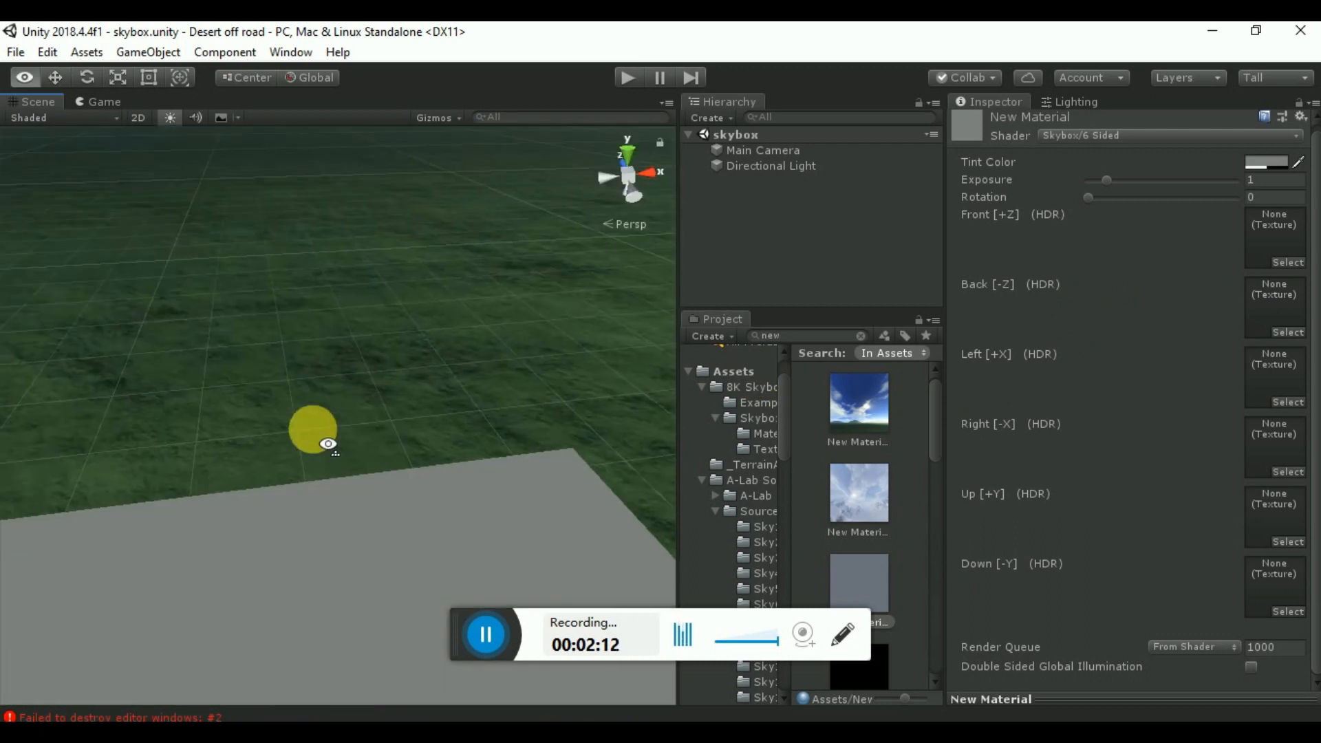
# Step: Open the Source Images Sky folder containing oback7, and change the selected New Material's shader to Skybox/Cubemap
pyautogui.click(766, 526)
pyautogui.click(770, 570)
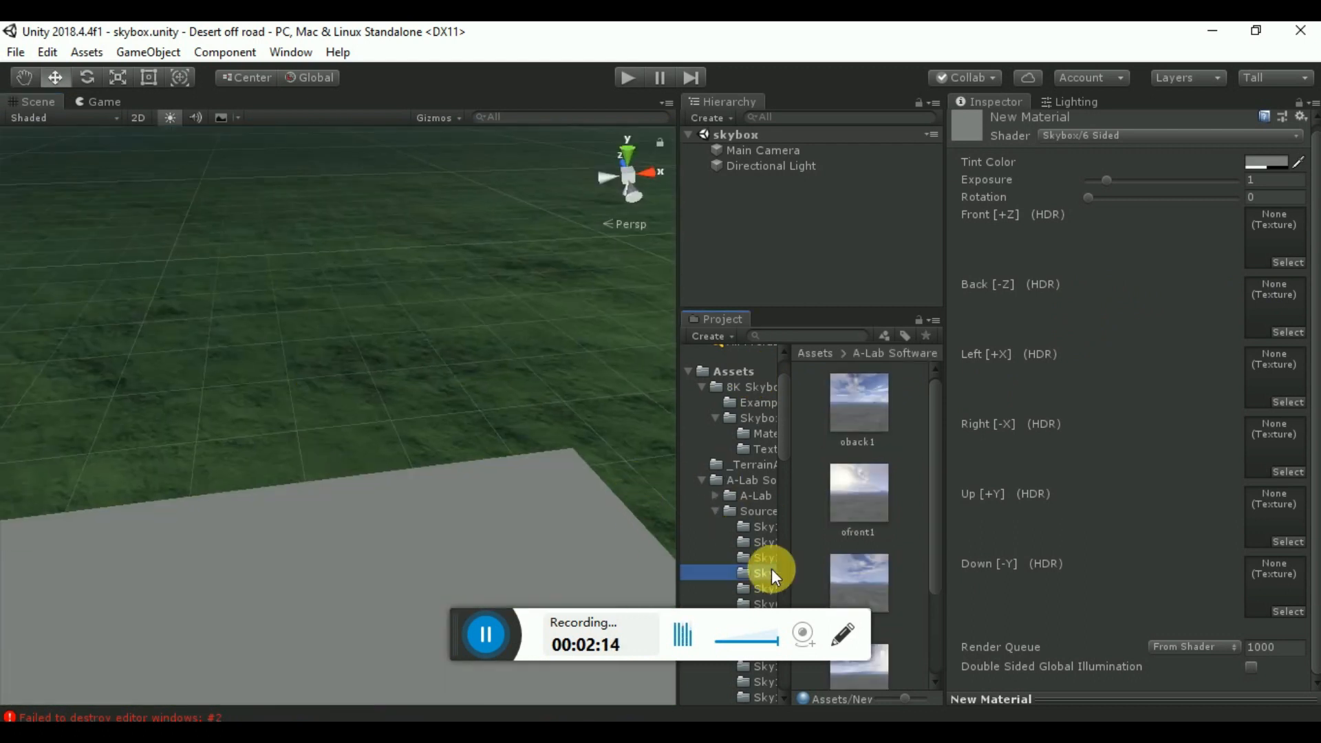
pyautogui.click(758, 546)
pyautogui.moveTo(362, 413); pyautogui.dragTo(385, 328, button='right')
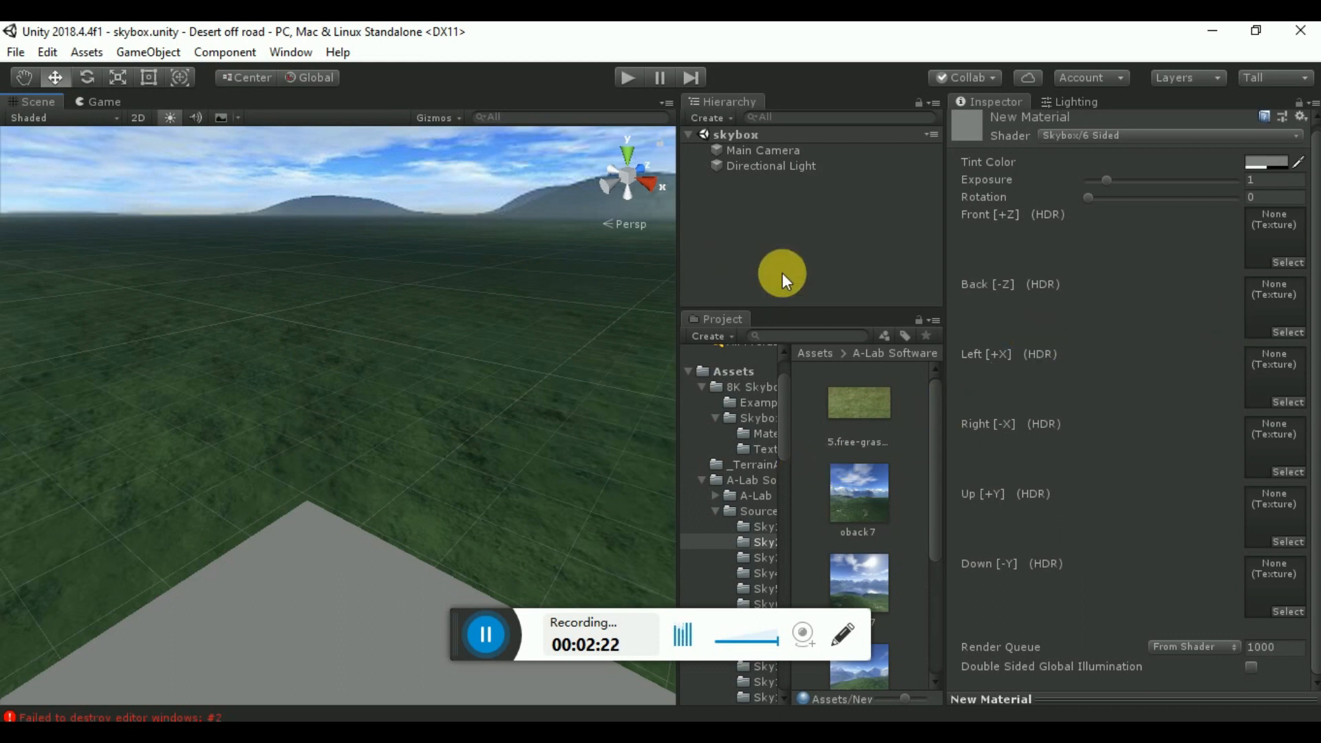
pyautogui.click(1061, 135)
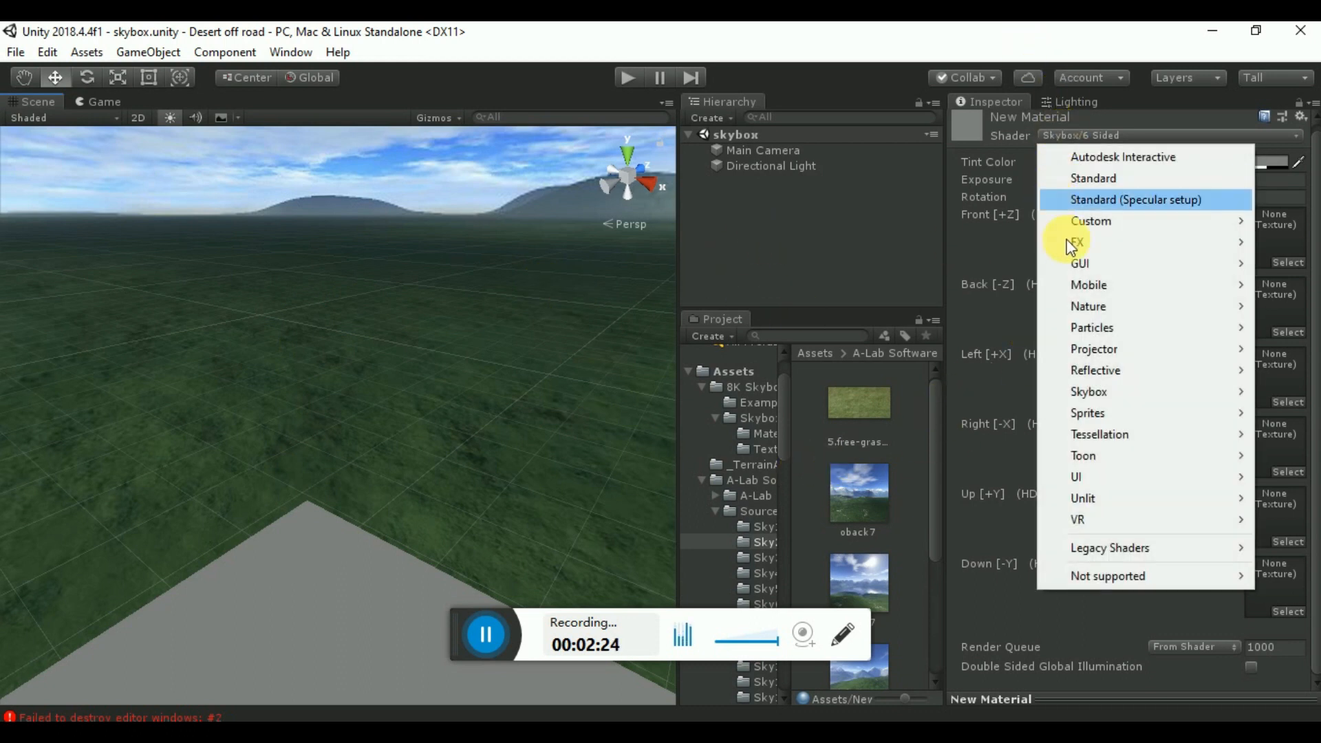
pyautogui.moveTo(1118, 406)
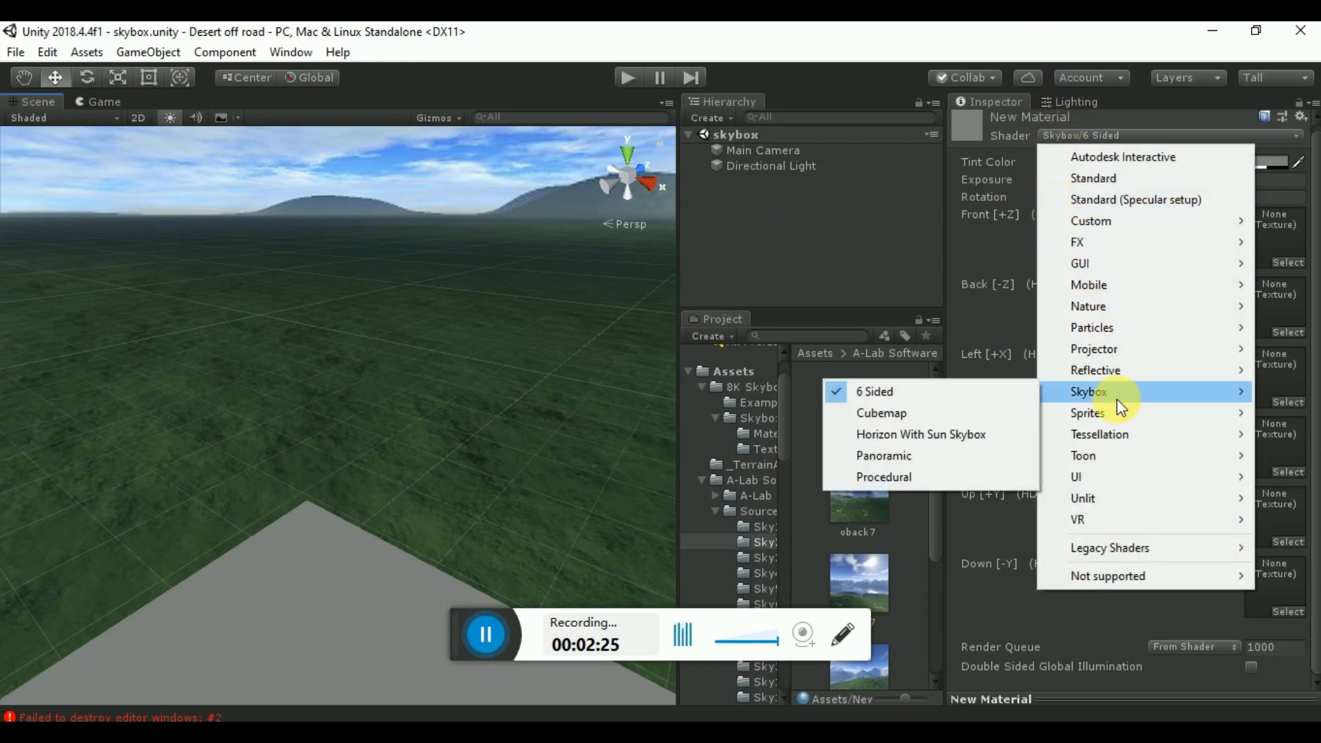
pyautogui.click(968, 416)
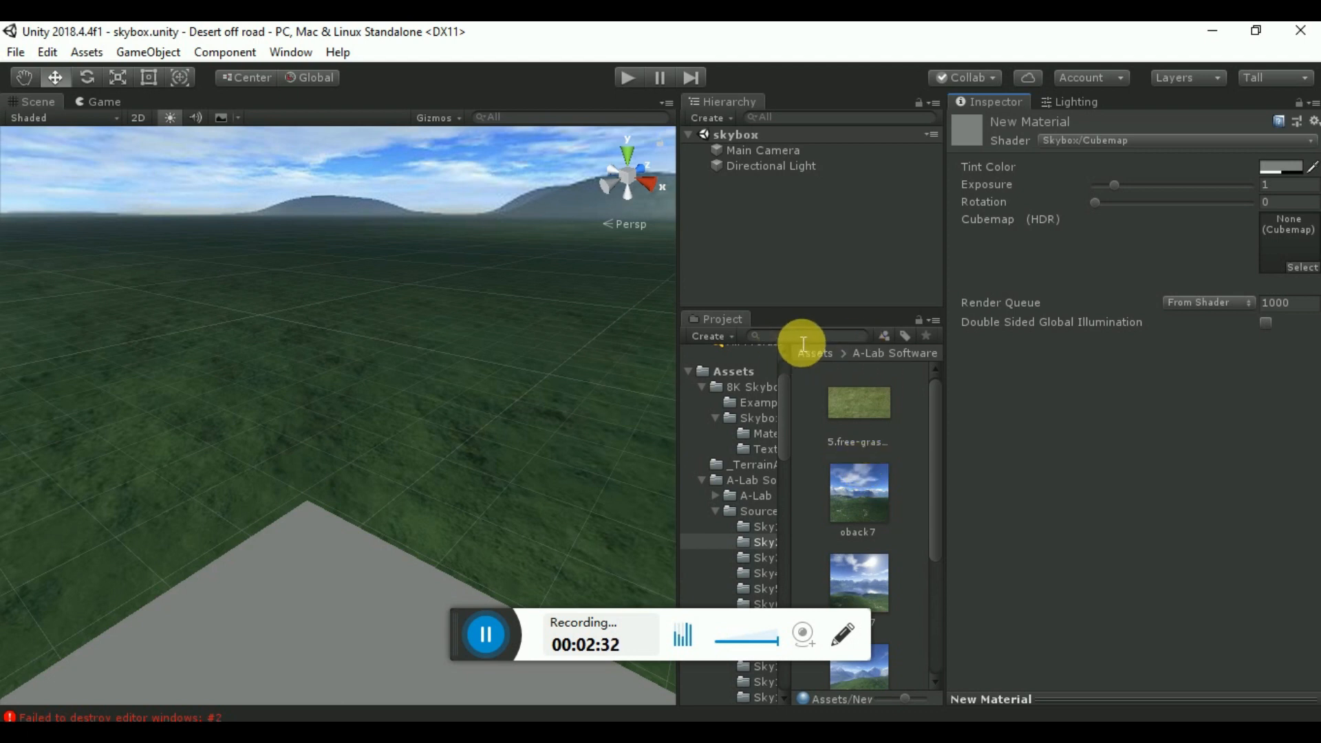
# Step: Examine the asset types available for creation and the sky-1 material in the 8K Skybox Pack's Material folder
pyautogui.click(714, 338)
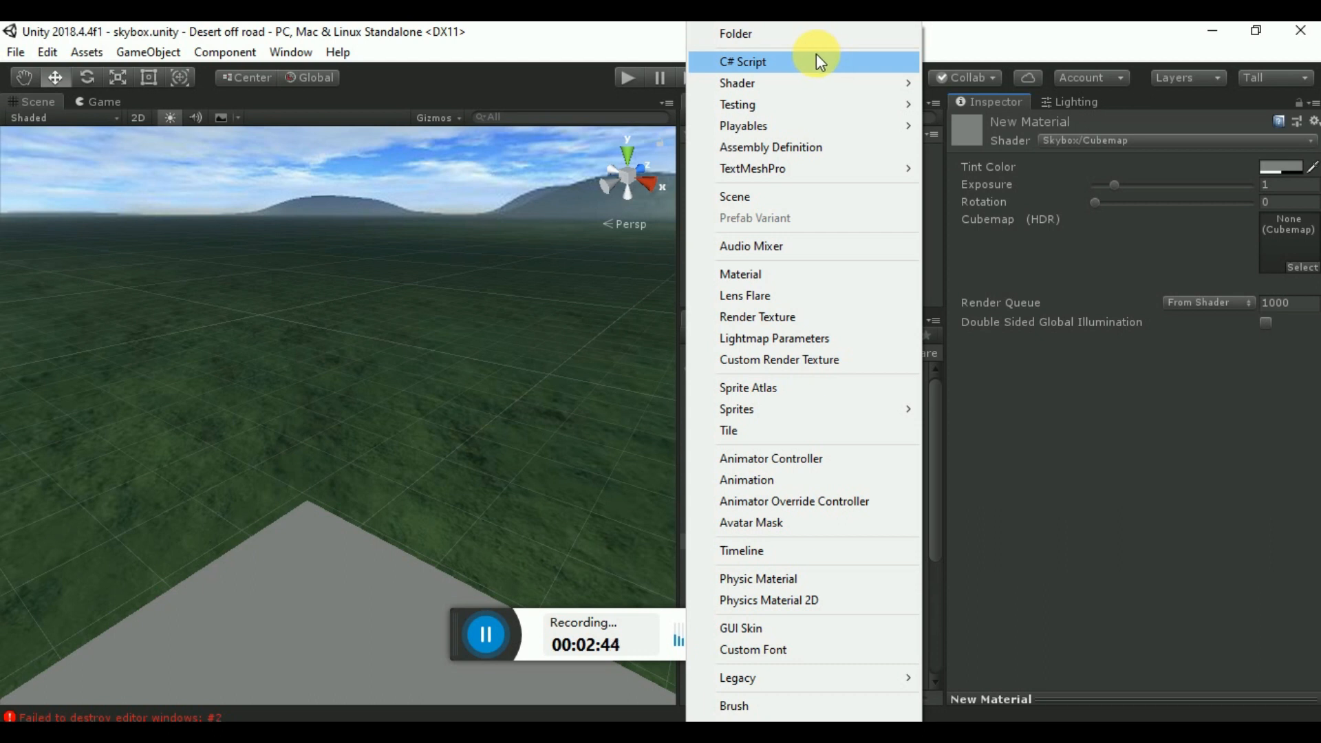
pyautogui.click(1076, 365)
pyautogui.click(865, 419)
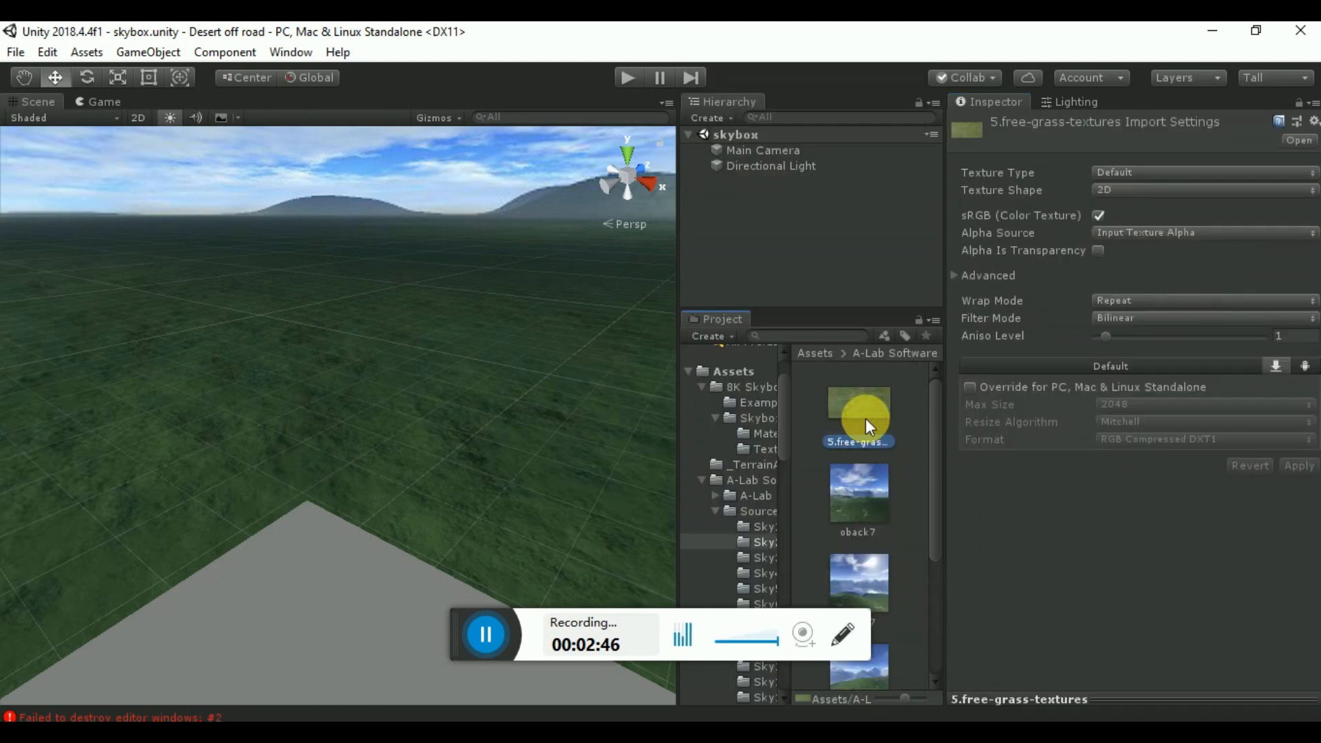
pyautogui.scroll(2, 777, 519)
pyautogui.click(742, 472)
pyautogui.click(750, 446)
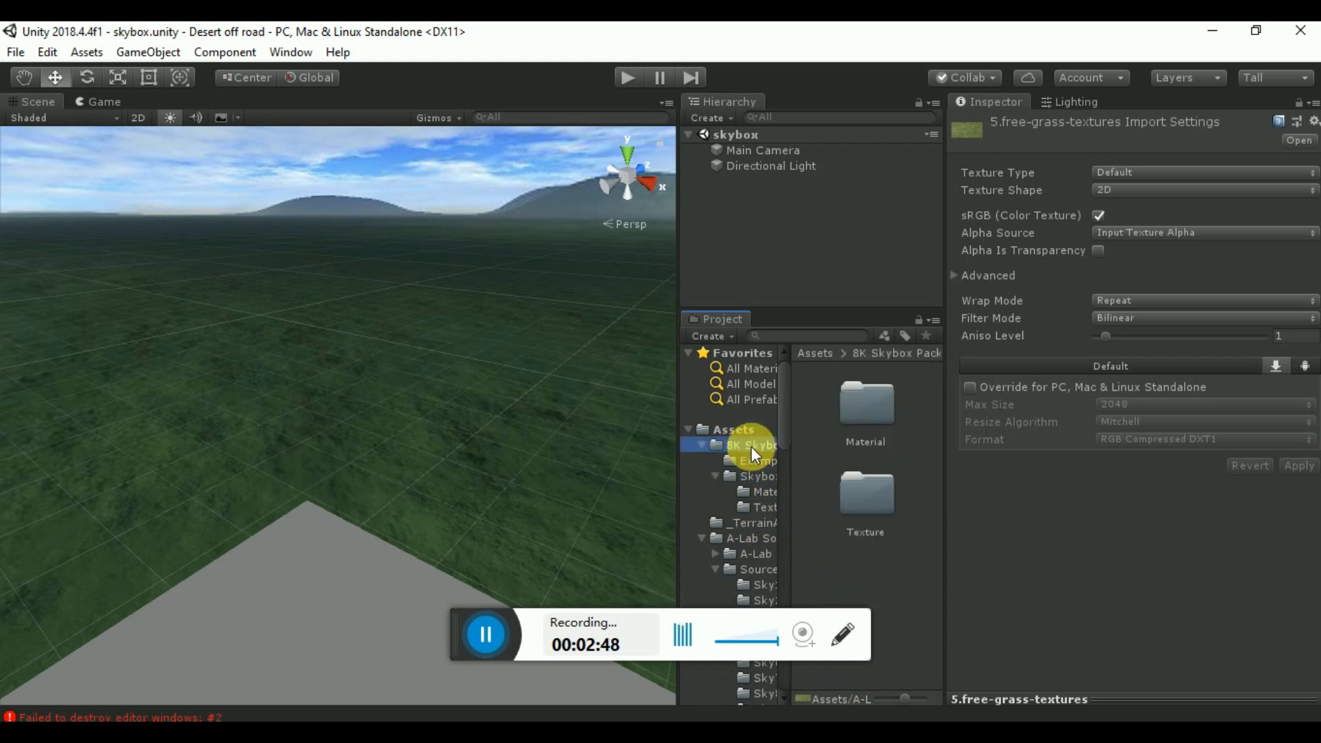
pyautogui.click(765, 465)
pyautogui.click(766, 485)
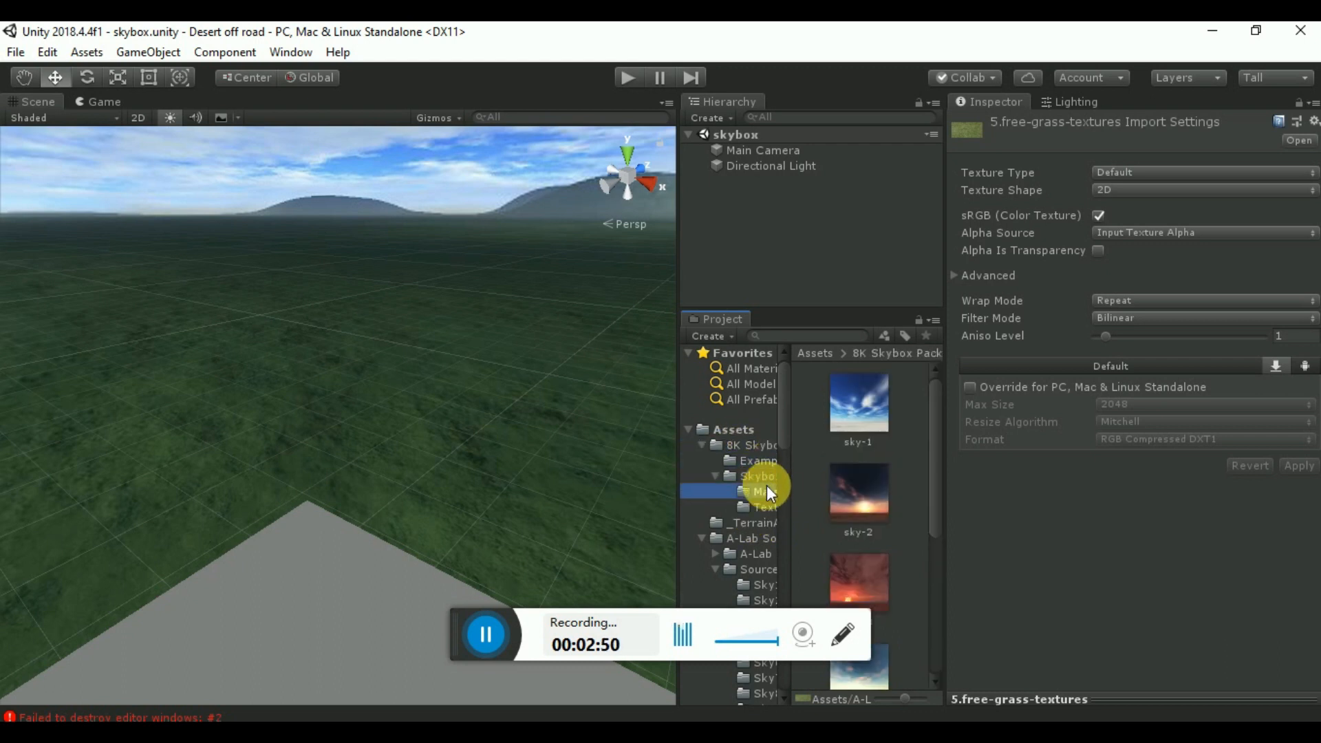
pyautogui.click(860, 395)
pyautogui.rightClick(863, 397)
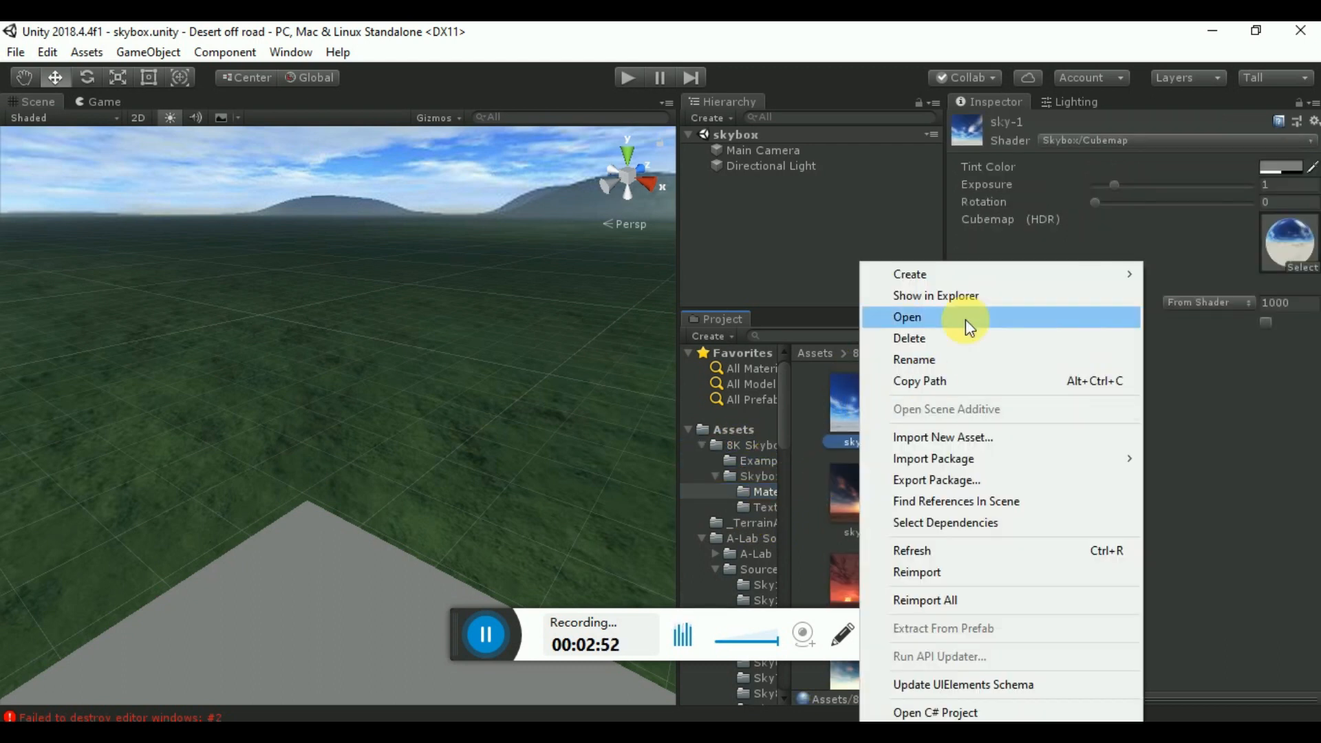
pyautogui.moveTo(958, 273)
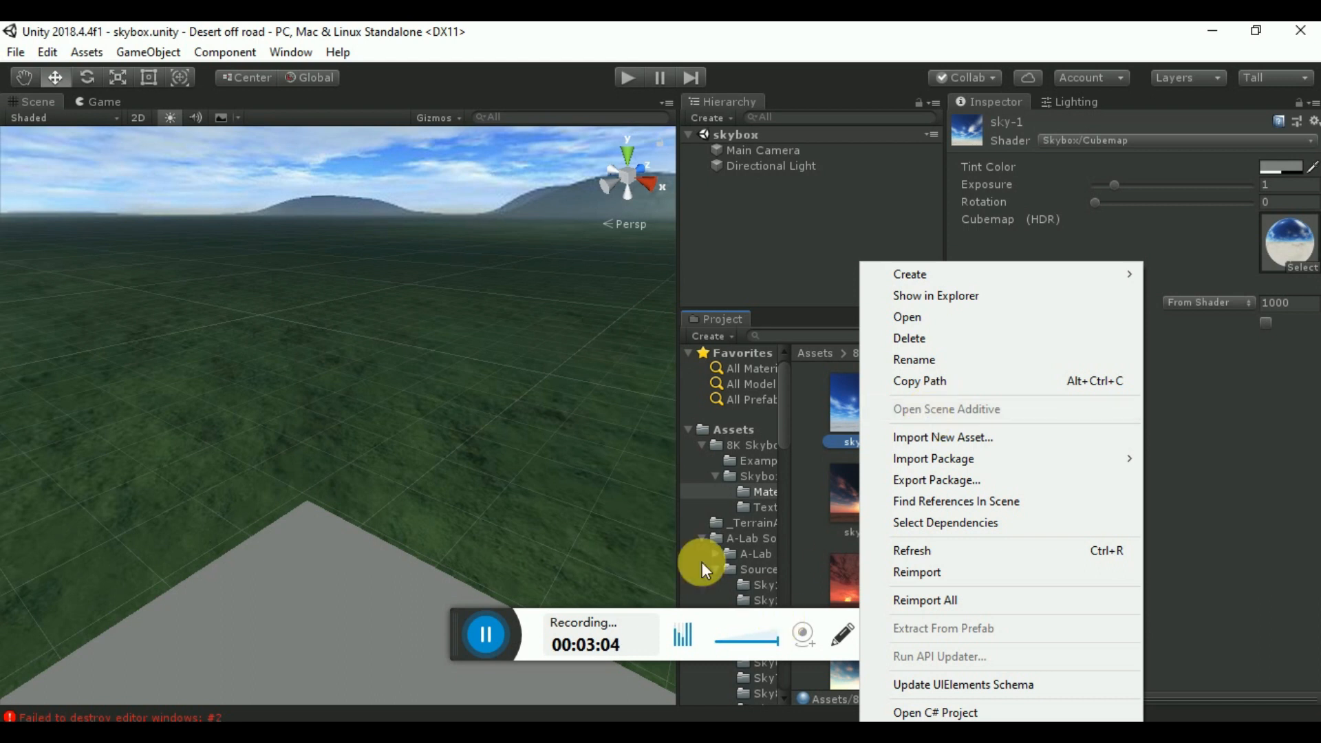
pyautogui.click(486, 633)
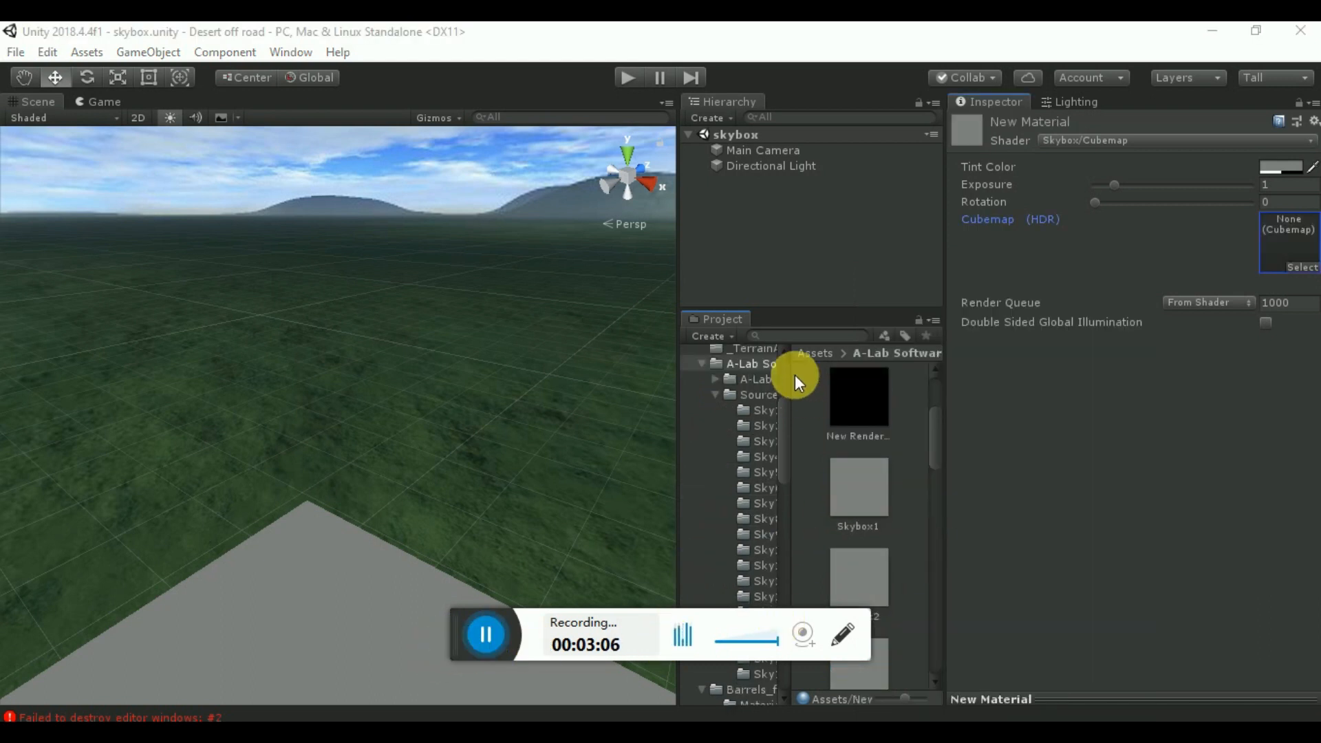
# Step: Create a new Legacy Cubemap asset
pyautogui.click(708, 336)
pyautogui.moveTo(869, 681)
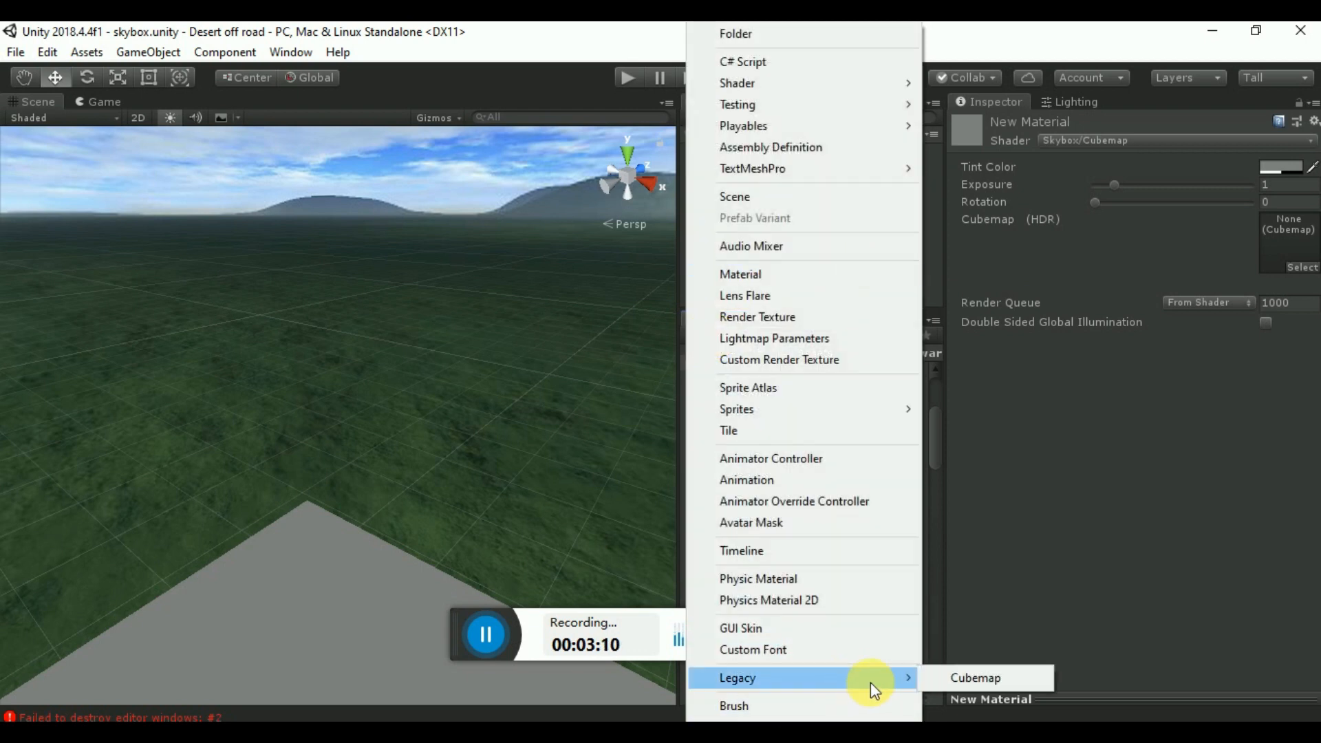
pyautogui.click(1031, 677)
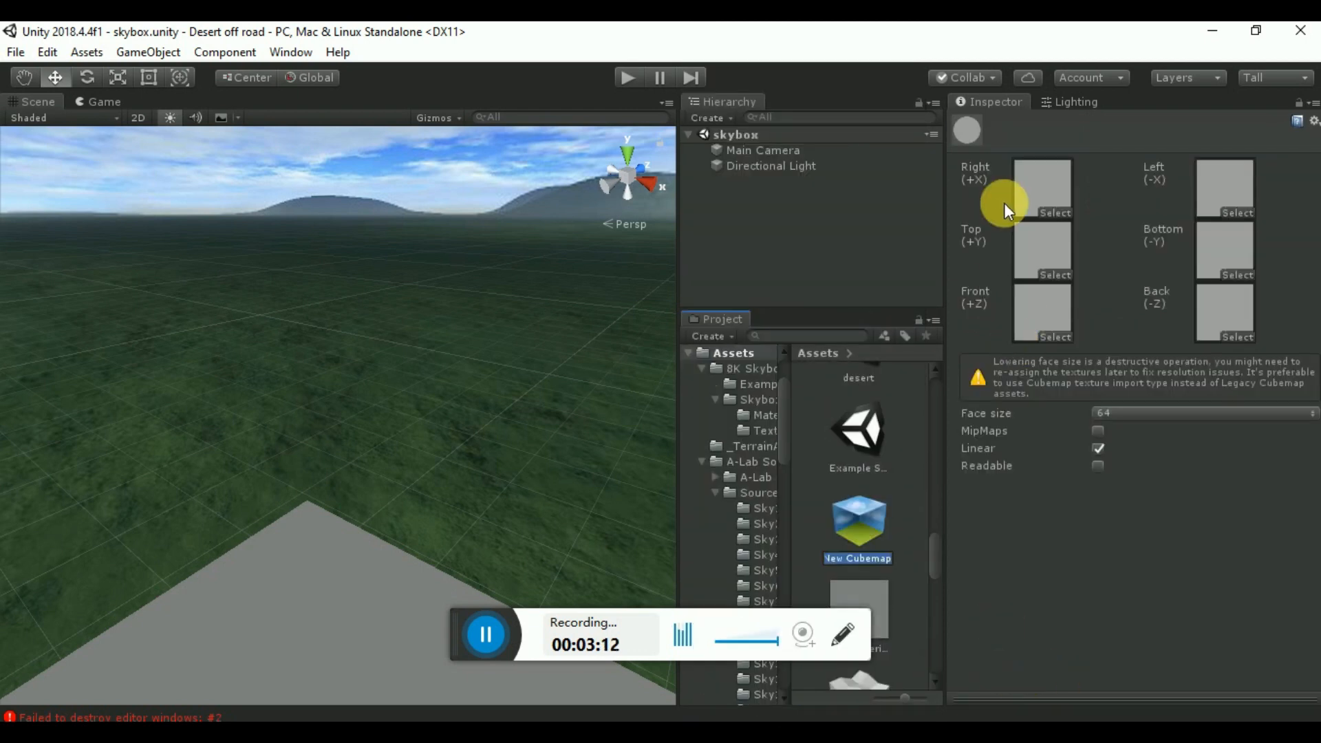
# Step: From the first Sky folder in Source Images, assign the sfront37 texture to the new cubemap's Front (+Z) face
pyautogui.scroll(3, 727, 435)
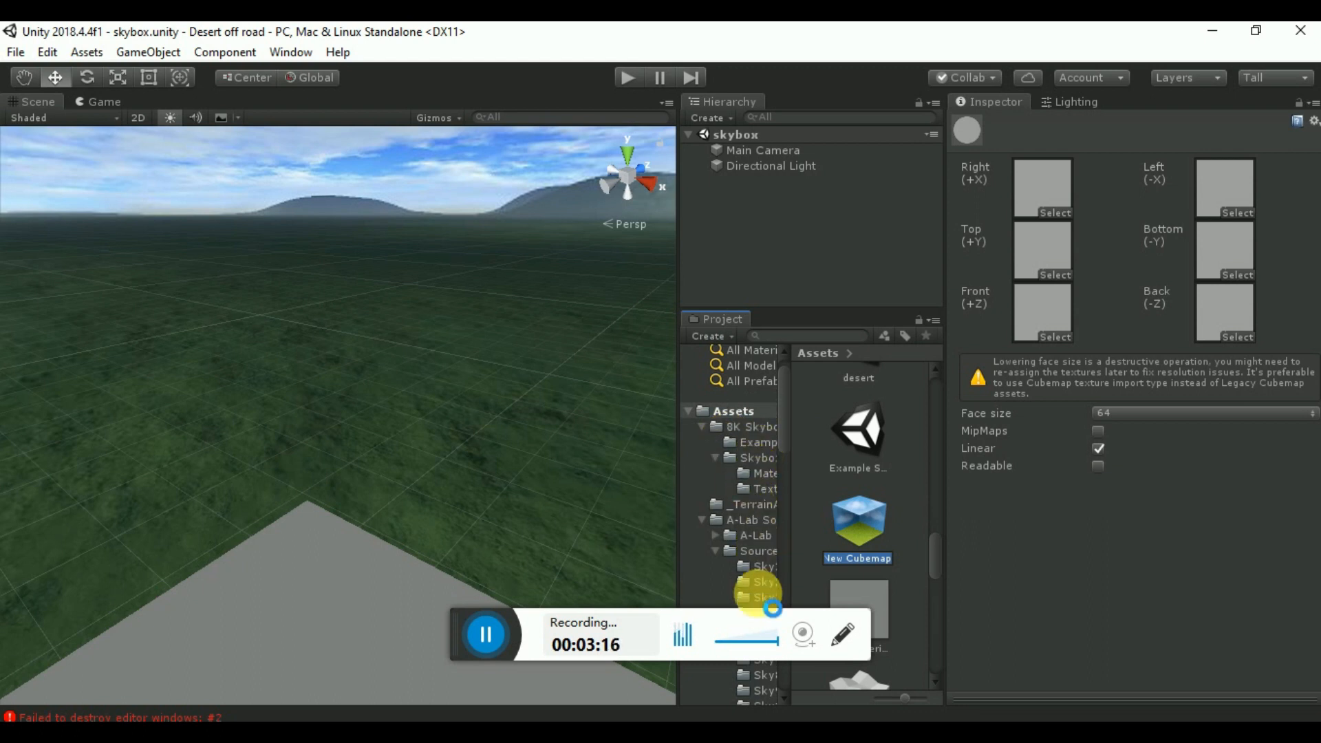
pyautogui.click(757, 565)
pyautogui.scroll(2, 880, 423)
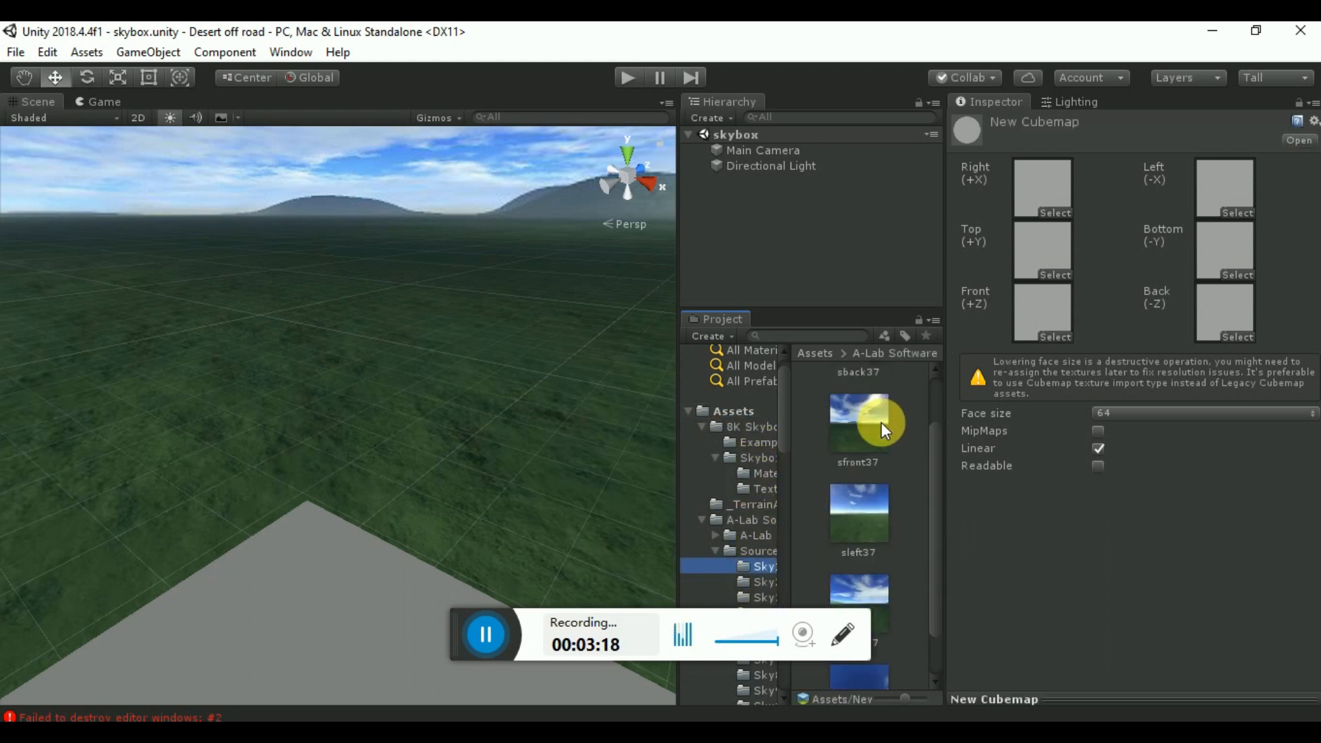
pyautogui.moveTo(870, 431); pyautogui.dragTo(891, 436)
pyautogui.moveTo(890, 436); pyautogui.dragTo(1017, 323)
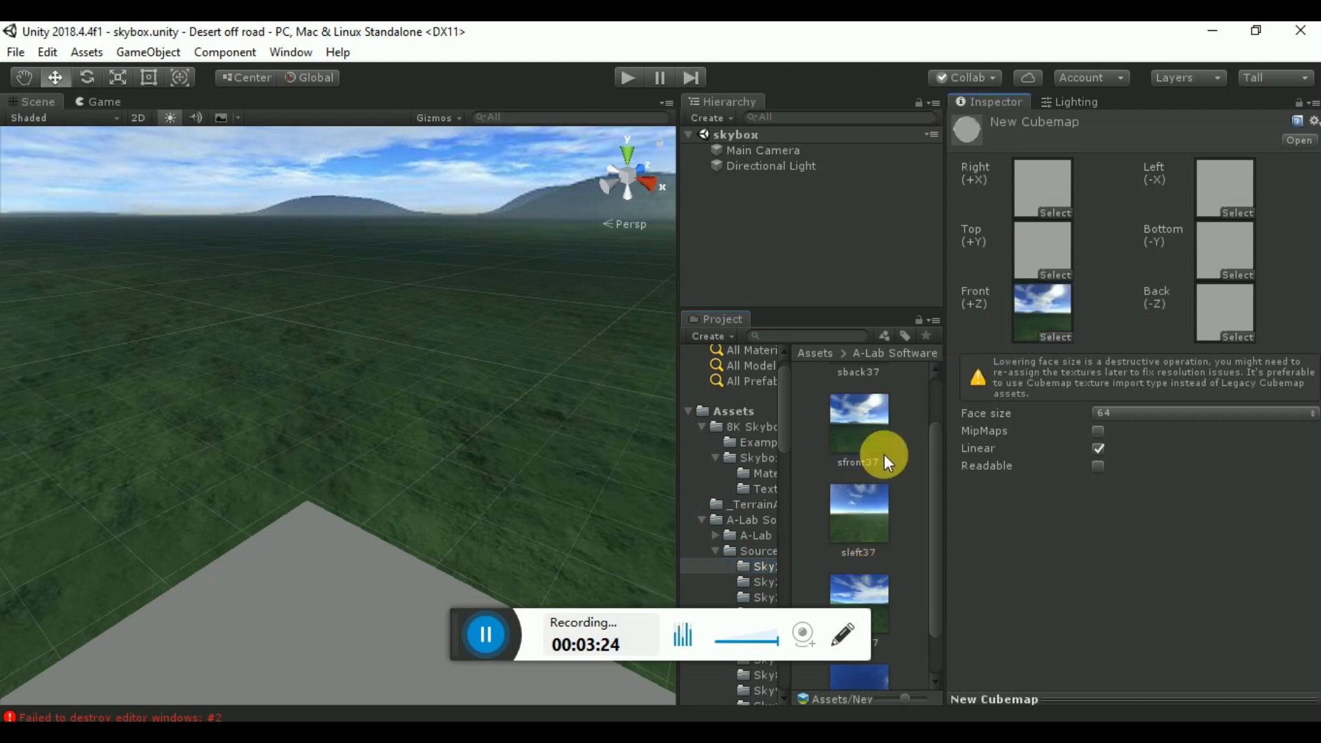
# Step: Assign the sleft37 texture to the cubemap's Left (-X) face and sright37 to Right (+X)
pyautogui.moveTo(869, 531); pyautogui.dragTo(1242, 190)
pyautogui.scroll(-1, 889, 572)
pyautogui.moveTo(866, 544); pyautogui.dragTo(1050, 182)
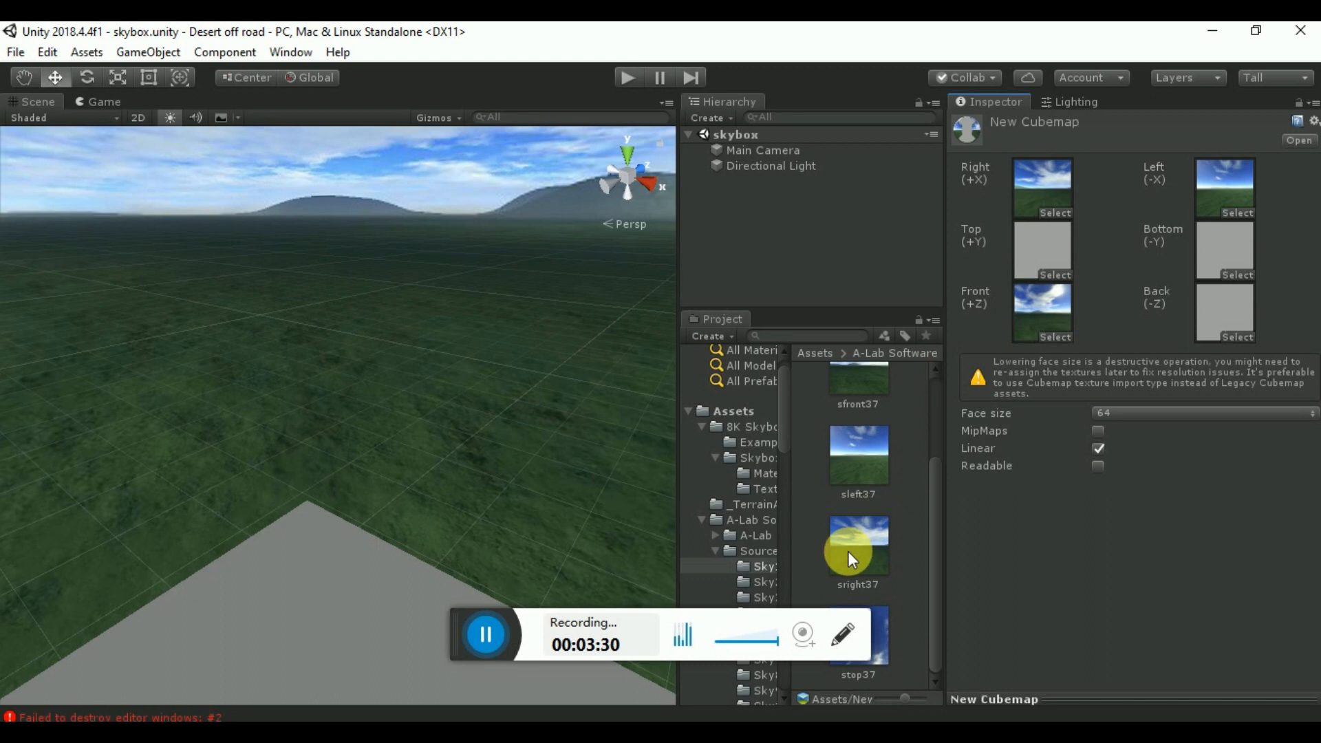
# Step: Assign the stop37 texture to the cubemap's Top (+Y) face and sback37 to its Back (-Z) face
pyautogui.moveTo(882, 662); pyautogui.dragTo(1017, 245)
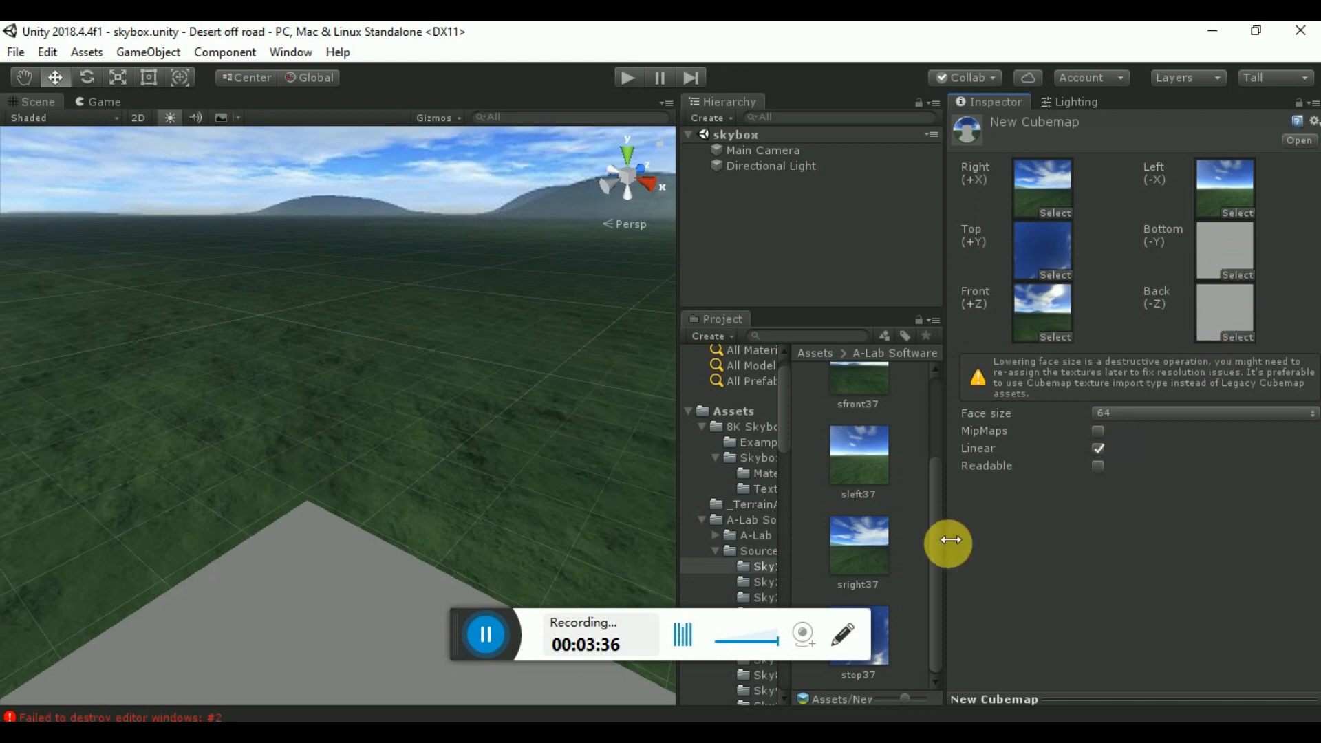
pyautogui.scroll(1, 880, 560)
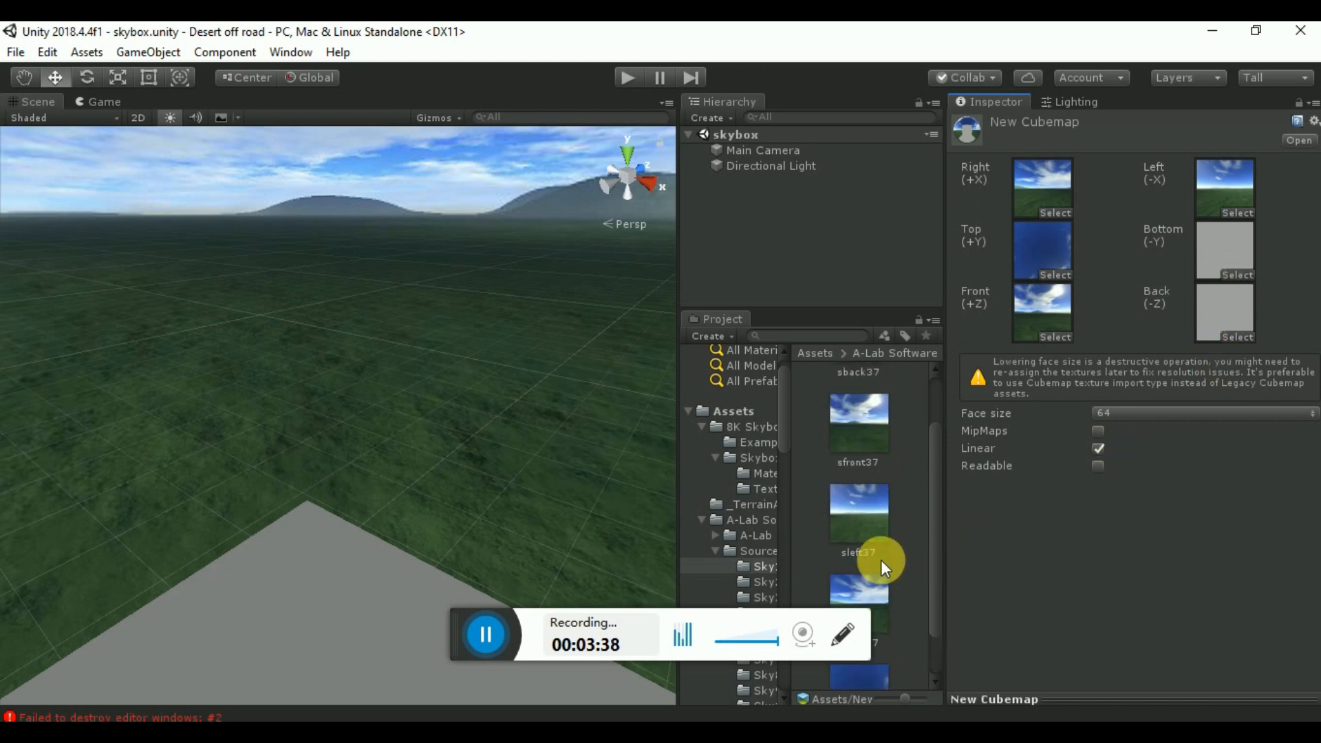
pyautogui.scroll(1, 860, 513)
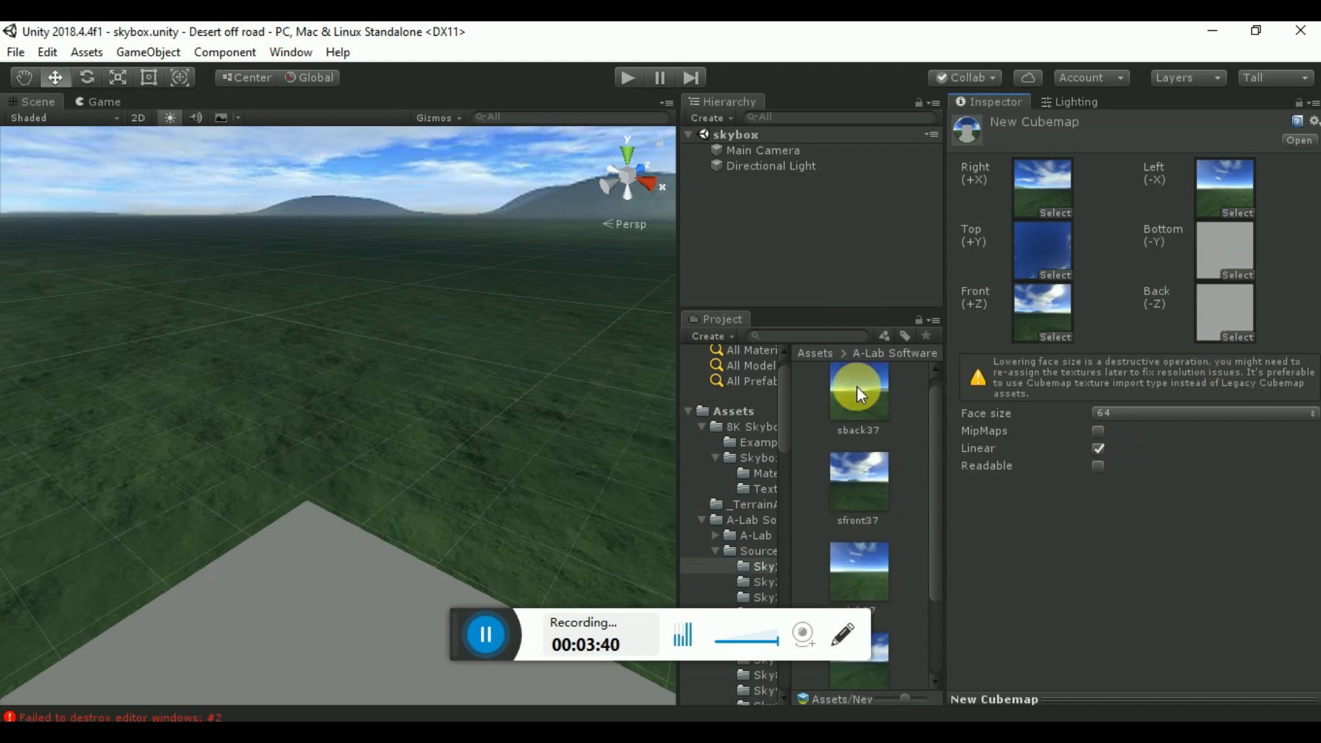
pyautogui.moveTo(856, 386); pyautogui.dragTo(1230, 300)
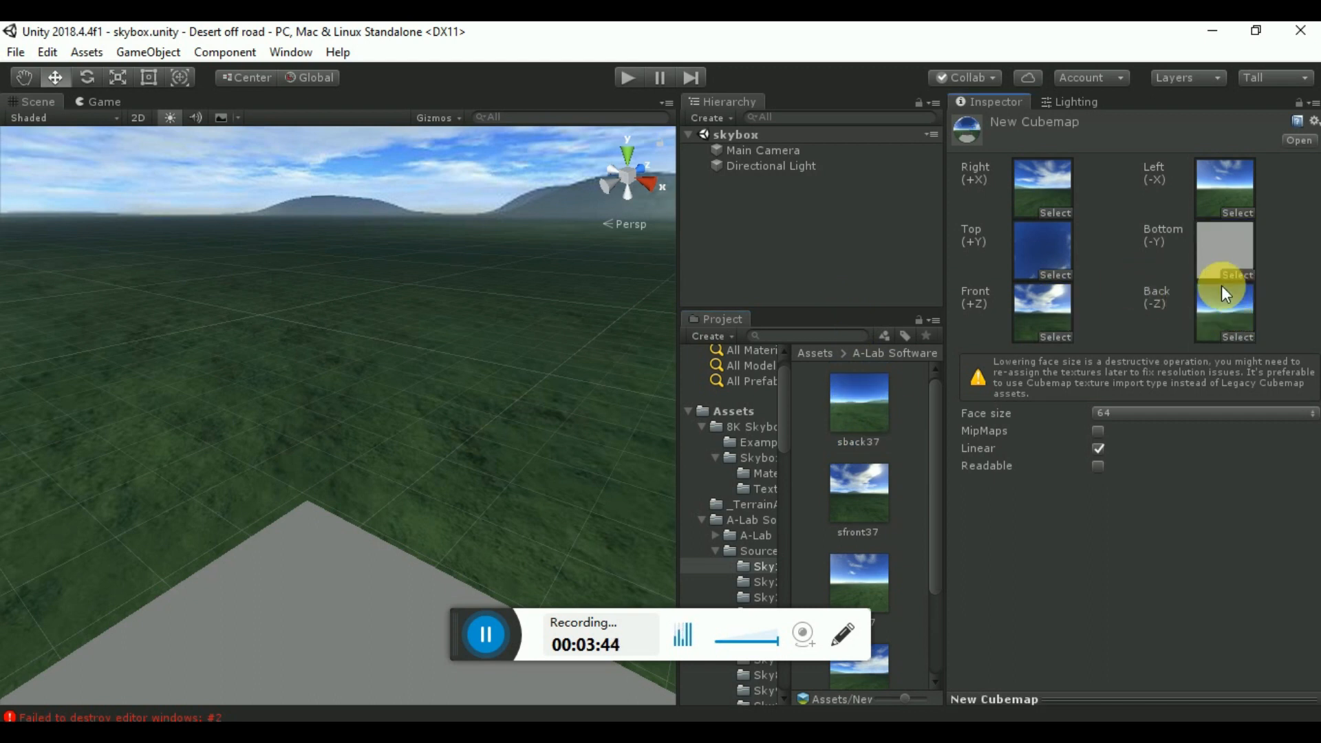
# Step: Locate the new cubemap in the Assets folder and try to apply it directly to the scene's sky
pyautogui.click(839, 275)
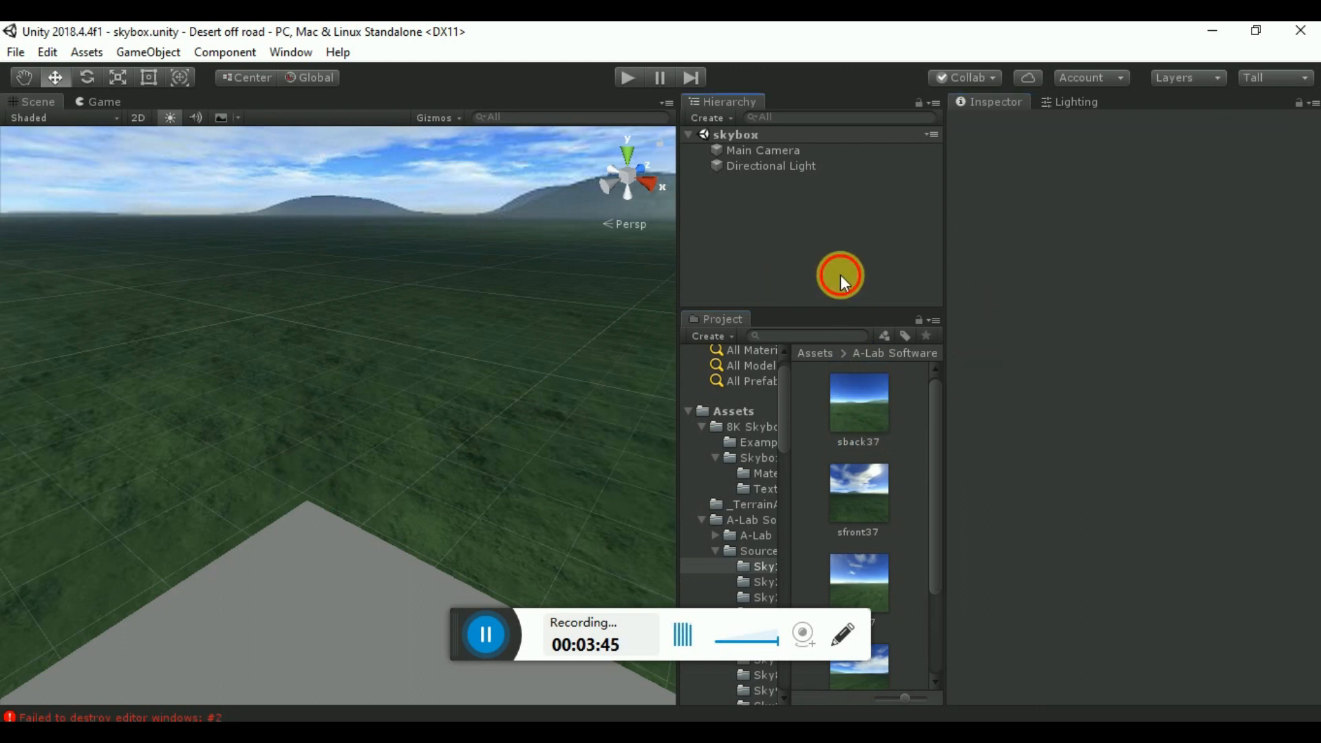
pyautogui.click(753, 410)
pyautogui.scroll(-10, 877, 502)
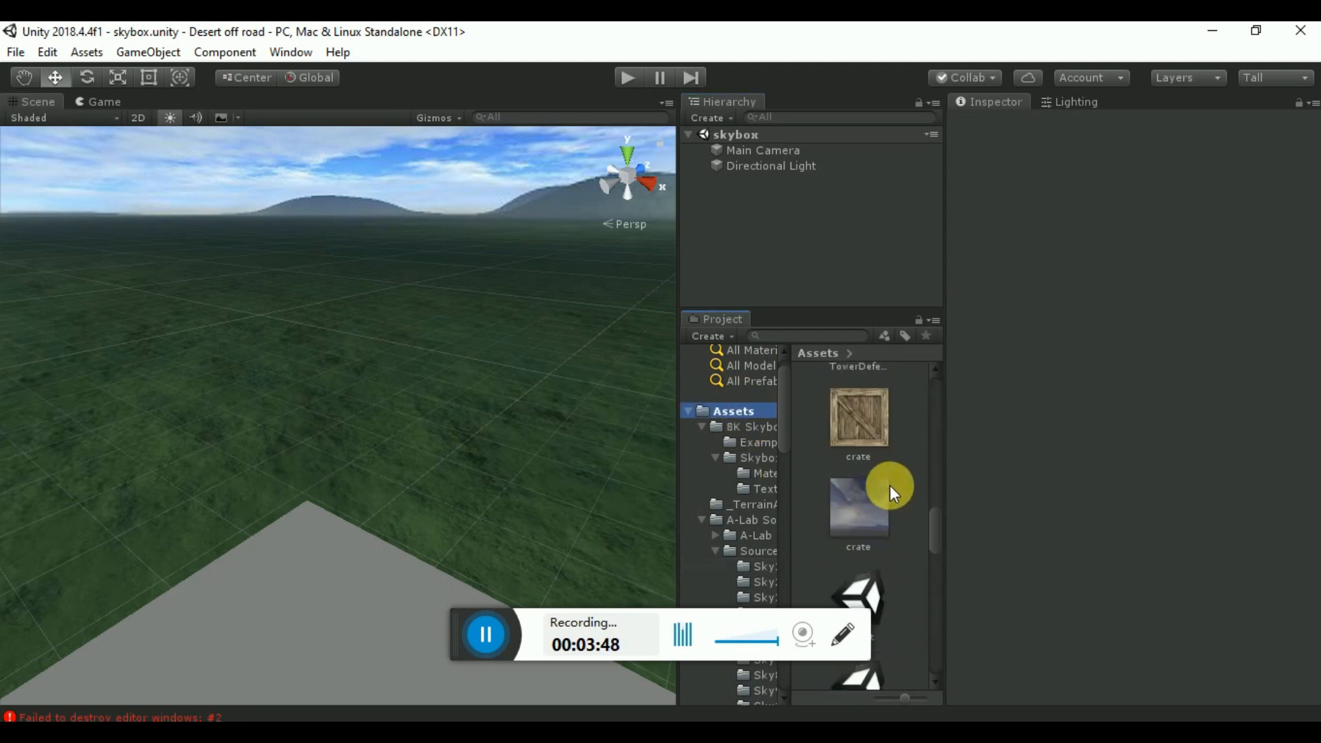
pyautogui.scroll(-5, 889, 485)
pyautogui.click(882, 532)
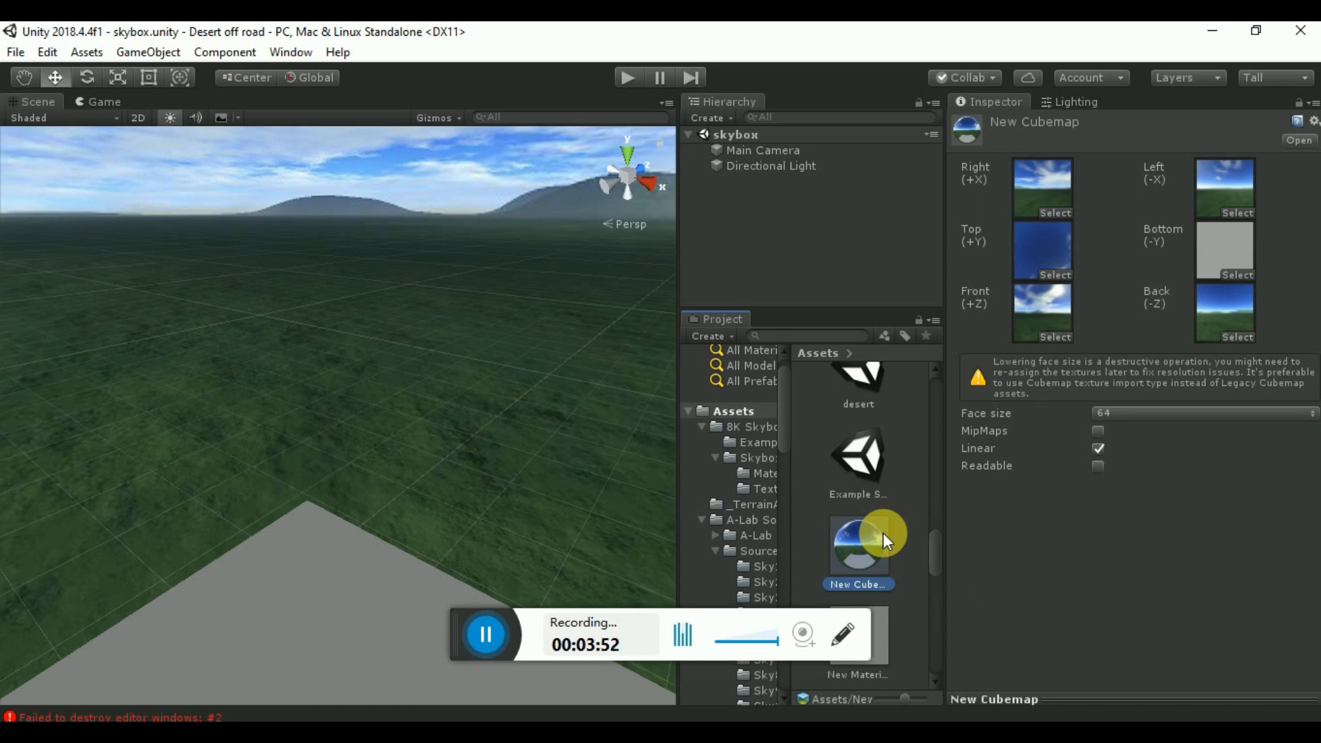
pyautogui.moveTo(882, 533); pyautogui.dragTo(372, 205)
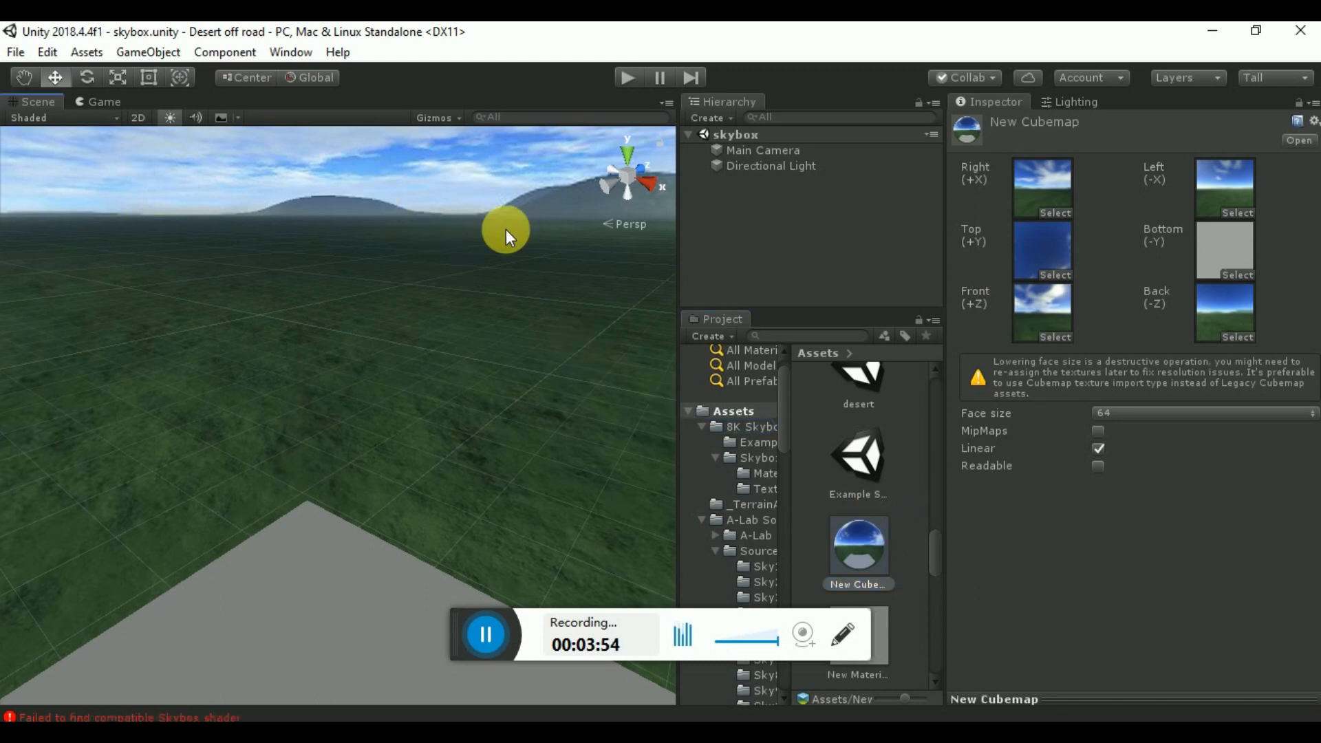
pyautogui.moveTo(505, 229); pyautogui.dragTo(130, 89, button='right')
# Step: Create a new scene and try to apply the cubemap asset directly to its default sky
pyautogui.click(16, 52)
pyautogui.click(95, 73)
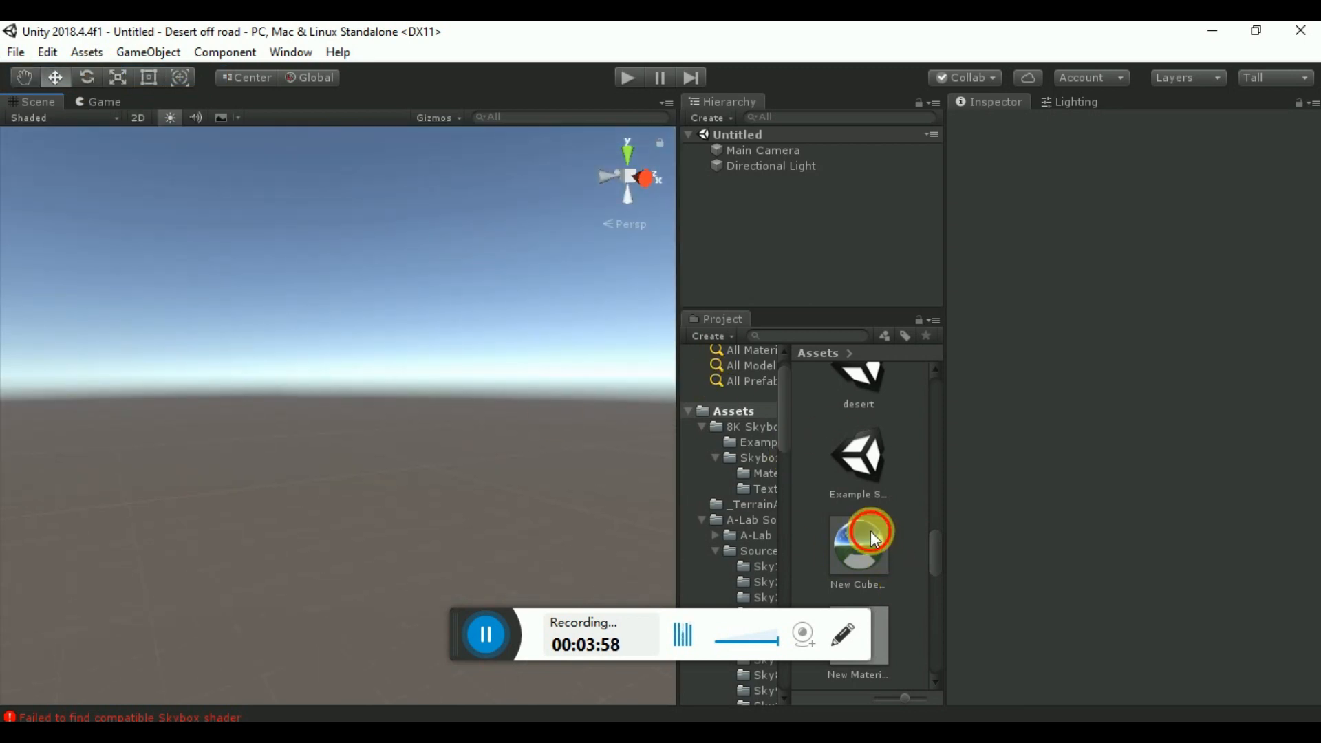
pyautogui.moveTo(871, 534); pyautogui.dragTo(449, 217)
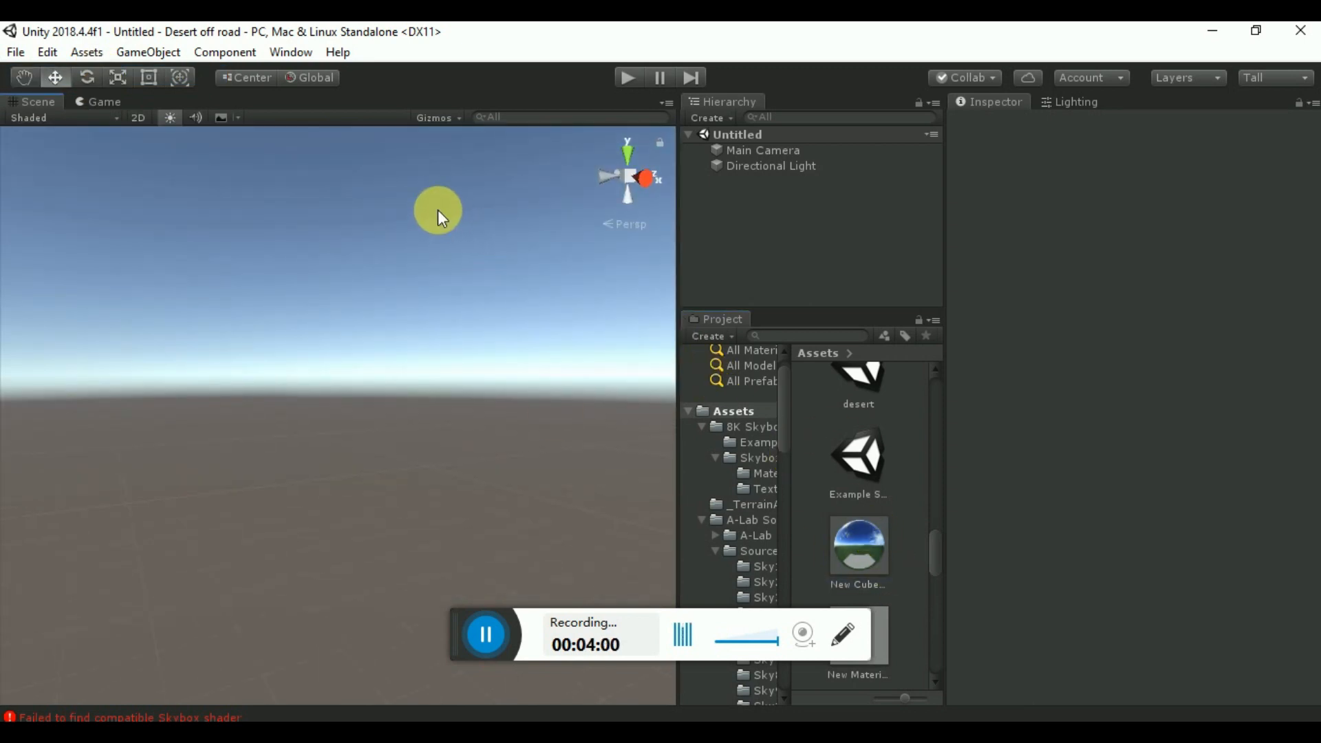
# Step: Assign the new cubemap to the Cubemap (HDR) slot of New Material, which uses the Skybox/Cubemap shader
pyautogui.scroll(-4, 832, 543)
pyautogui.scroll(2, 844, 511)
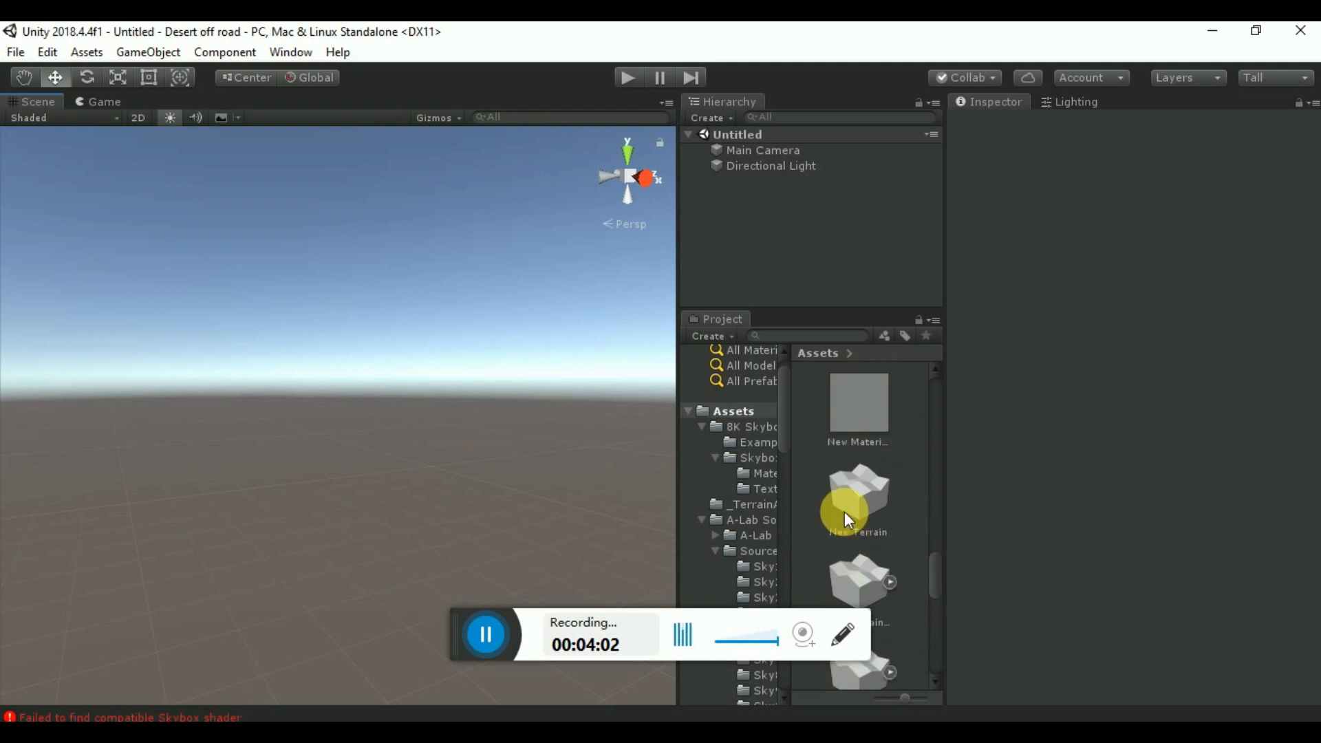
pyautogui.click(850, 484)
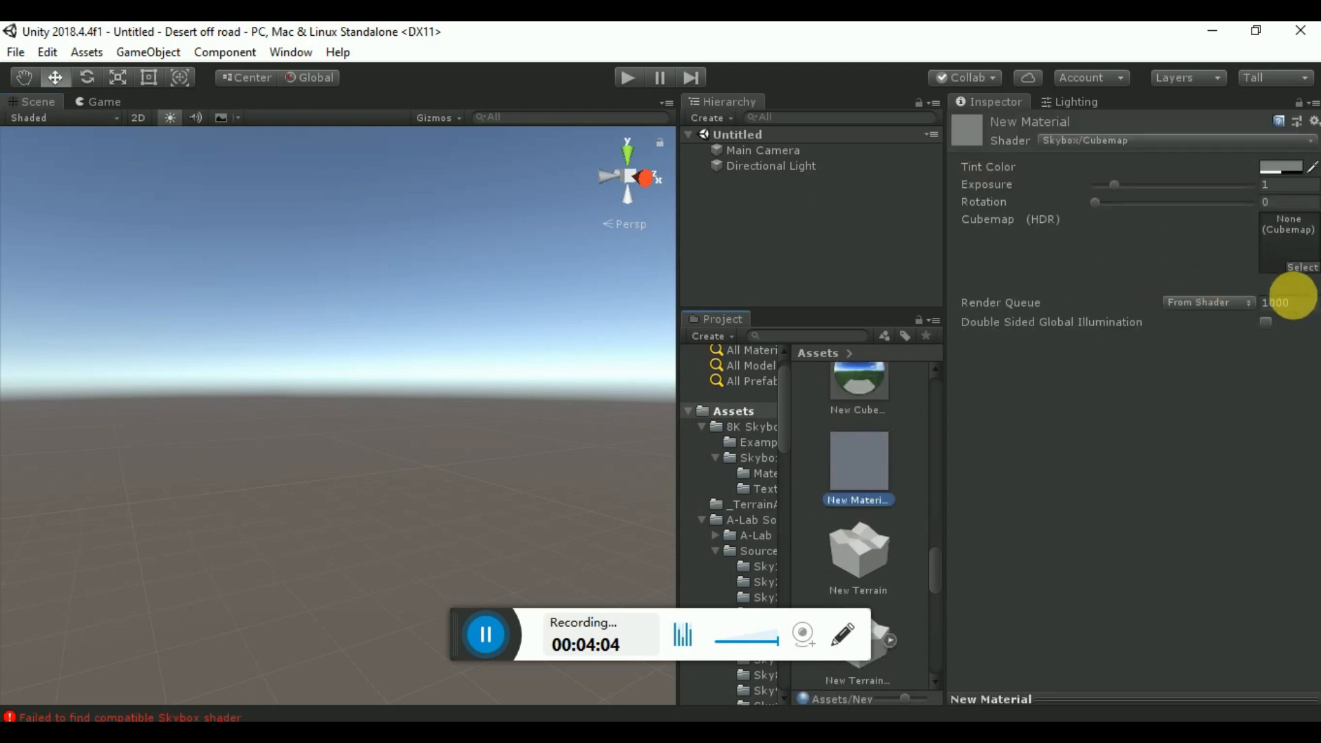
pyautogui.click(874, 386)
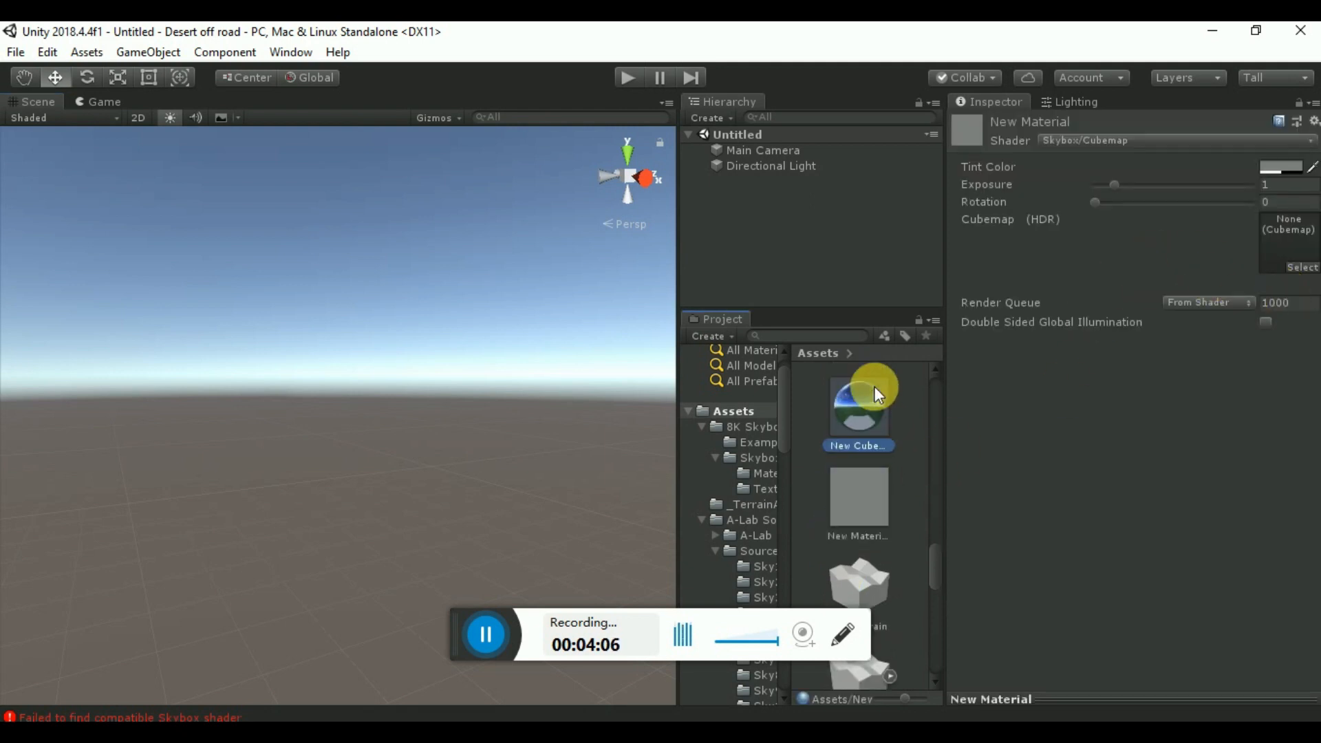
pyautogui.moveTo(874, 386); pyautogui.dragTo(1286, 252)
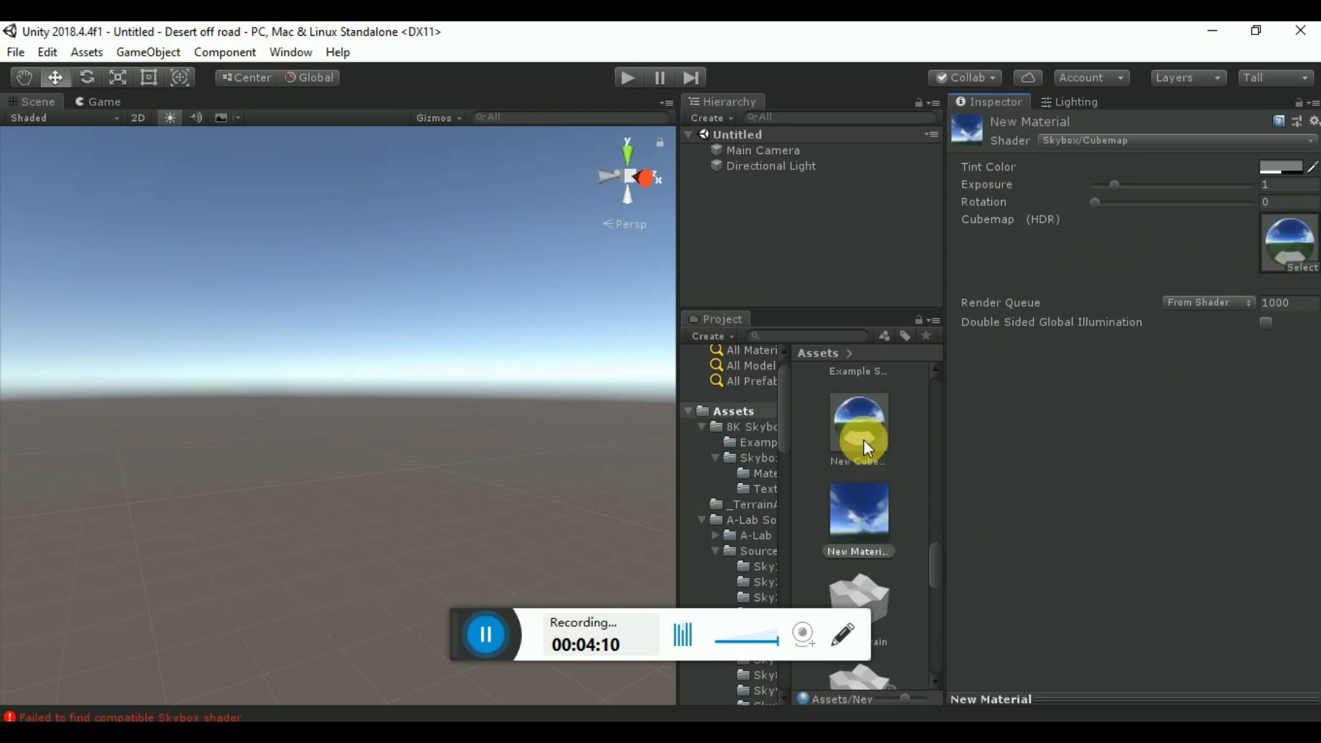
# Step: Apply New Material to the scene as its skybox and look around the surrounding sky
pyautogui.moveTo(878, 514); pyautogui.dragTo(690, 429)
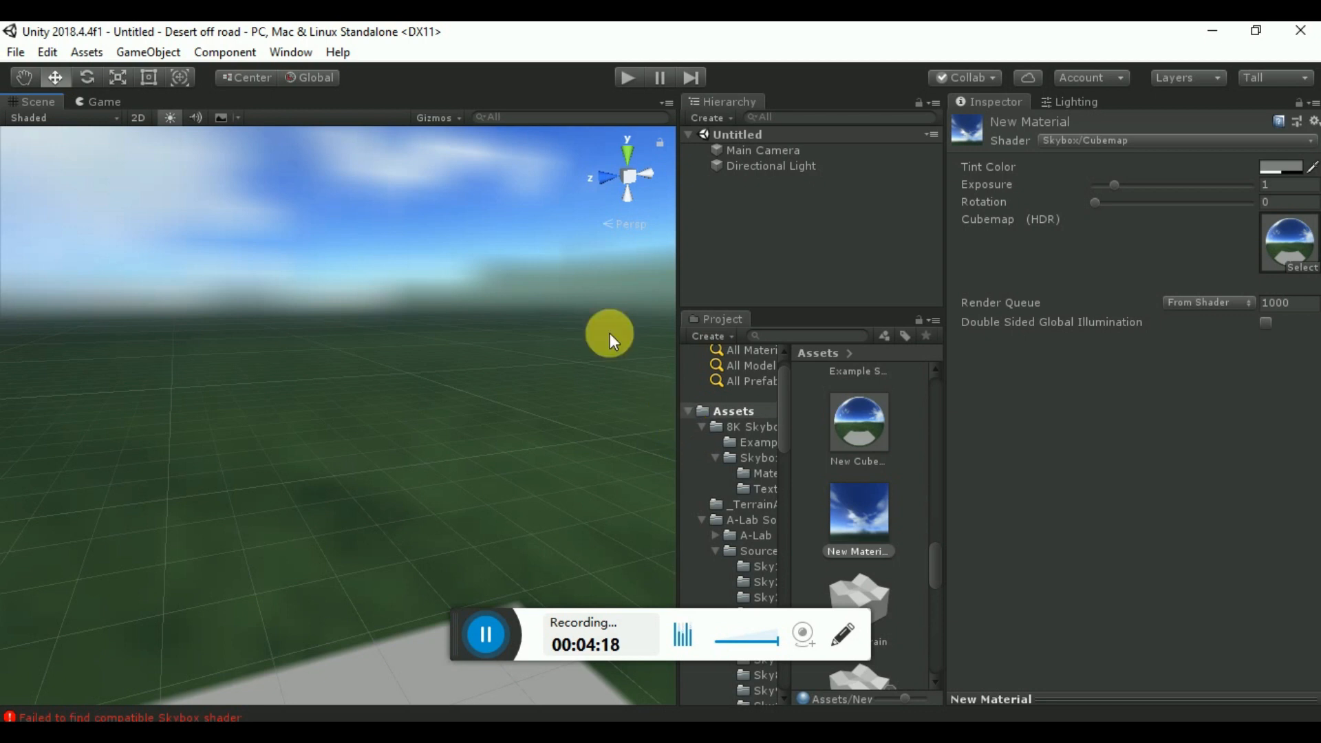
pyautogui.keyDown('alt'); pyautogui.moveTo(236, 546); pyautogui.dragTo(1207, 250); pyautogui.keyUp('alt')
pyautogui.keyDown('alt'); pyautogui.moveTo(1055, 212); pyautogui.dragTo(525, 236); pyautogui.keyUp('alt')
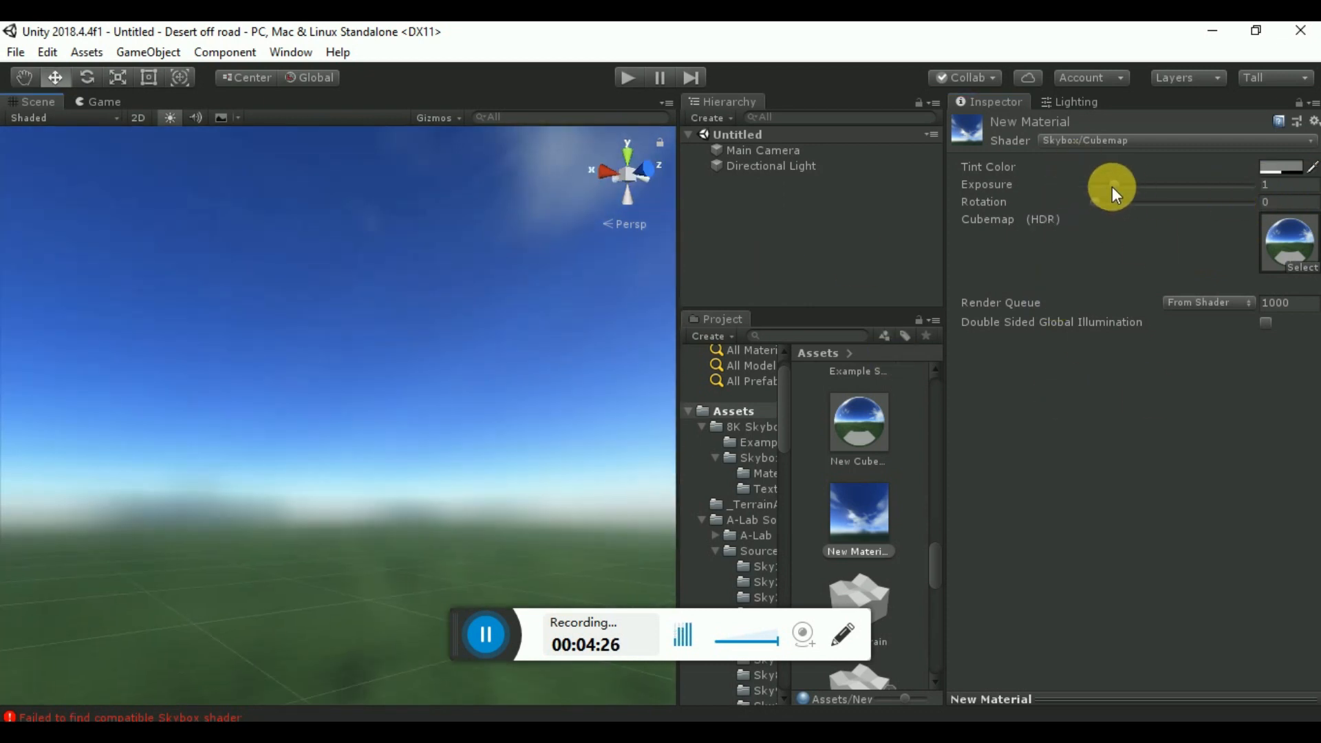
# Step: Set the skybox material's Exposure to 0.9 and Rotation to 207, and locate its assigned cubemap among the assets
pyautogui.moveTo(1112, 186)
pyautogui.mouseDown()
pyautogui.moveTo(1128, 189)
pyautogui.moveTo(1110, 190)
pyautogui.mouseUp()
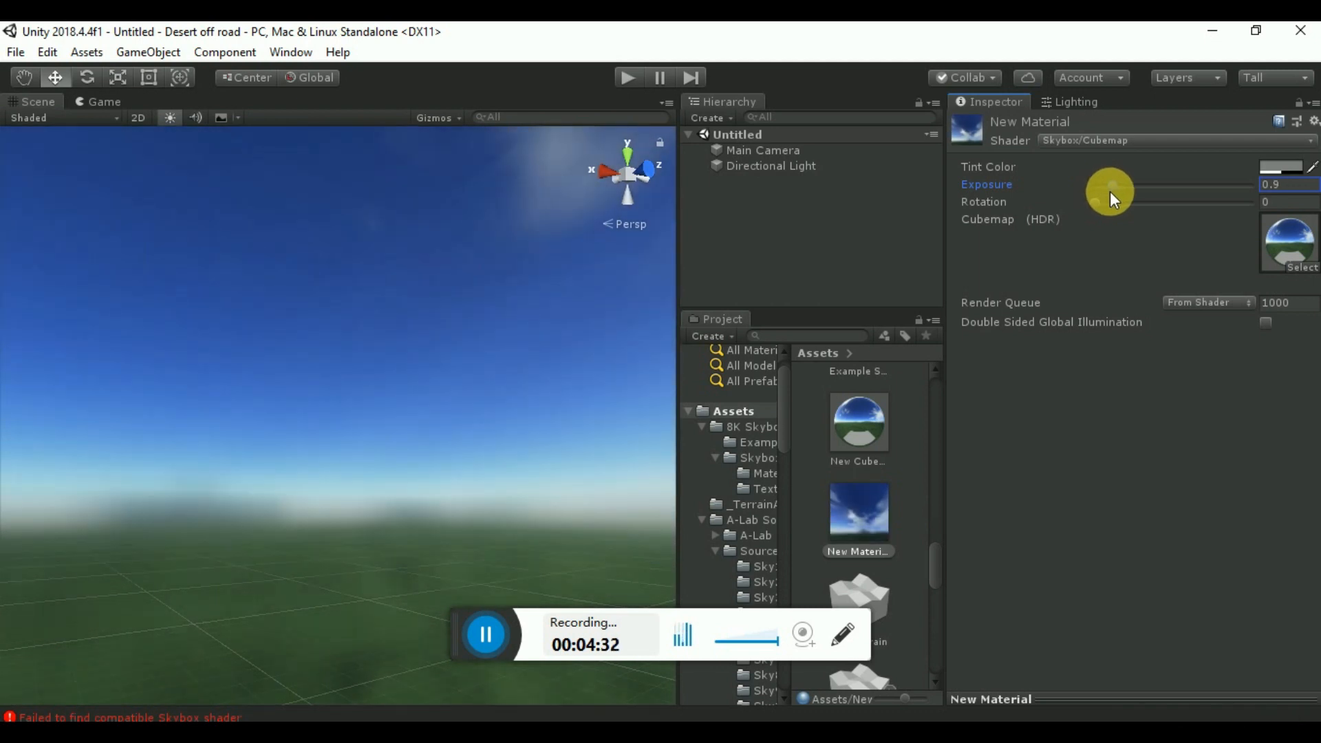
pyautogui.moveTo(1097, 203); pyautogui.dragTo(1186, 201)
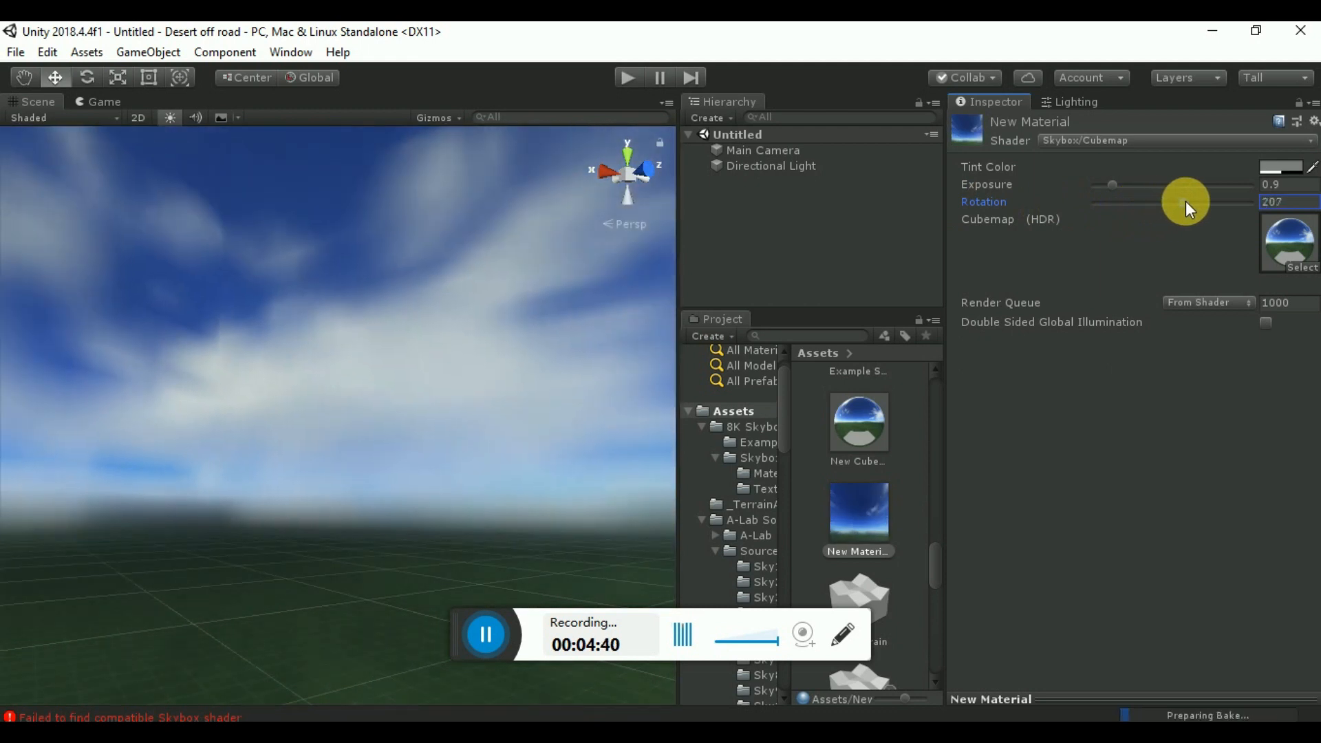
pyautogui.click(1288, 238)
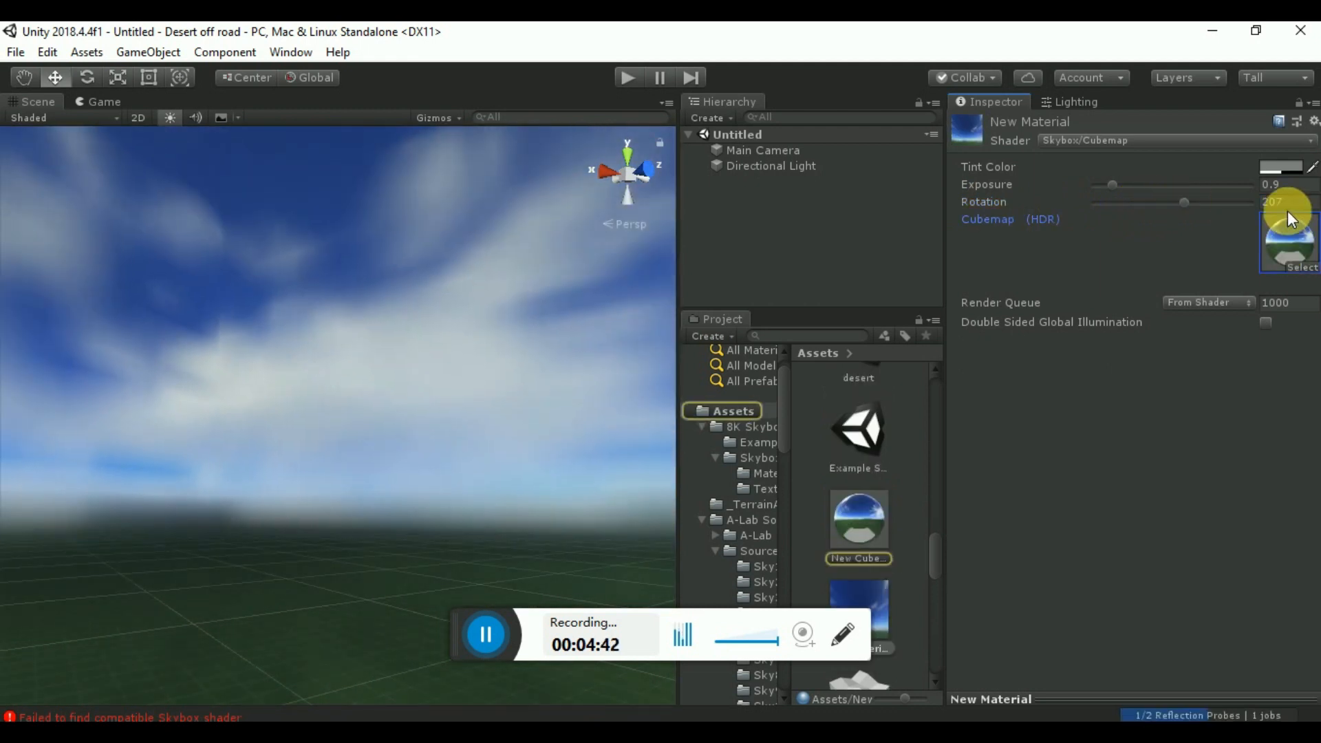
# Step: Set the skybox material's Tint Color to a light grey and inspect the brightened sky and ground
pyautogui.click(1279, 167)
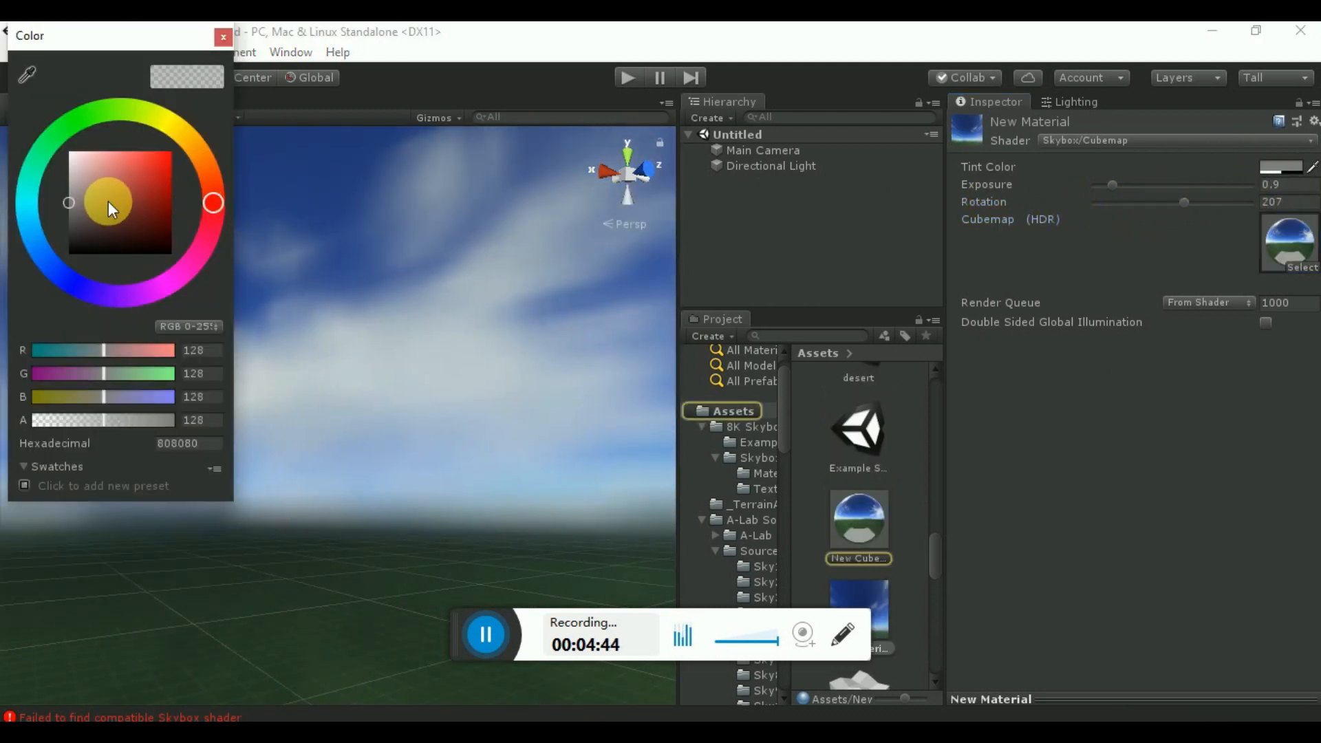
pyautogui.moveTo(109, 201); pyautogui.dragTo(61, 126)
pyautogui.click(393, 379)
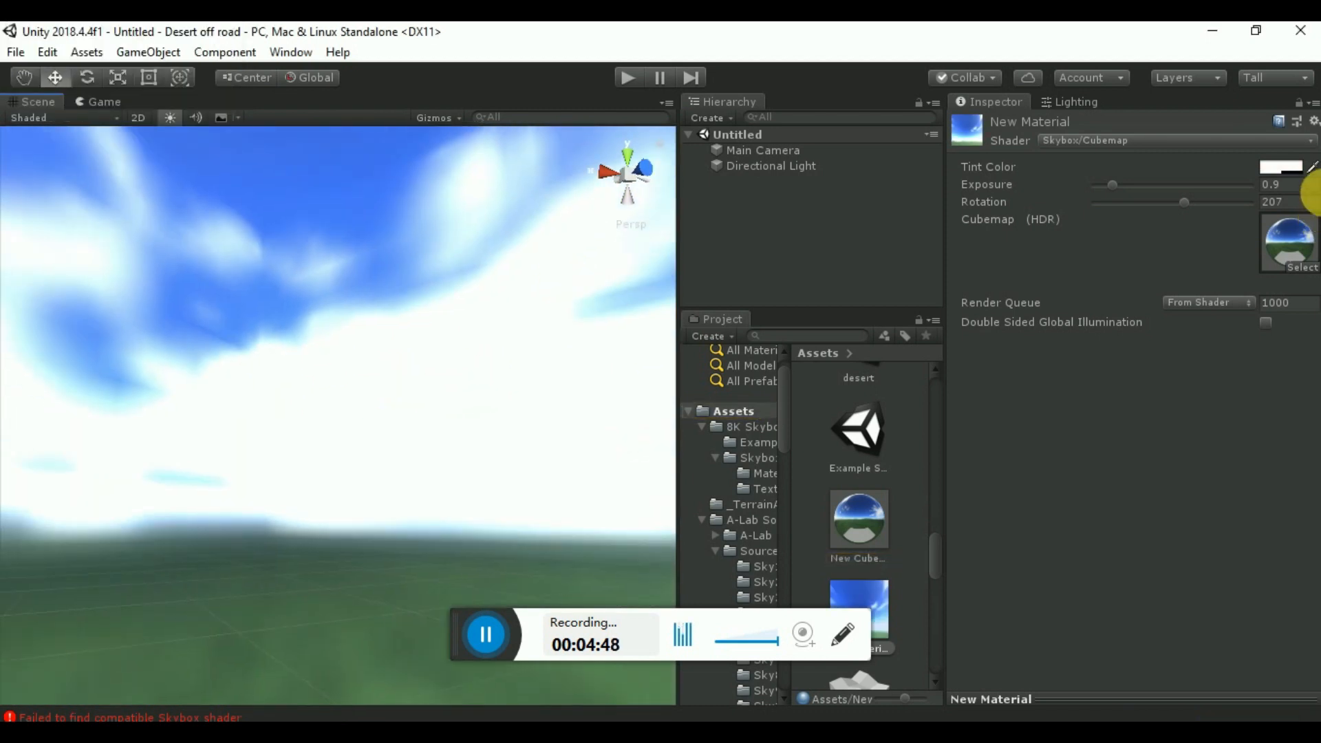
pyautogui.click(1274, 171)
pyautogui.click(86, 184)
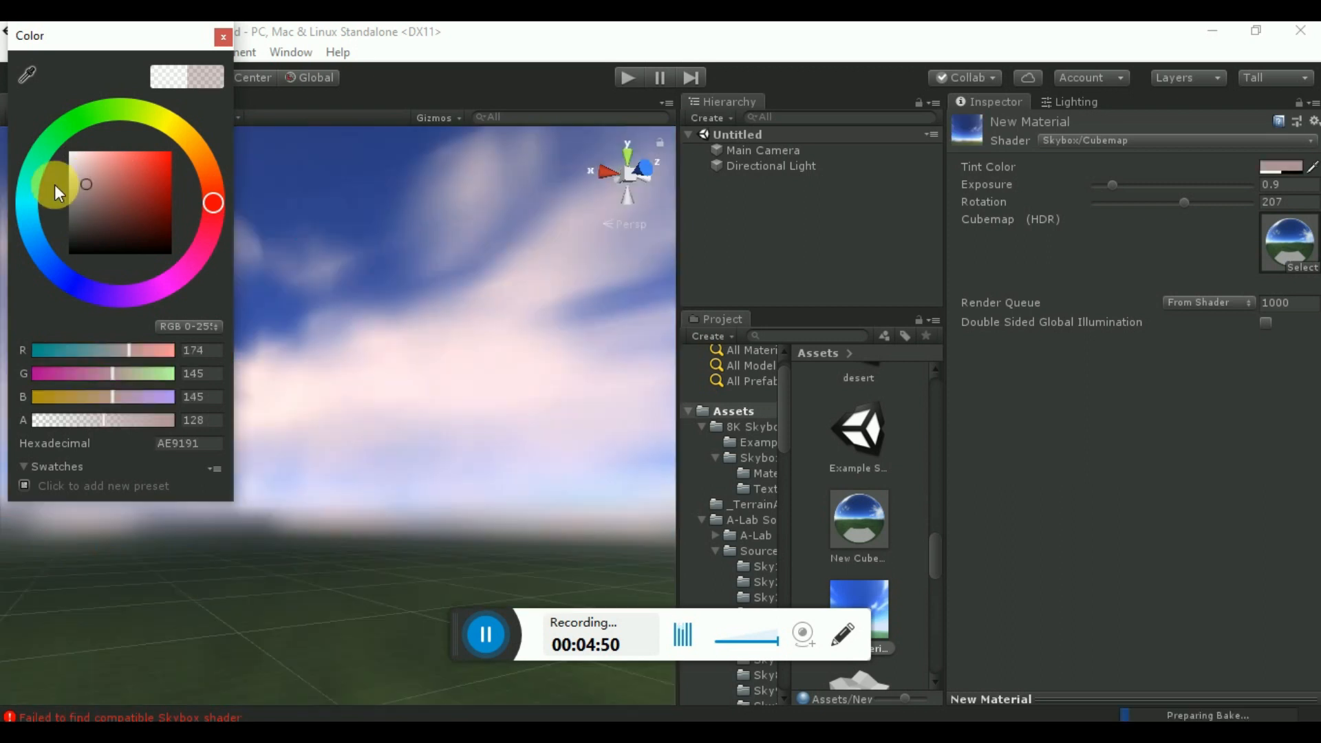
pyautogui.moveTo(55, 184); pyautogui.dragTo(59, 170)
pyautogui.click(221, 41)
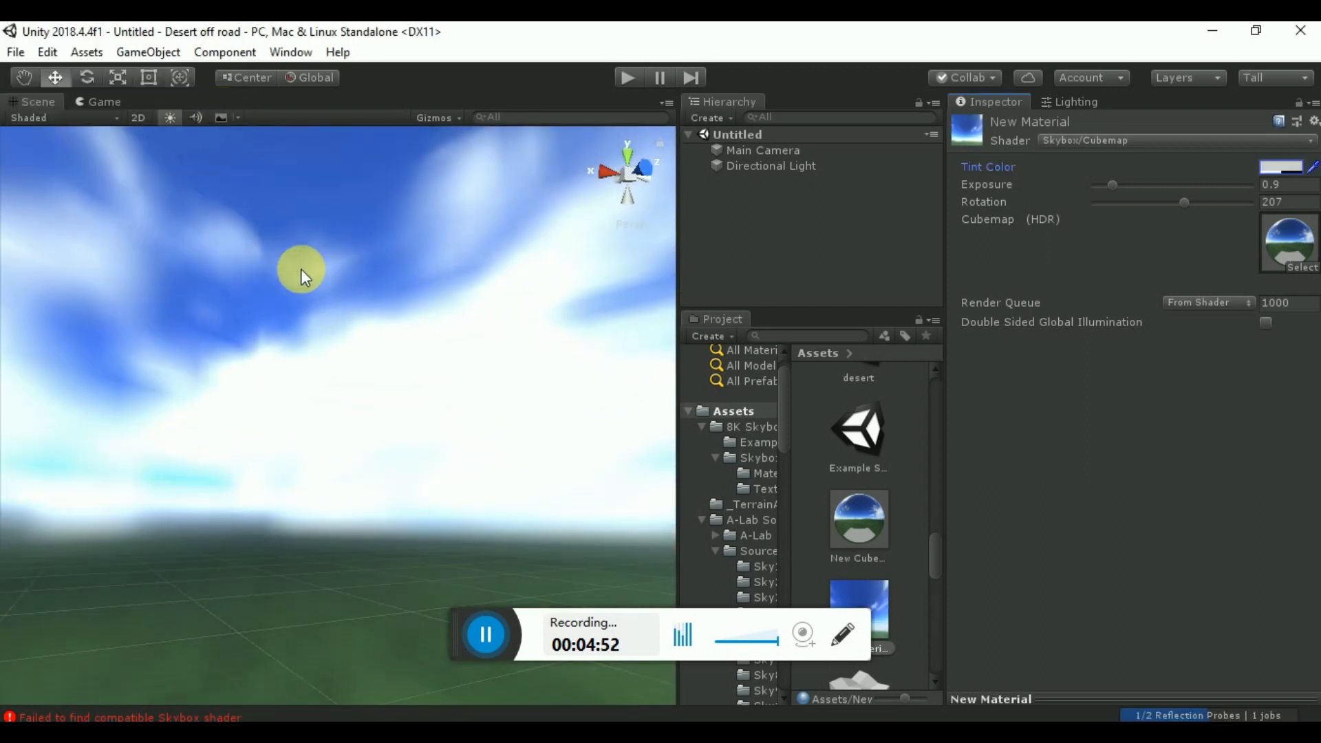
pyautogui.moveTo(324, 271); pyautogui.dragTo(172, 628, button='right')
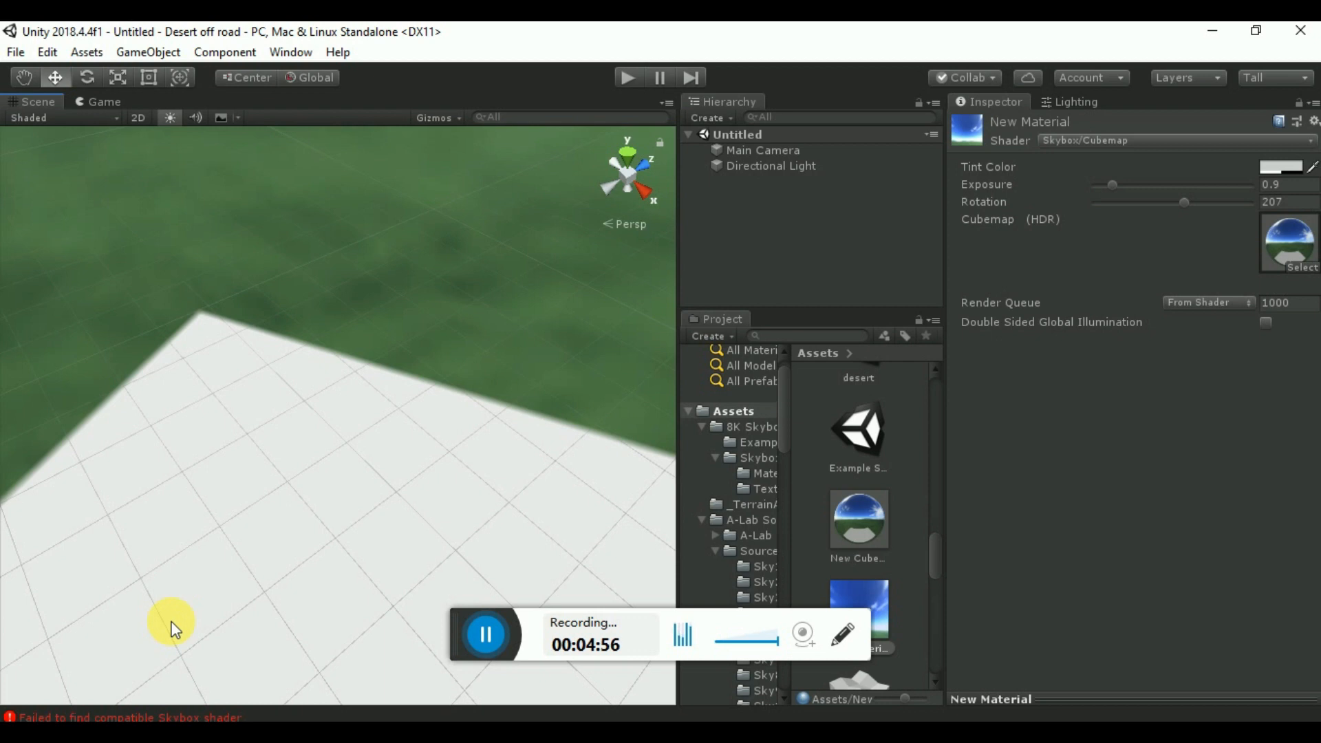
# Step: Change New Material's shader to Skybox/Horizon With Sun Skybox
pyautogui.click(1113, 142)
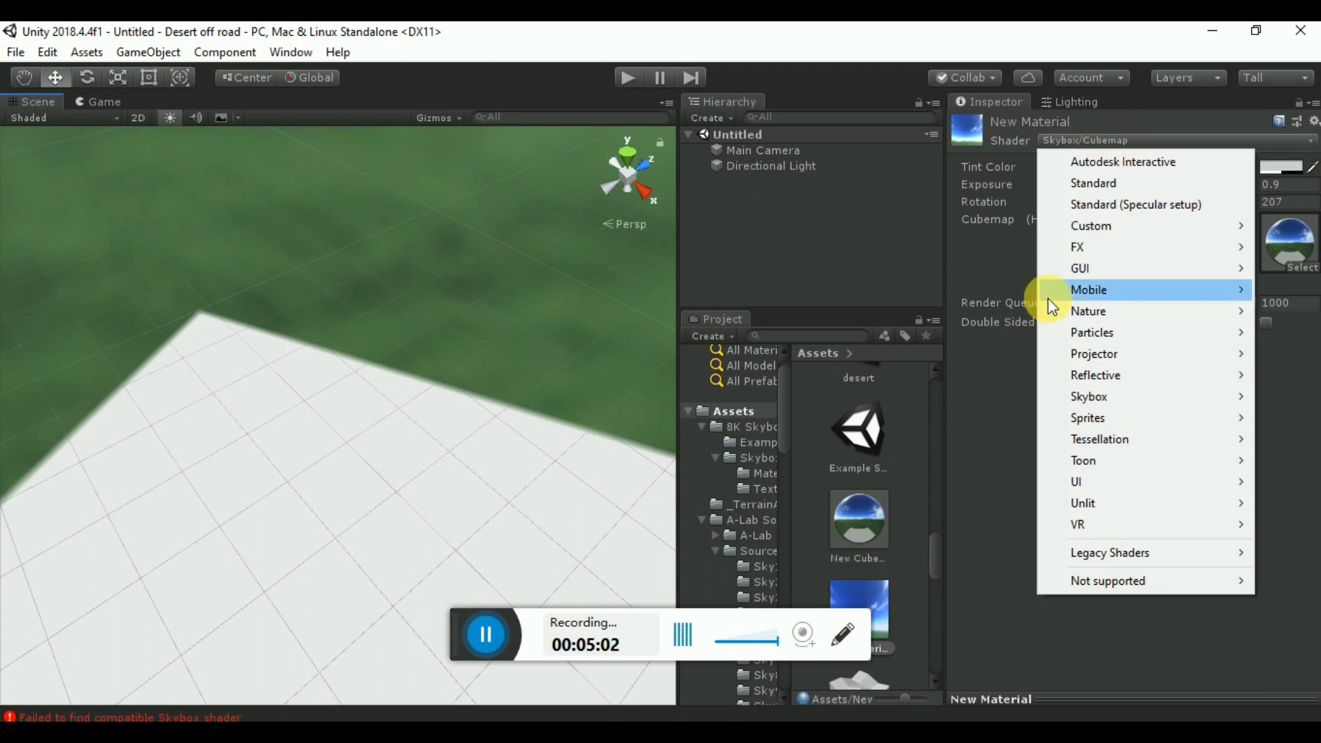
pyautogui.moveTo(1103, 404)
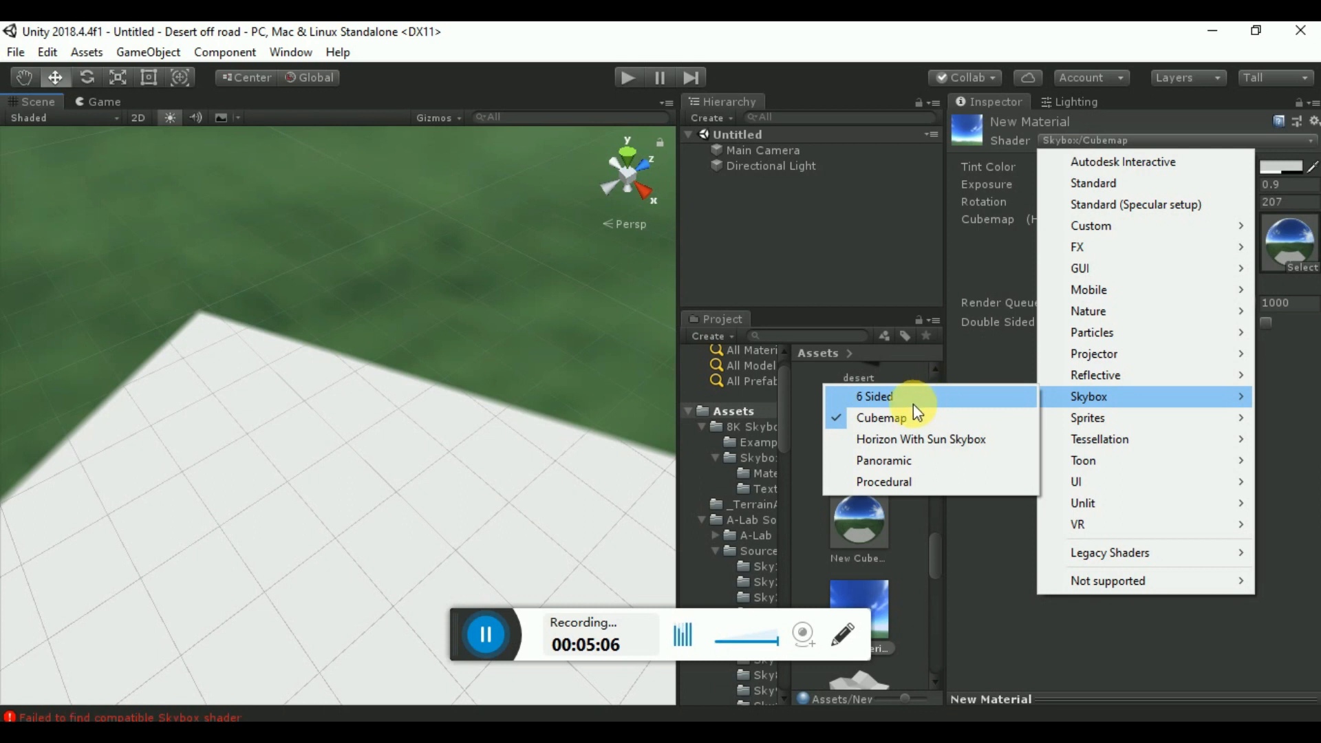
pyautogui.click(970, 437)
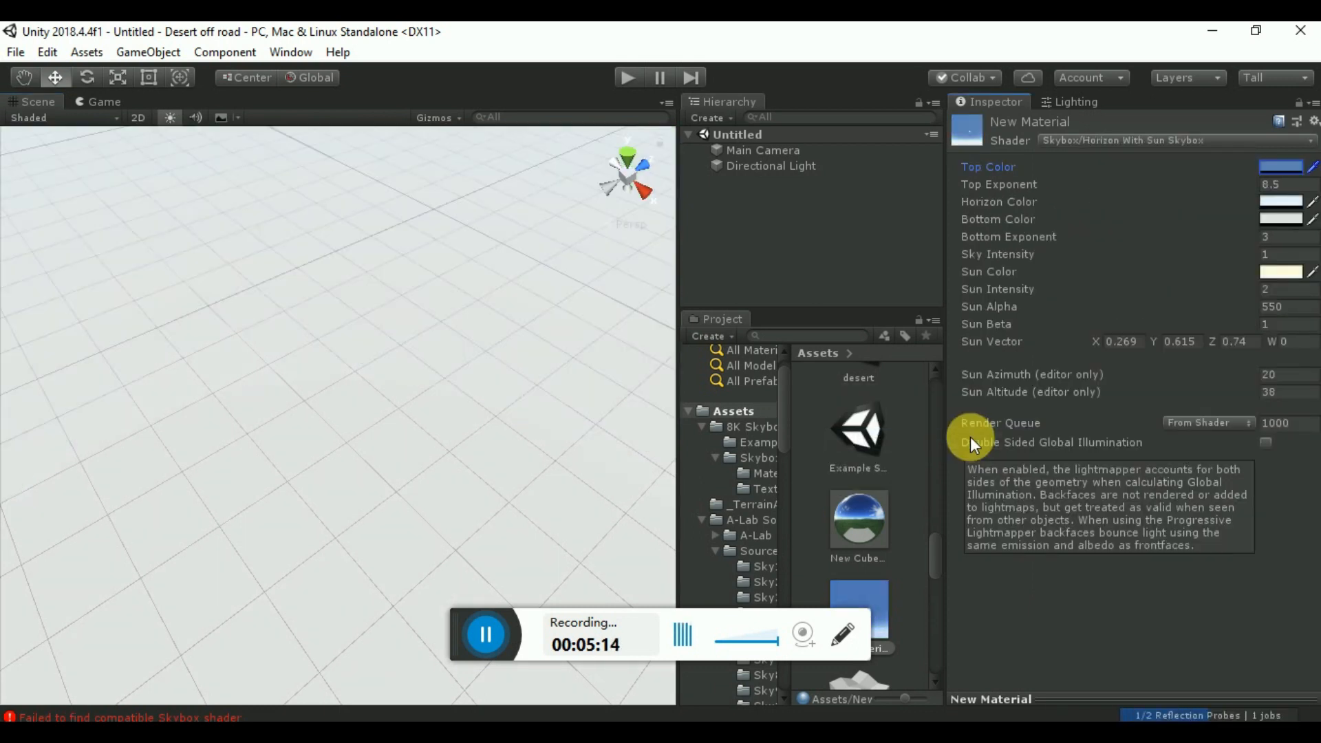
# Step: Change New Material's shader to Skybox/Panoramic and view the textures available for its Spherical (HDR) slot without choosing one
pyautogui.click(1085, 141)
pyautogui.moveTo(1072, 382)
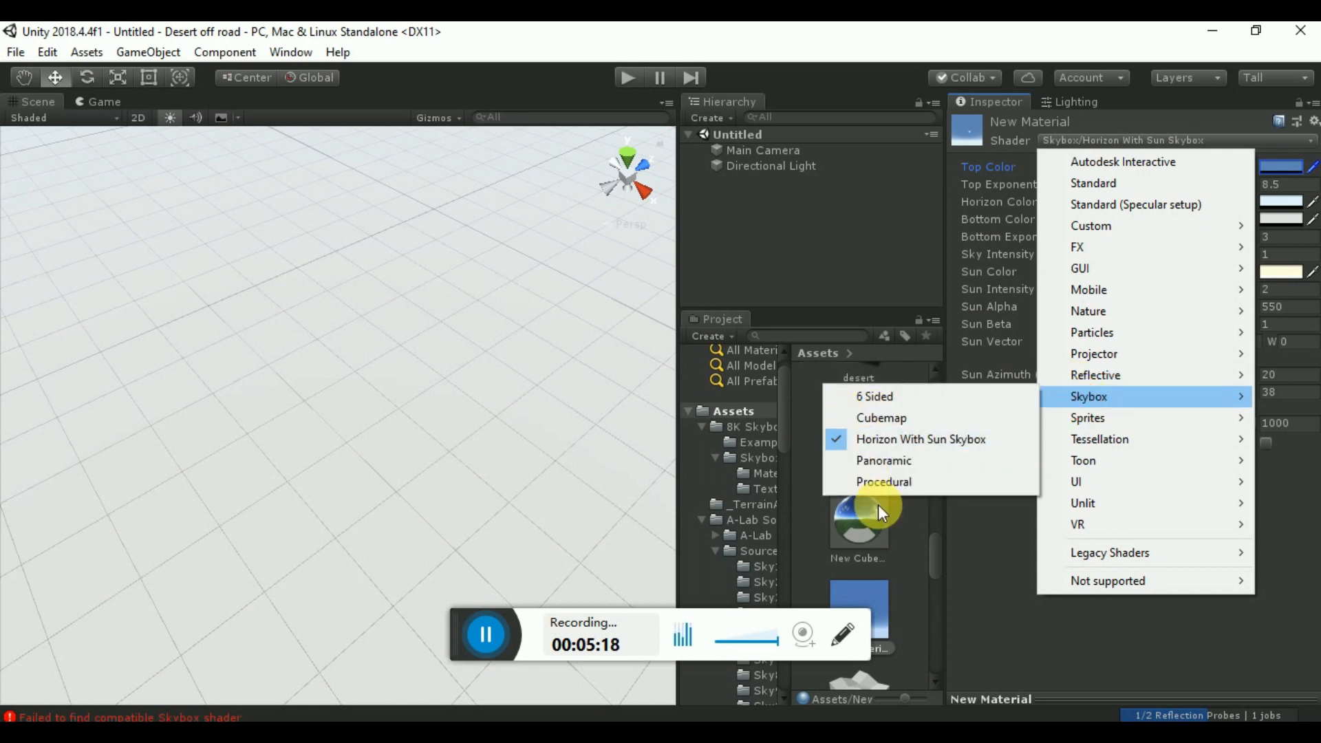
pyautogui.click(943, 459)
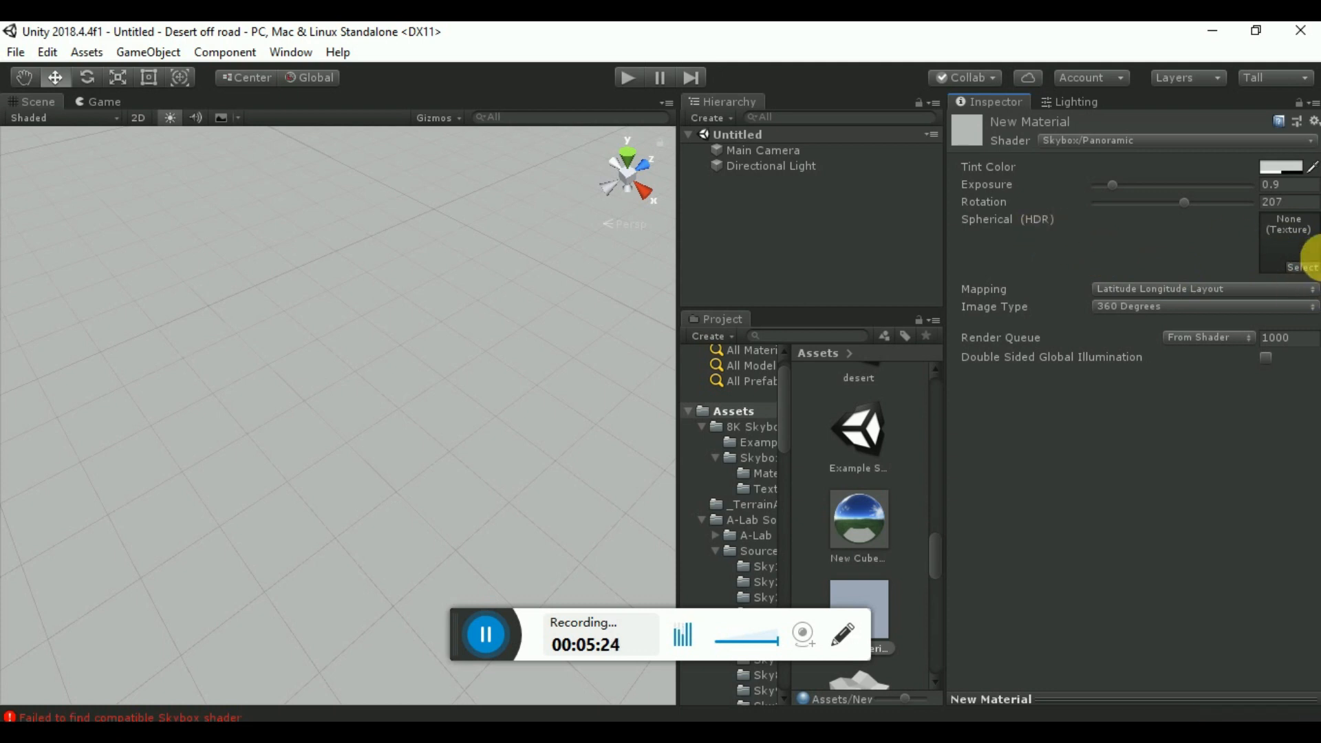
pyautogui.click(1311, 260)
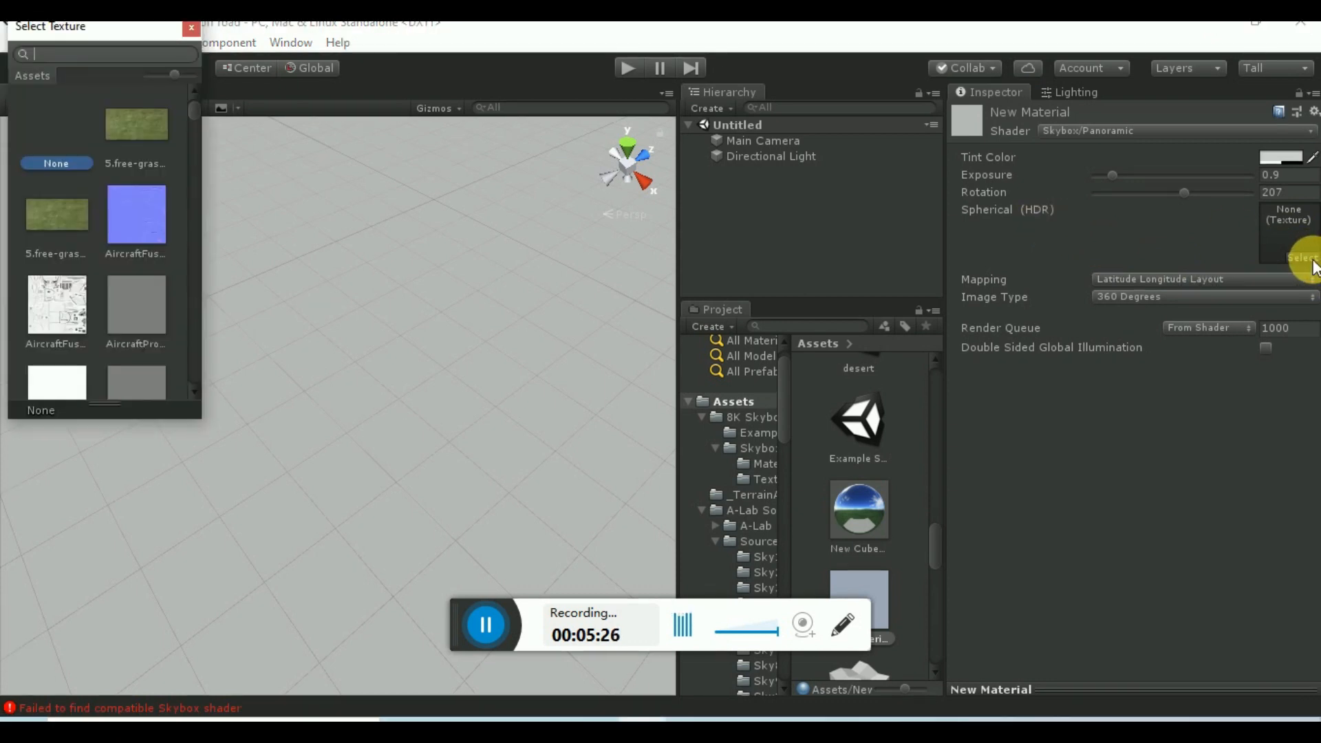
pyautogui.click(191, 27)
# Step: Add a 3D sphere to the scene and try to apply the new cubemap to it
pyautogui.rightClick(773, 201)
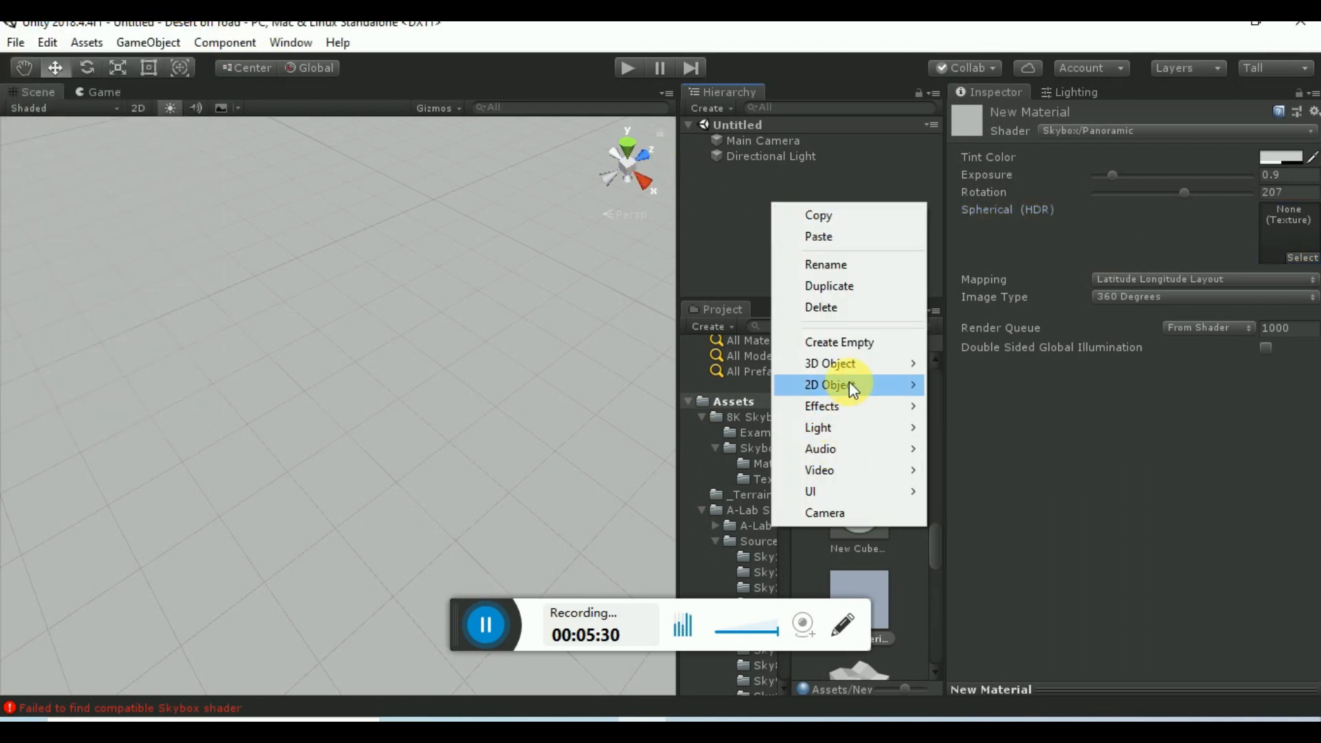
pyautogui.moveTo(854, 375)
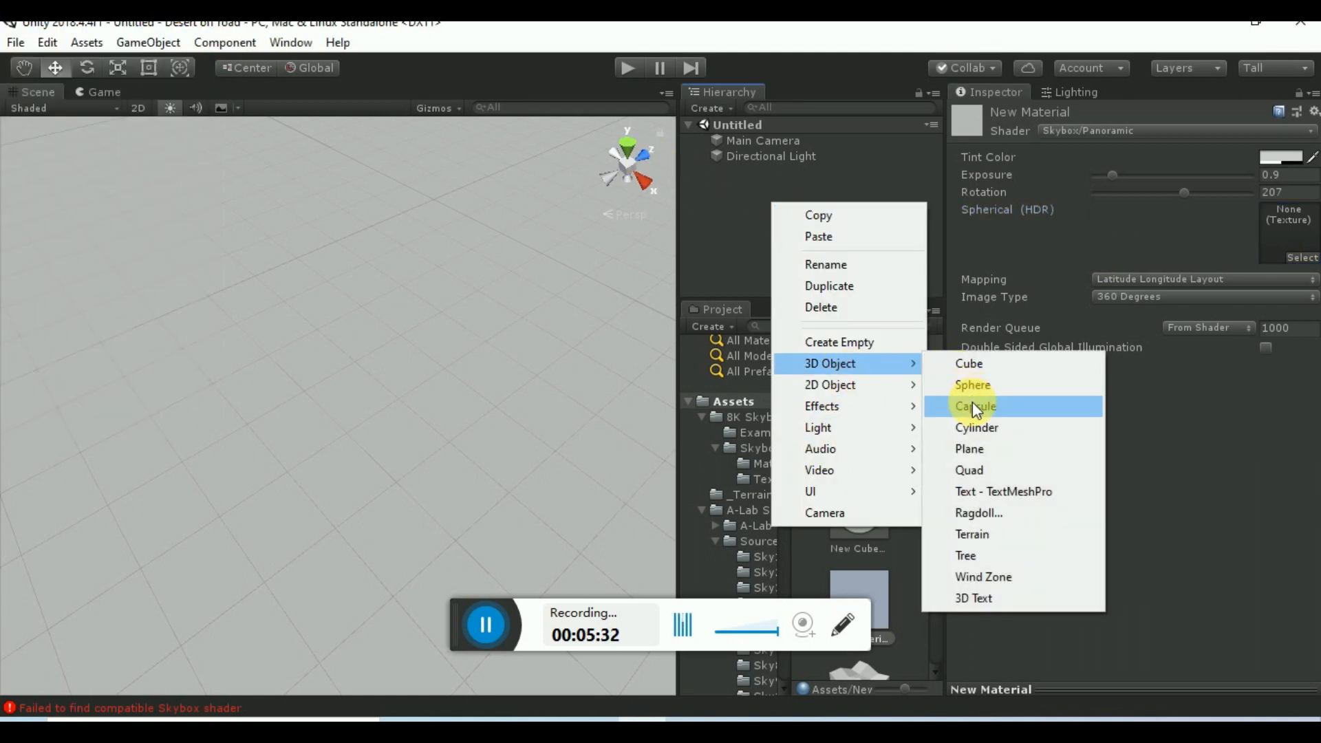
pyautogui.click(985, 393)
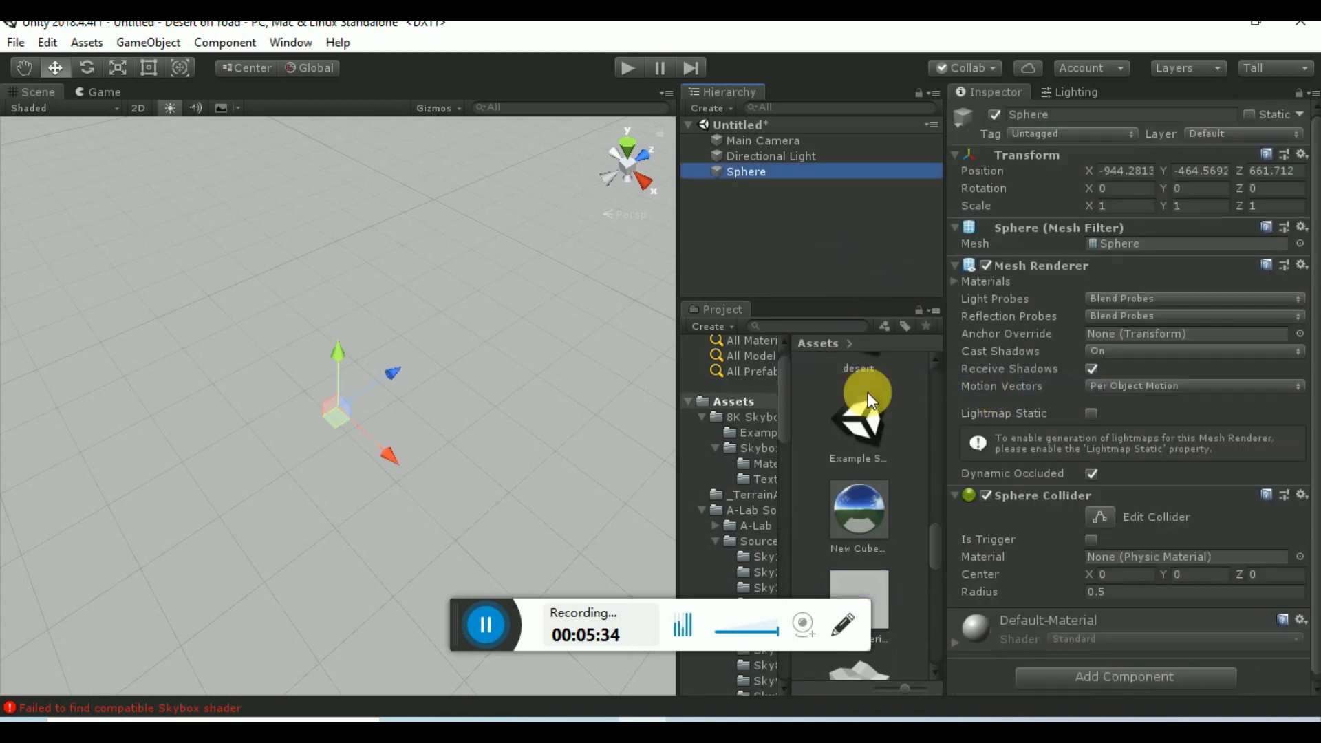
pyautogui.moveTo(863, 500); pyautogui.dragTo(403, 304)
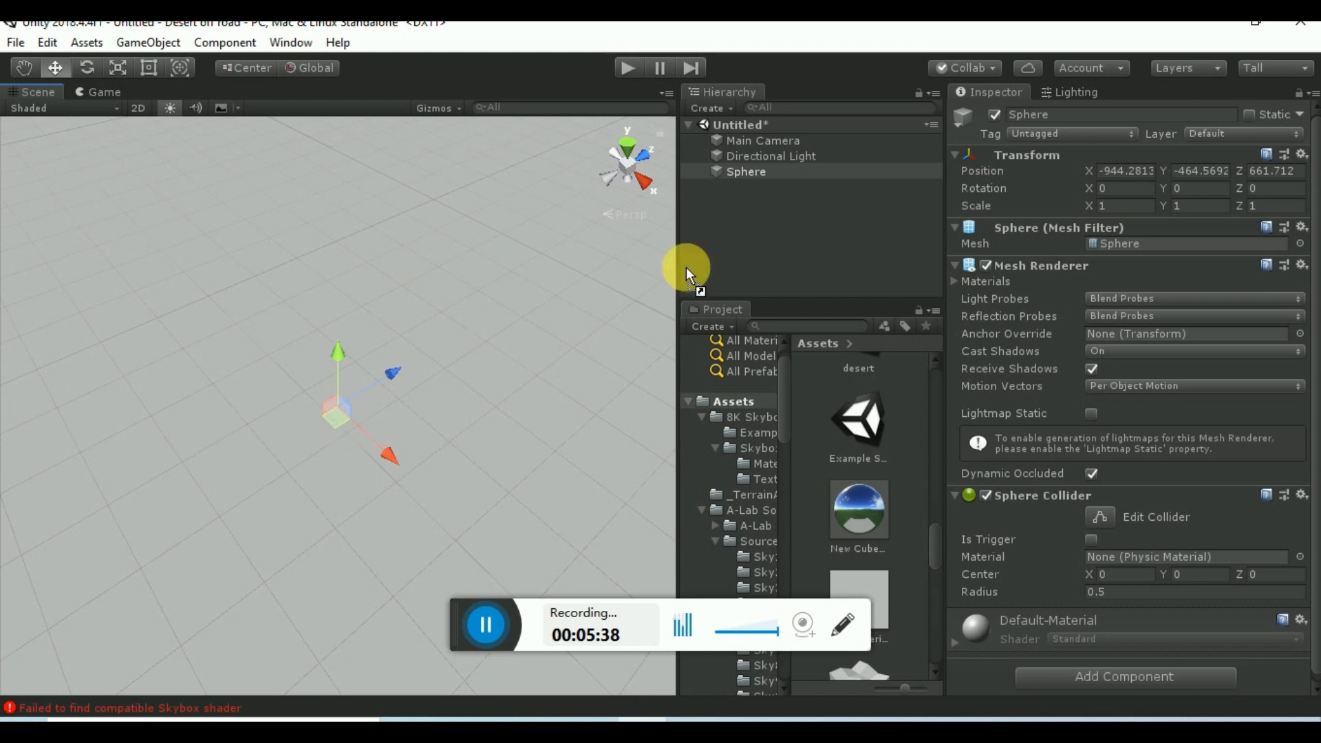
pyautogui.moveTo(686, 267); pyautogui.dragTo(1029, 651)
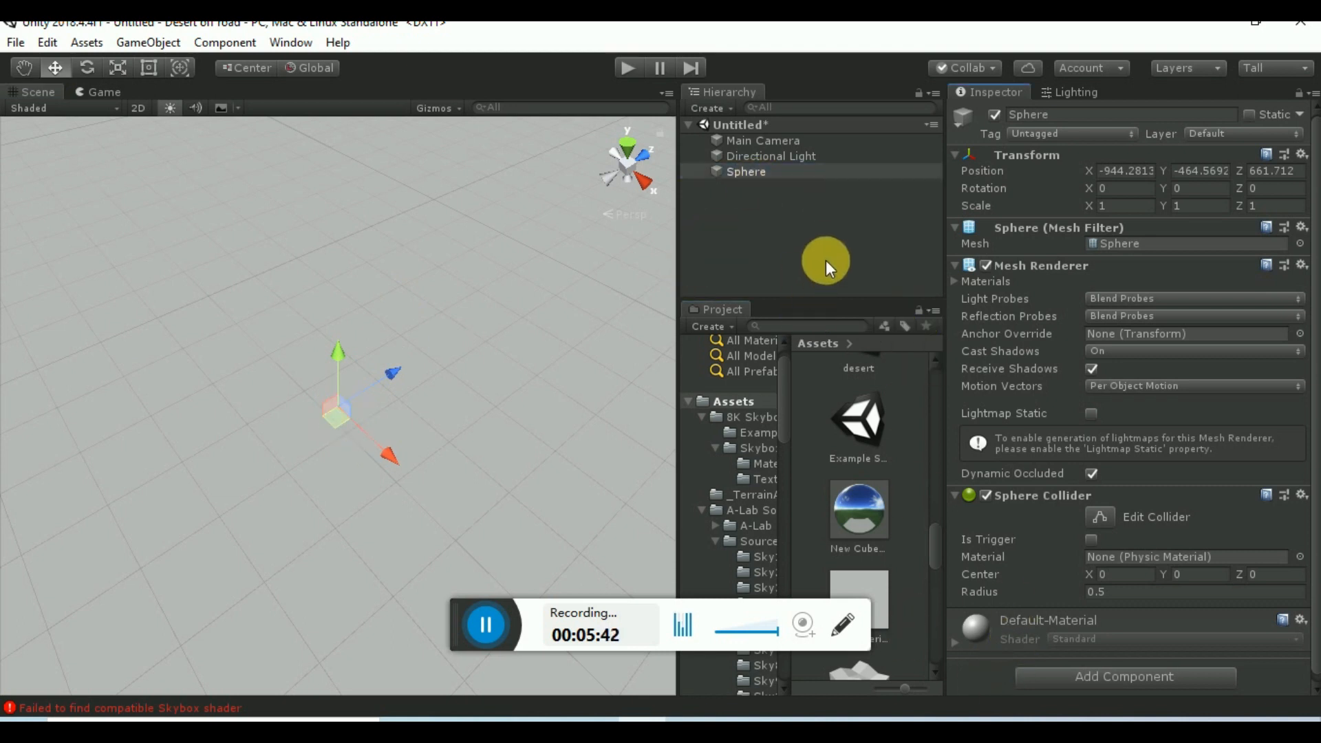
# Step: Undo the sphere's creation and New Material's switch to the Panoramic shader
pyautogui.scroll(-3, 889, 509)
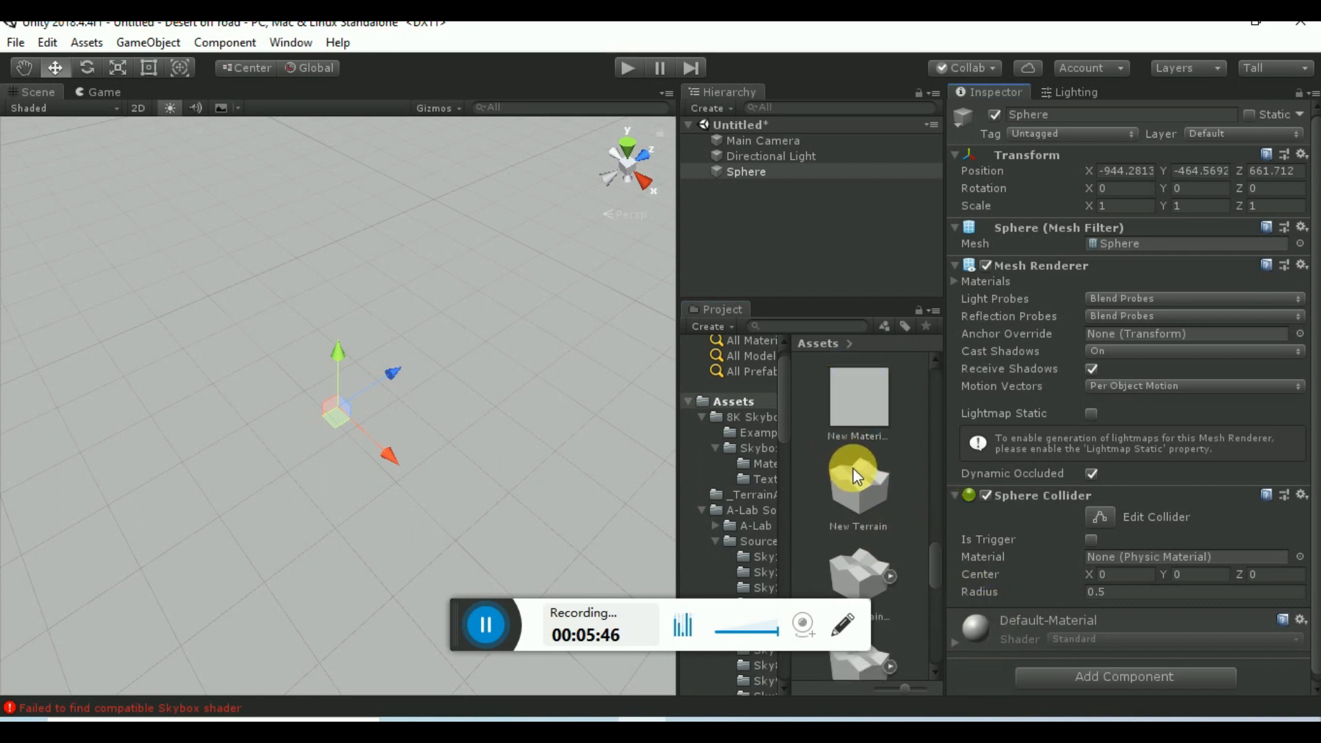
pyautogui.hotkey('ctrl', 'z')
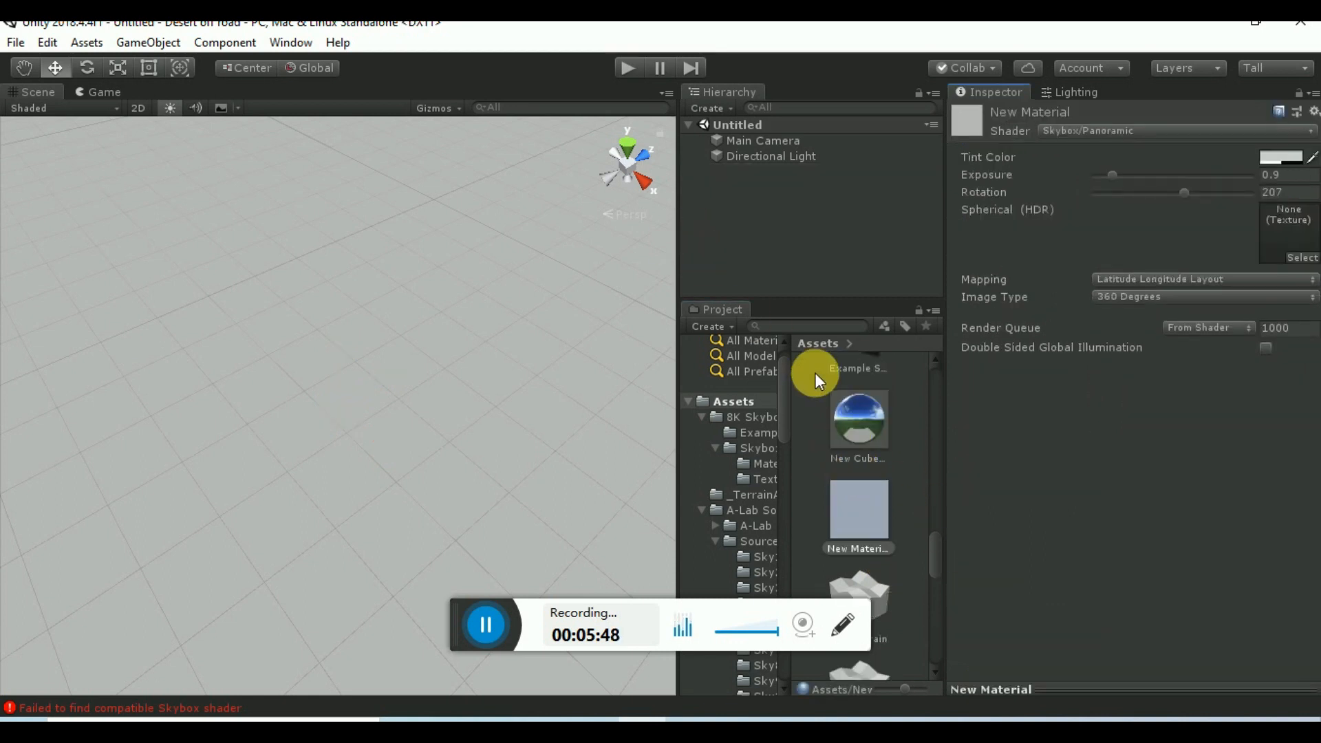
pyautogui.hotkey('ctrl', 'z')
pyautogui.hotkey('ctrl', 'z')
# Step: Add a 3D sphere to the scene without parenting it to another object
pyautogui.rightClick(794, 227)
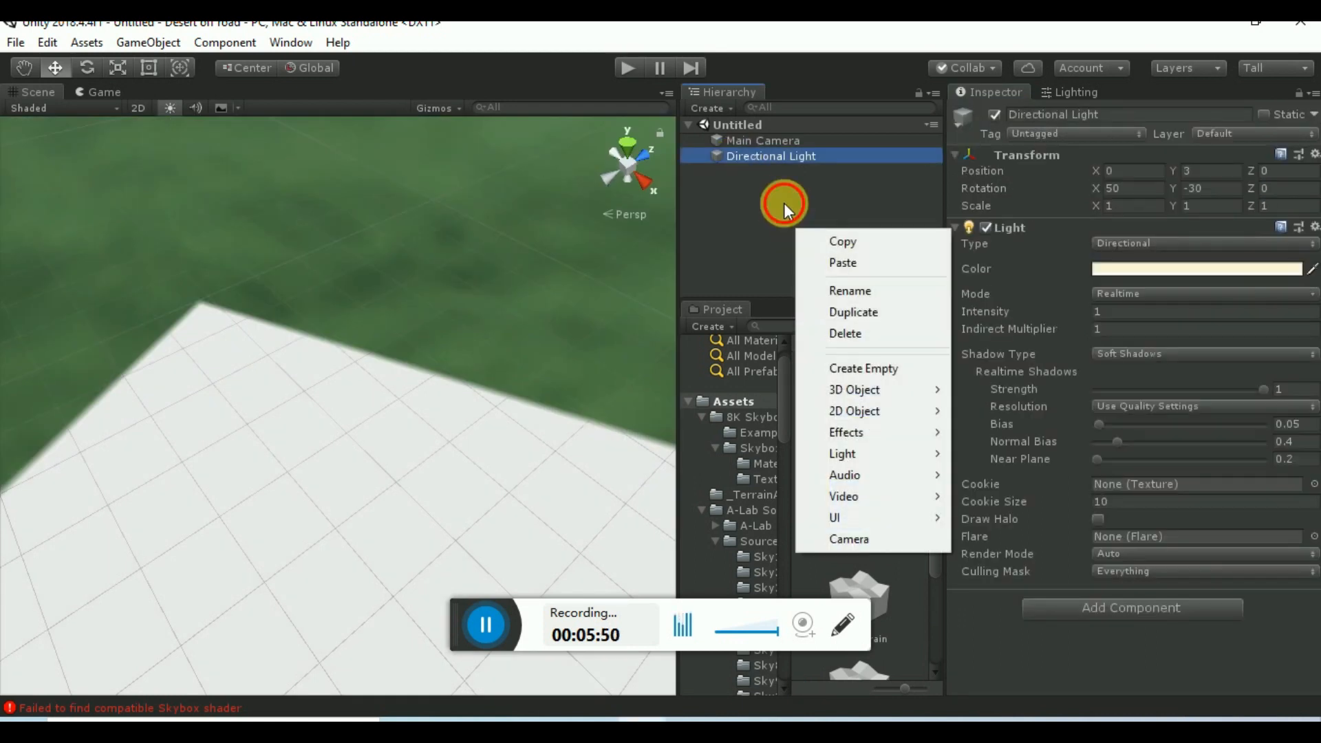
pyautogui.rightClick(771, 224)
pyautogui.moveTo(855, 377)
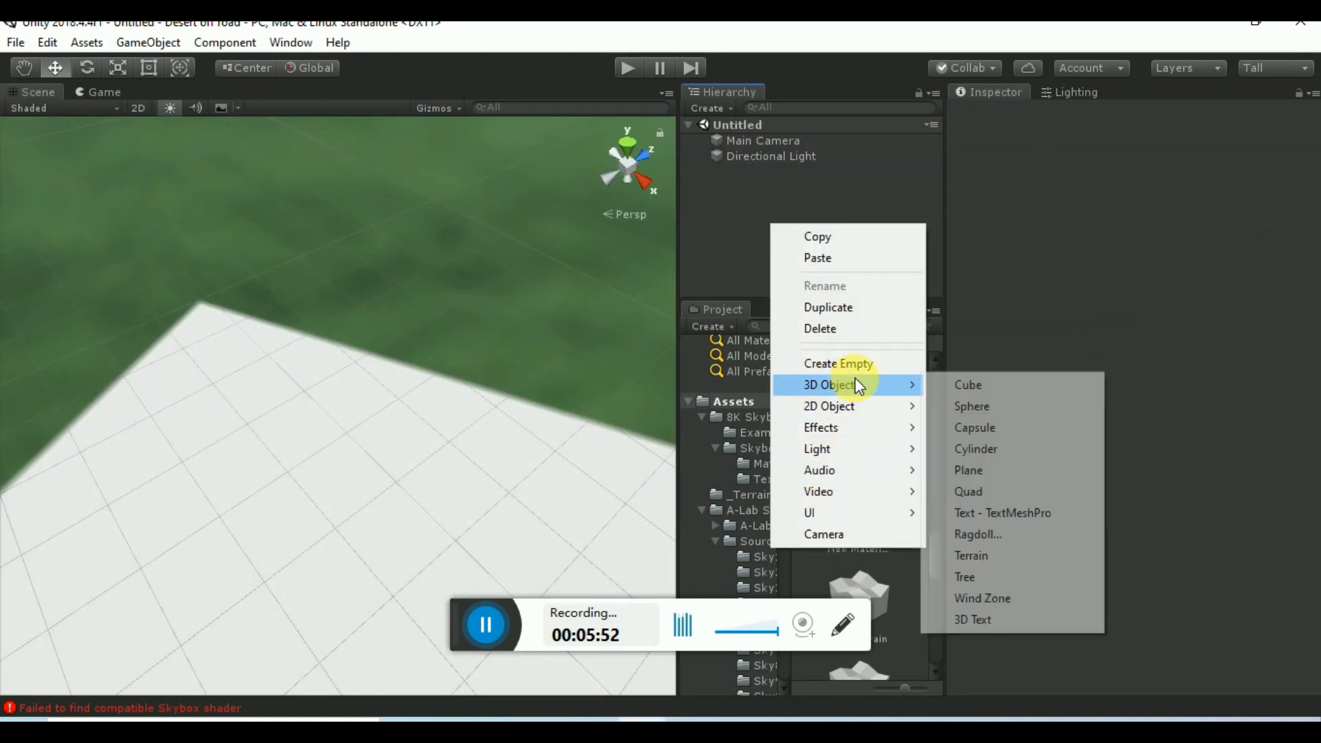
pyautogui.click(1005, 407)
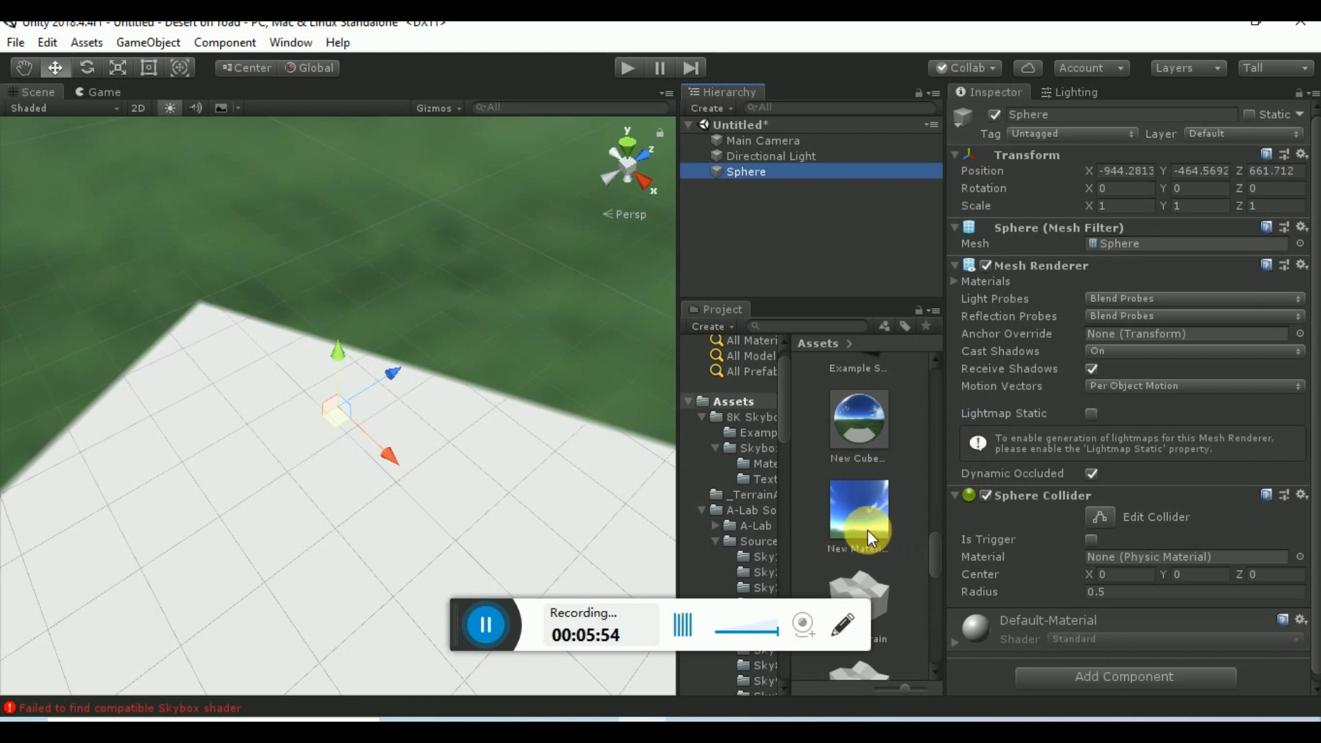
# Step: Try to apply the cubemap skybox material, New Material, to the sphere in the scene
pyautogui.moveTo(868, 530); pyautogui.dragTo(910, 311)
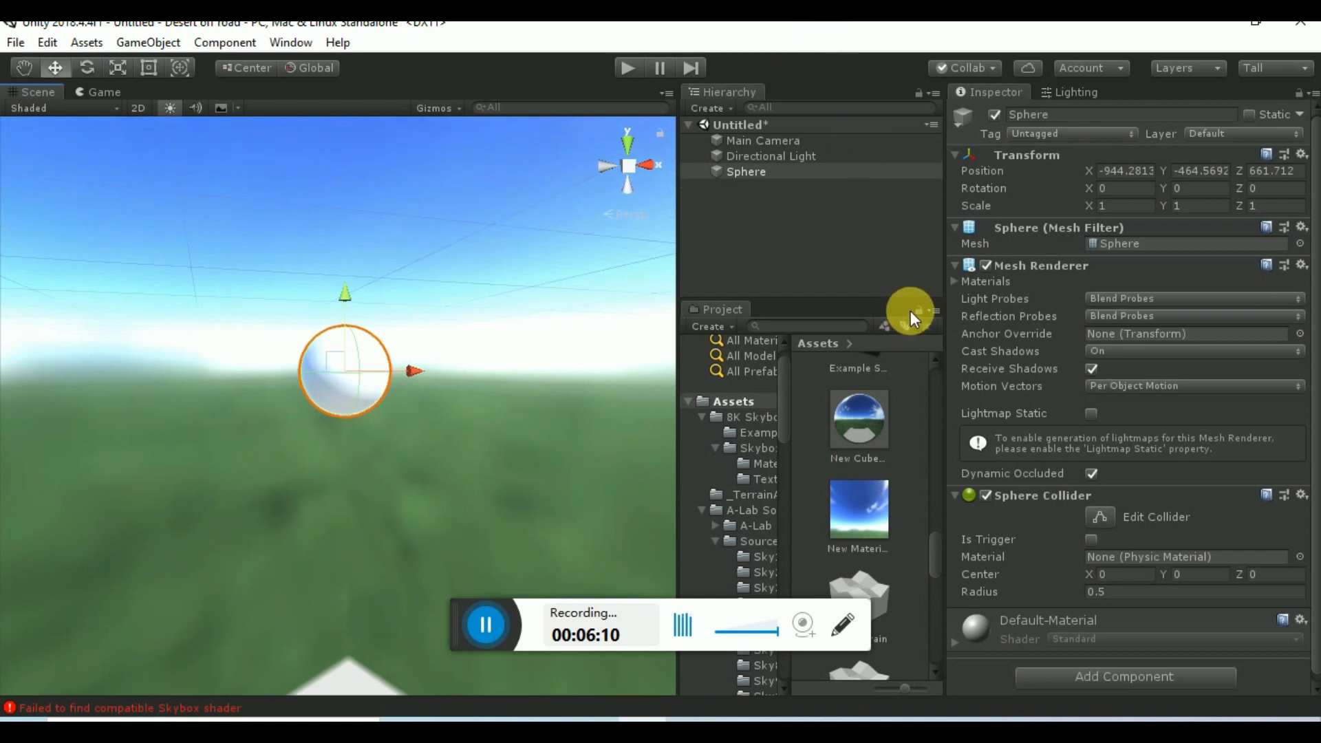
pyautogui.moveTo(853, 493); pyautogui.dragTo(345, 366)
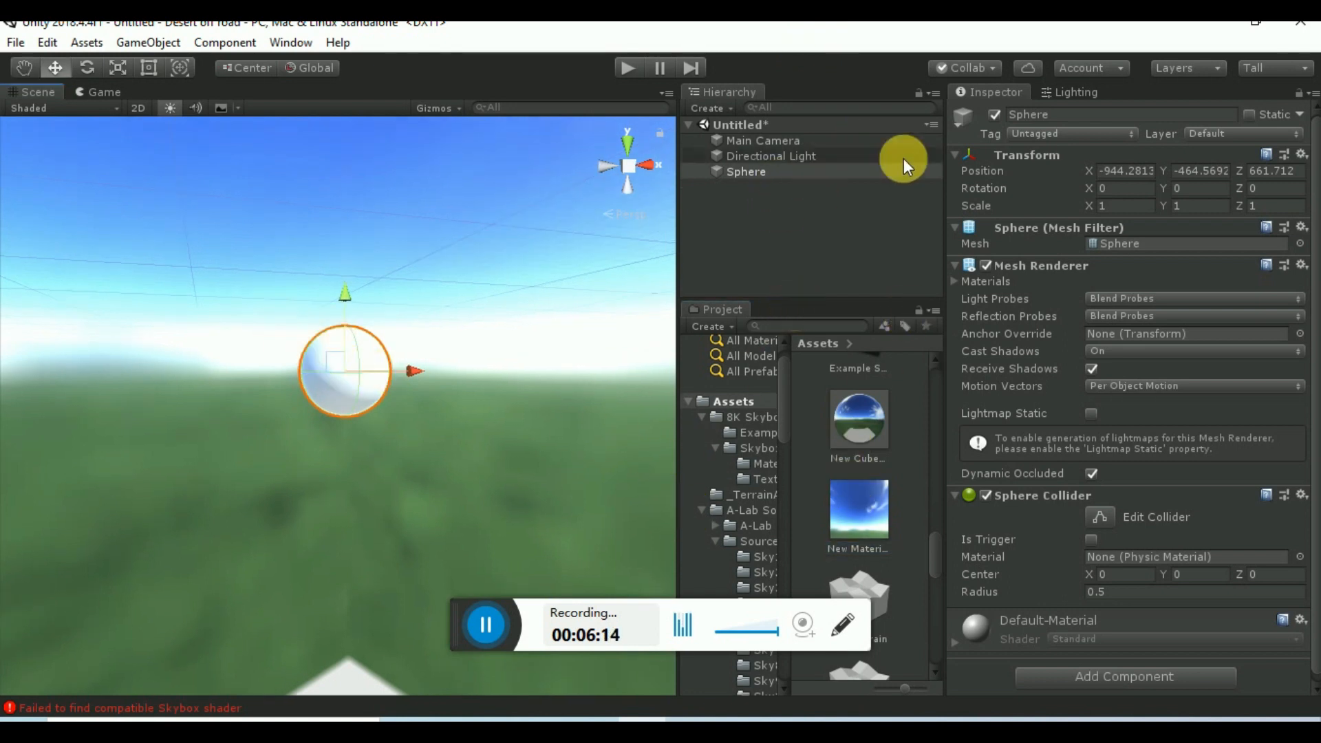
pyautogui.click(811, 168)
pyautogui.click(785, 153)
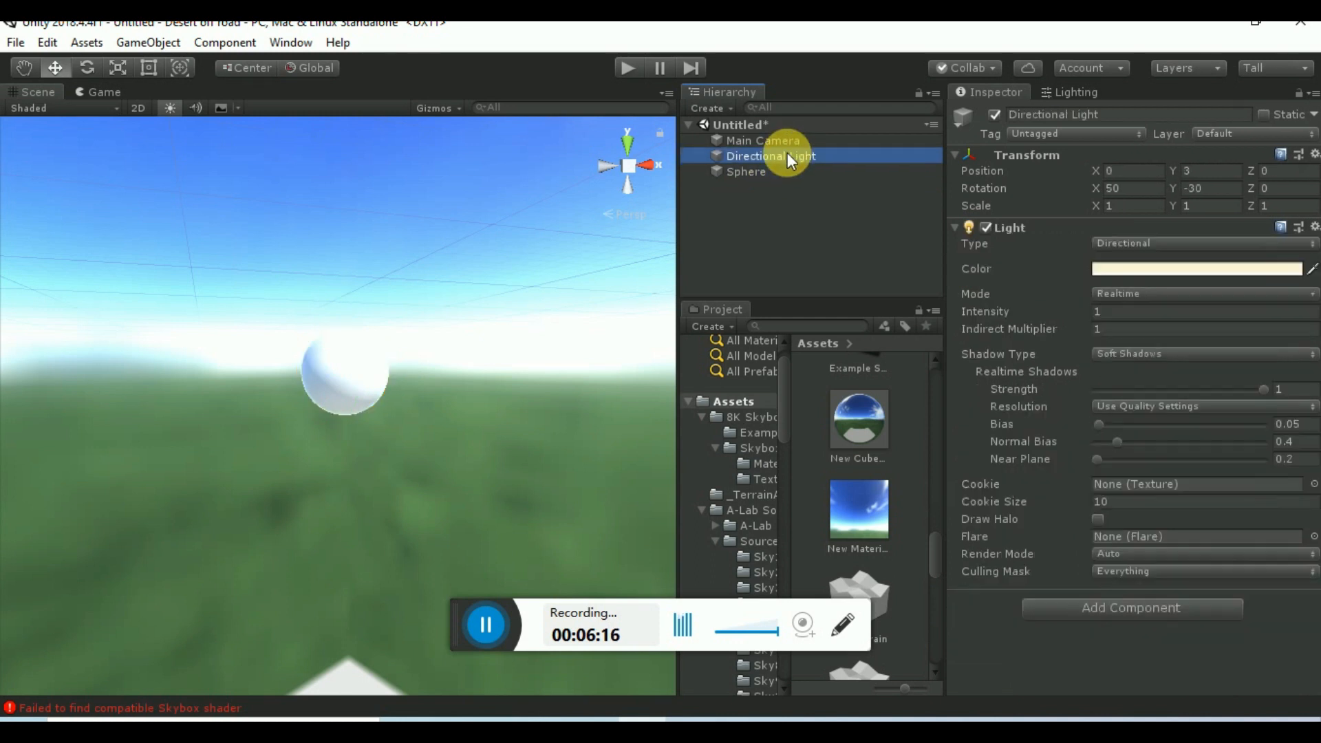
pyautogui.click(778, 169)
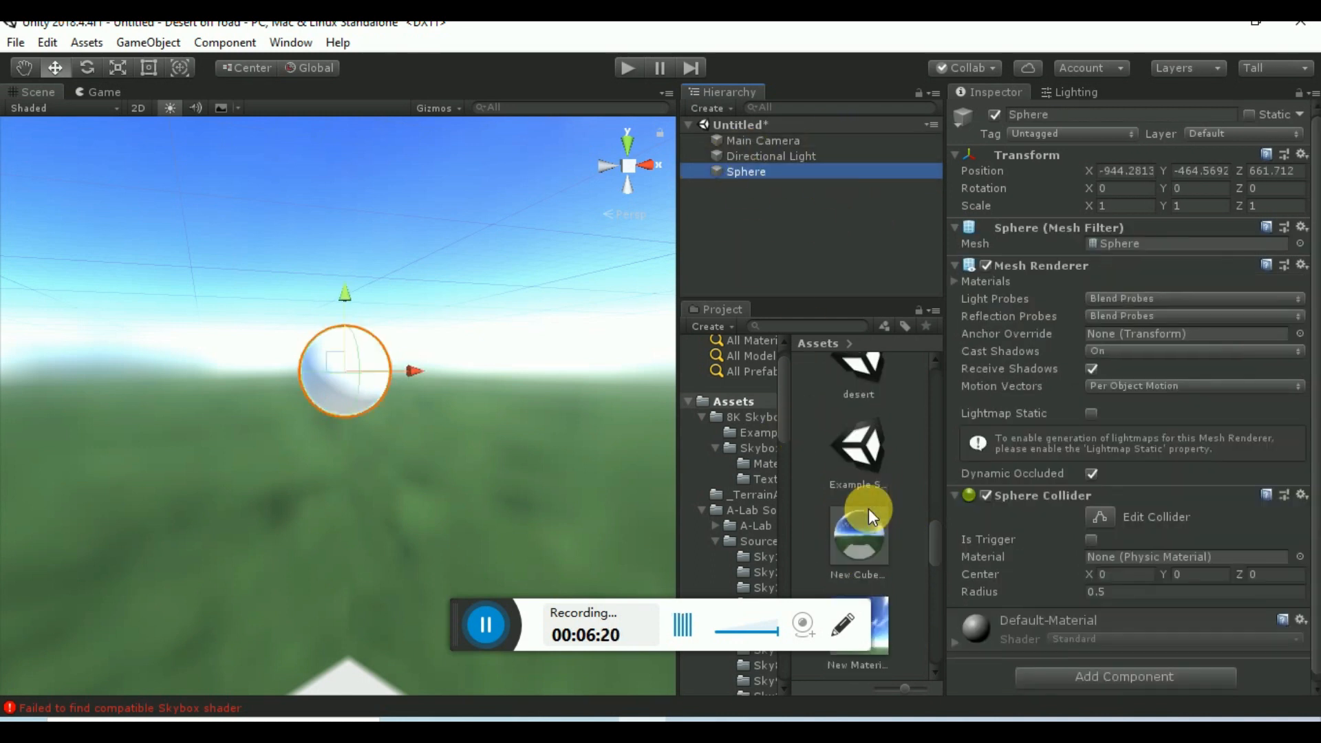
# Step: Change New Material's shader from the Skybox shader group to Panoramic
pyautogui.scroll(-2, 875, 510)
pyautogui.click(855, 467)
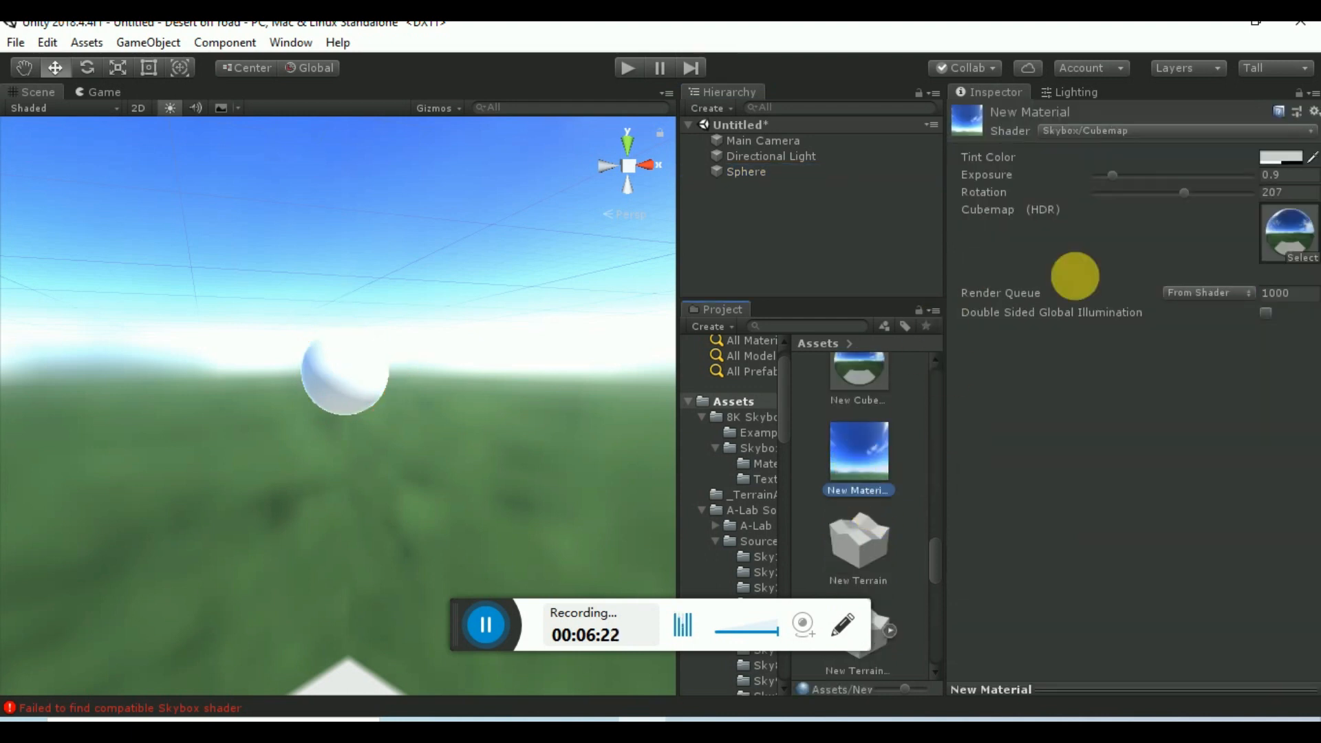
pyautogui.click(1099, 132)
pyautogui.moveTo(1141, 477)
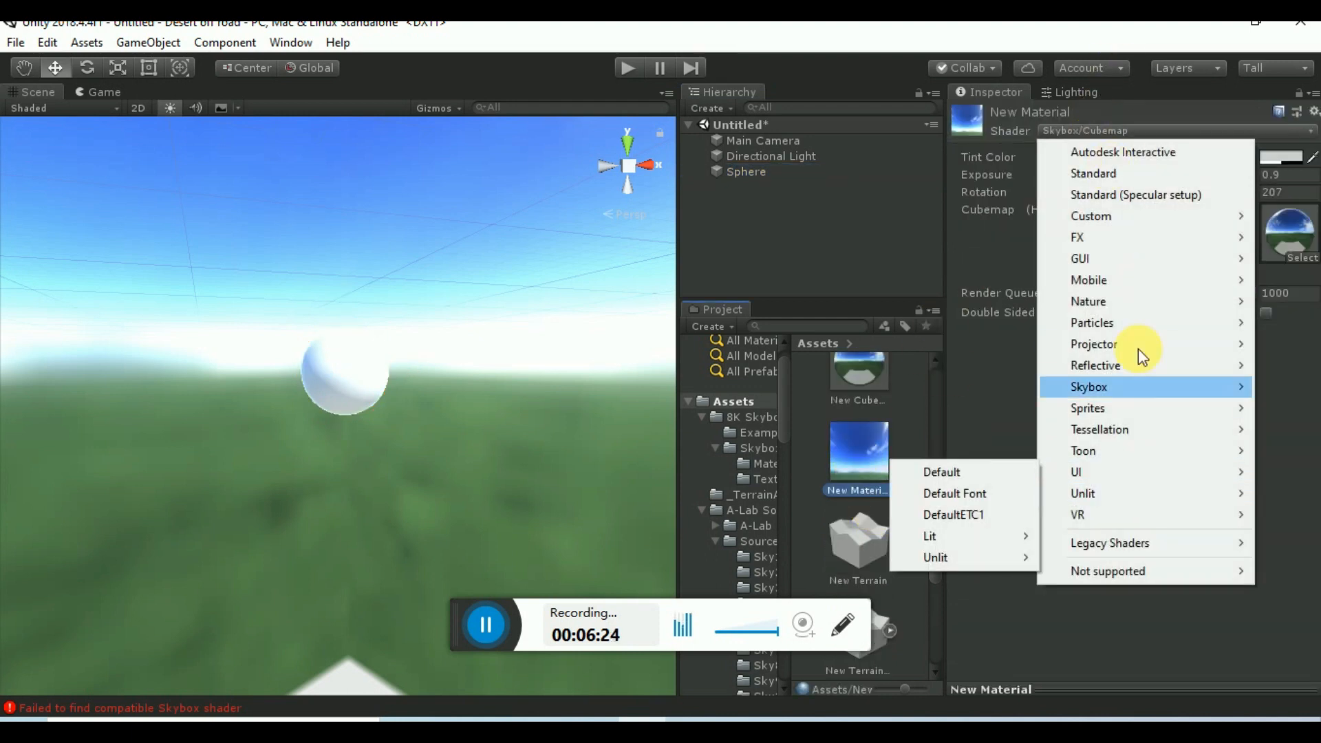
pyautogui.moveTo(1141, 386)
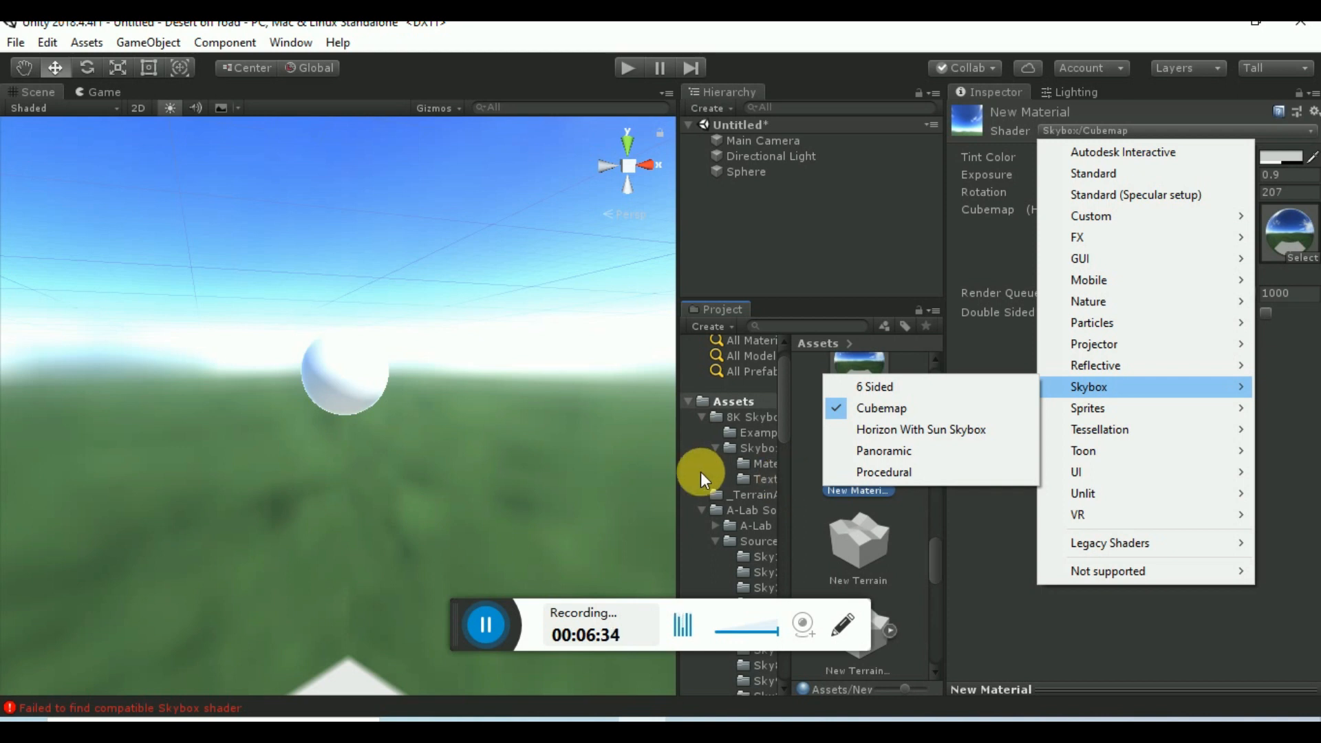
pyautogui.click(861, 448)
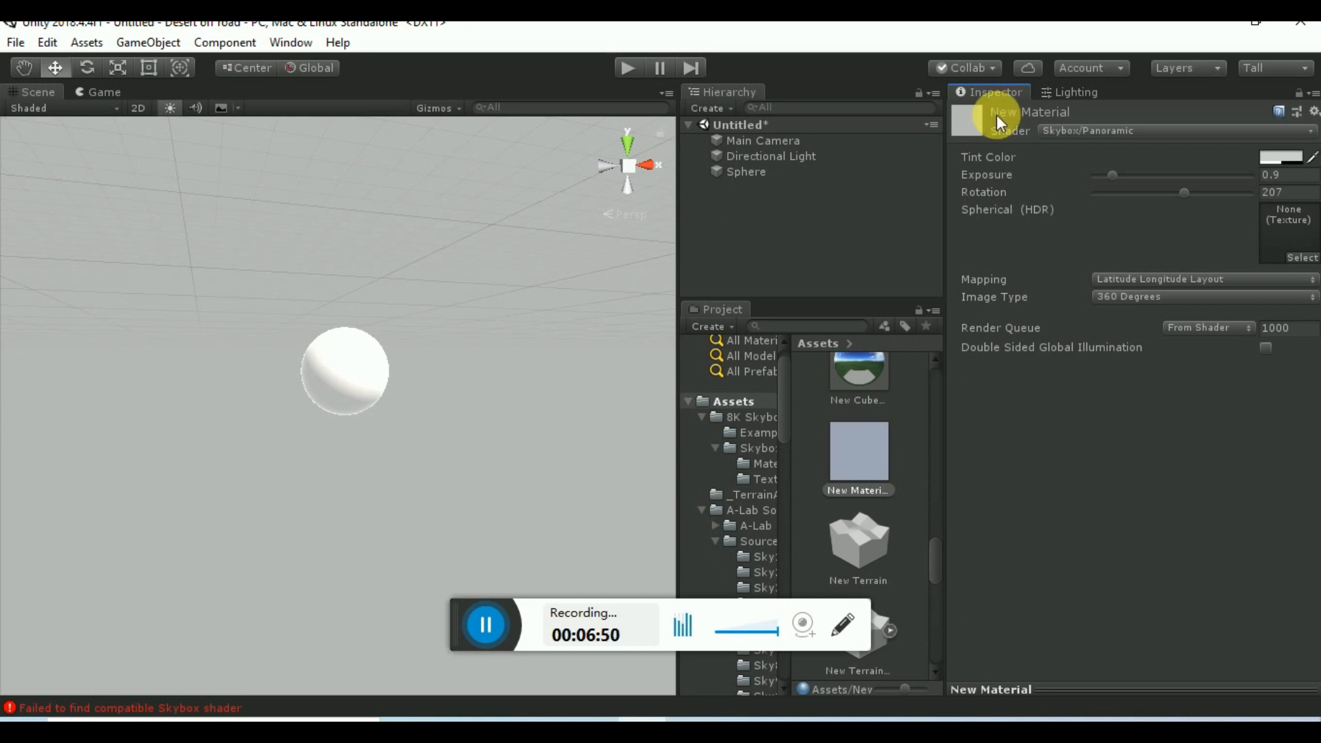
# Step: Change New Material's shader to Skybox/Procedural
pyautogui.click(1072, 133)
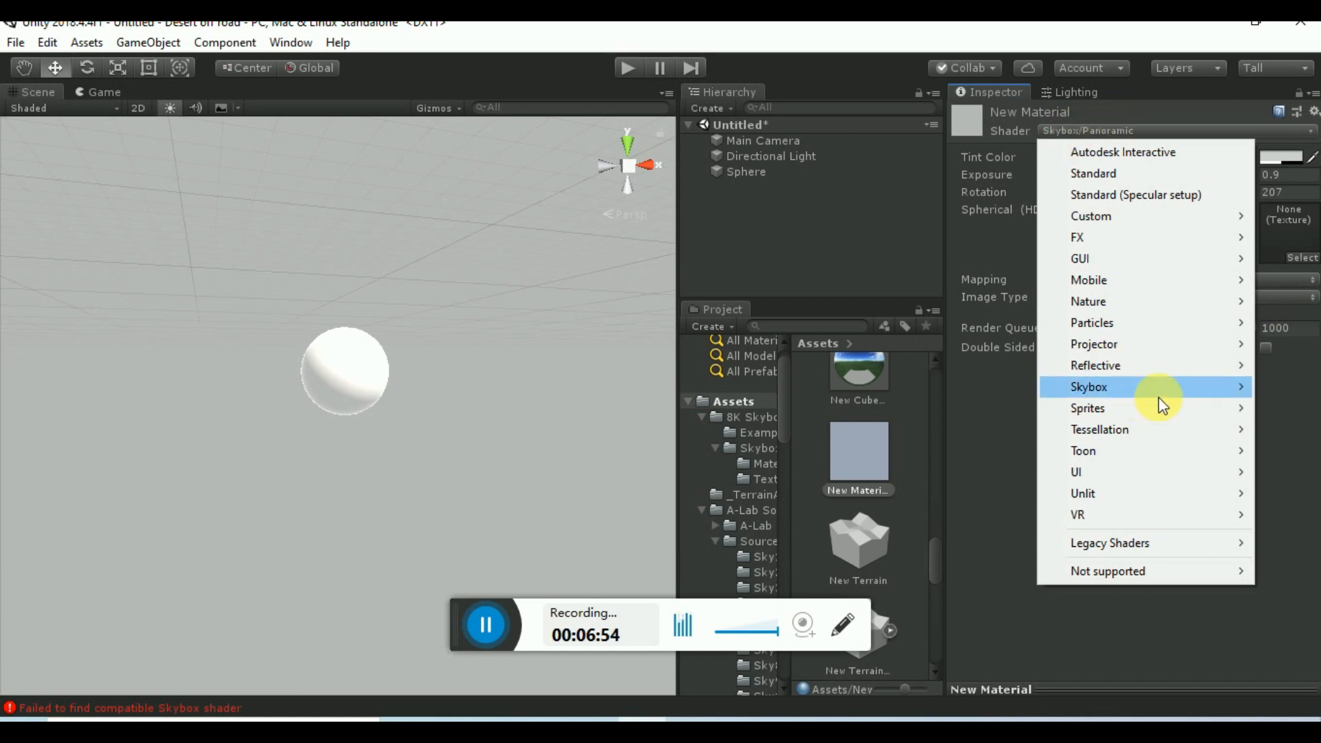
pyautogui.moveTo(1174, 400)
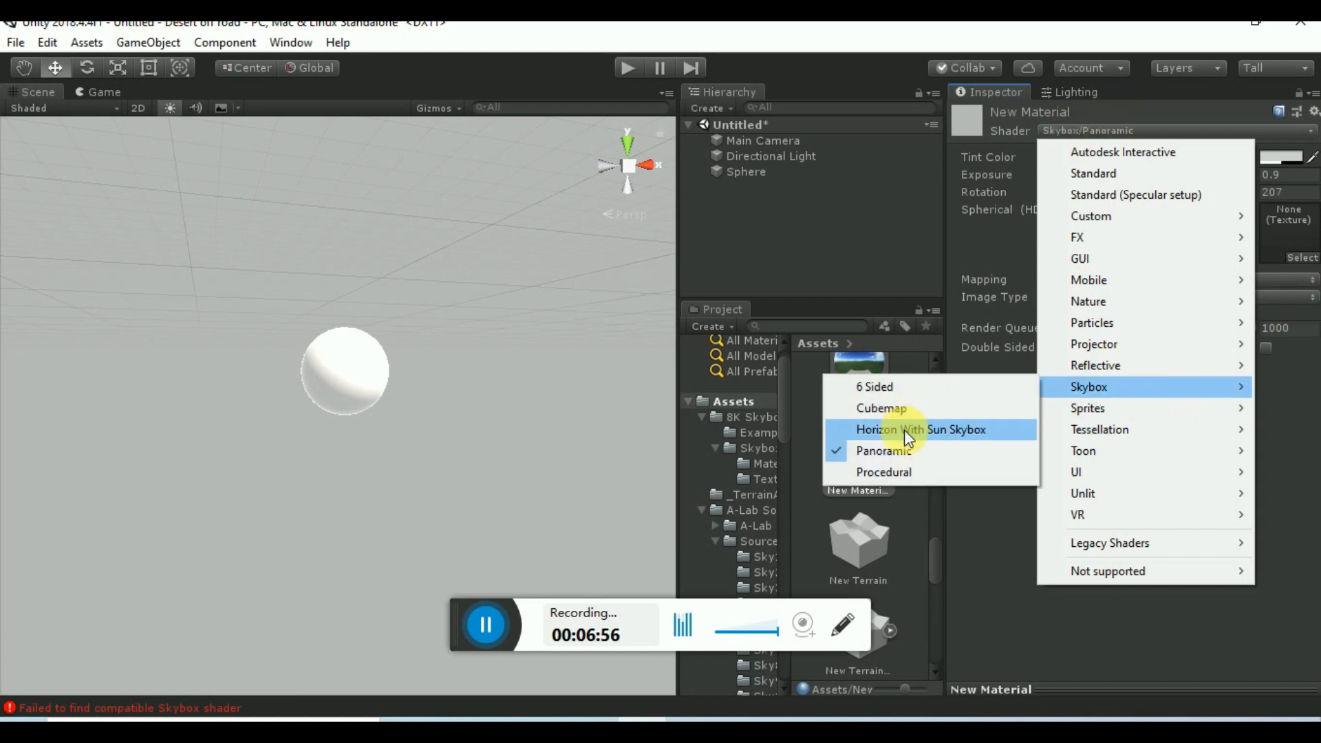
pyautogui.click(904, 469)
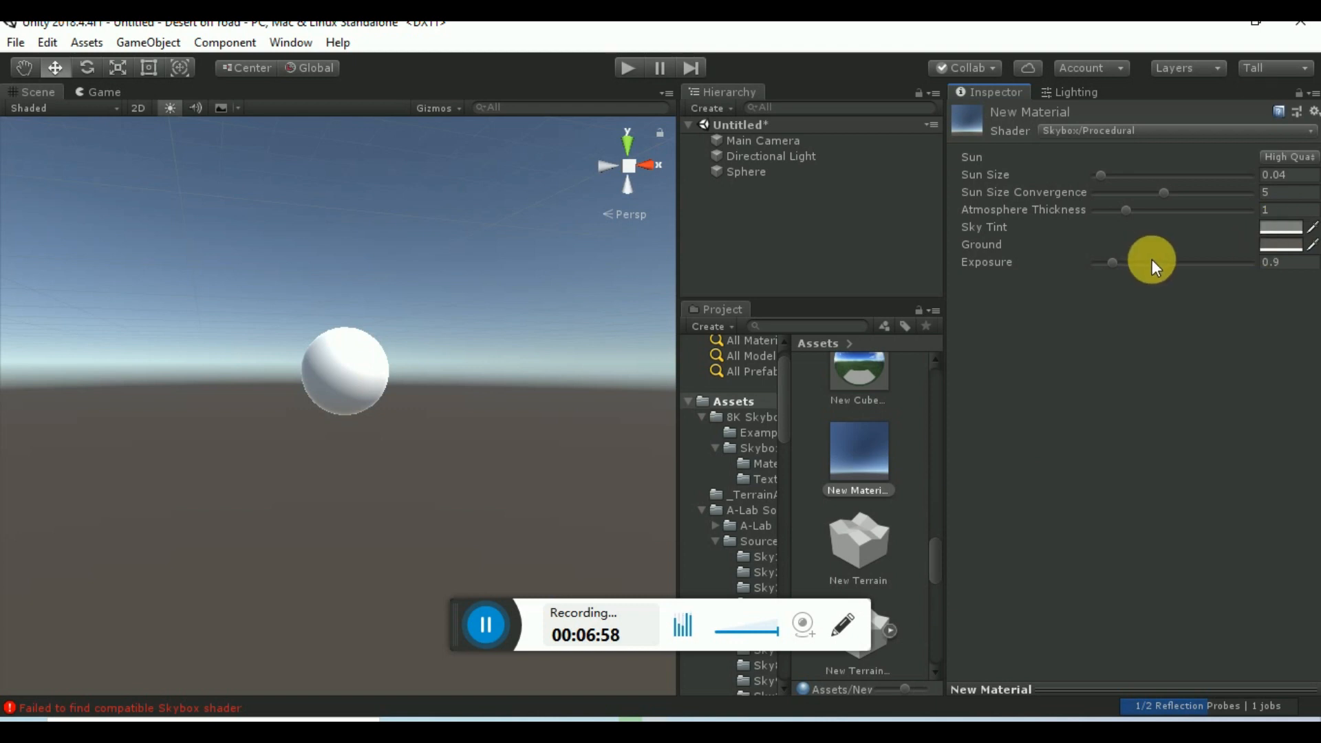
# Step: Adjust the procedural skybox to Sun Size 0.059, Sun Size Convergence 5.79 and Atmosphere Thickness 1.97
pyautogui.moveTo(558, 308); pyautogui.dragTo(1097, 69, button='right')
pyautogui.moveTo(1102, 177)
pyautogui.mouseDown()
pyautogui.moveTo(1178, 185)
pyautogui.moveTo(1066, 187)
pyautogui.moveTo(1103, 197)
pyautogui.mouseUp()
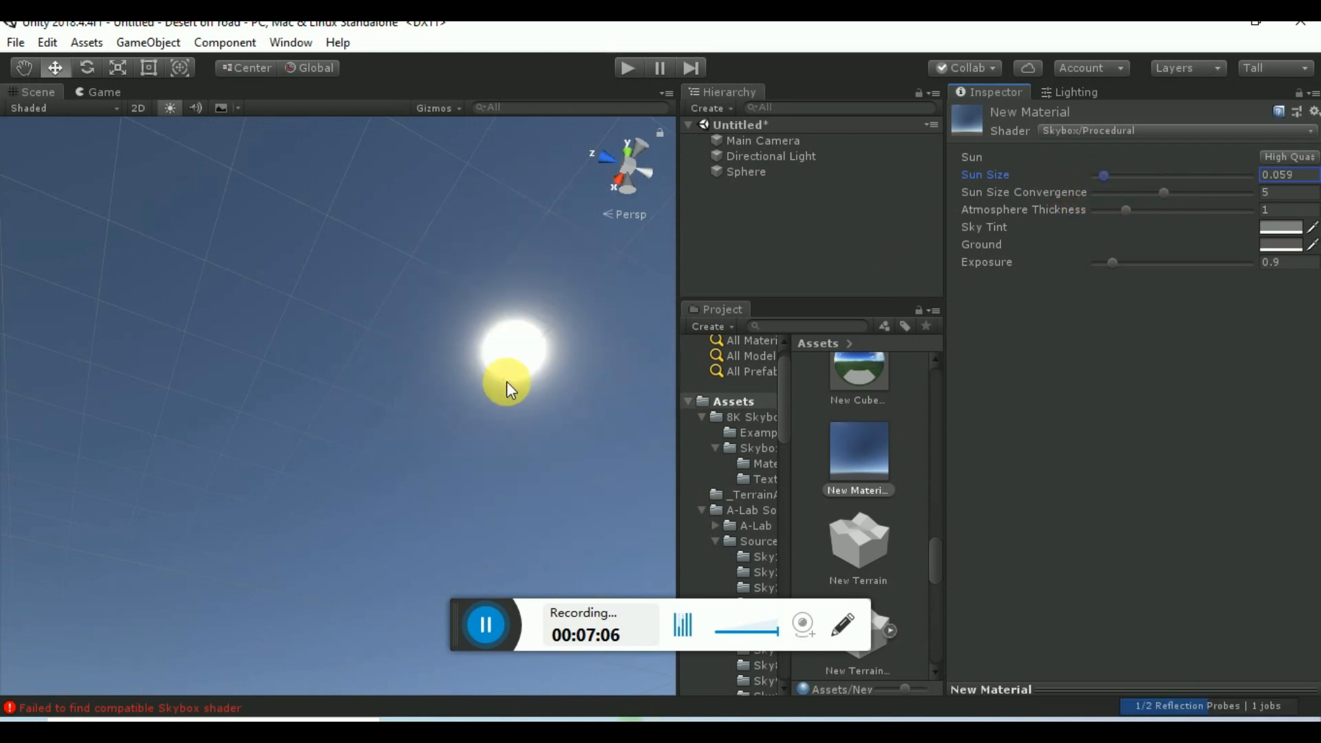
pyautogui.moveTo(1162, 195)
pyautogui.mouseDown()
pyautogui.moveTo(1215, 194)
pyautogui.moveTo(1161, 204)
pyautogui.moveTo(1187, 201)
pyautogui.moveTo(1174, 201)
pyautogui.mouseUp()
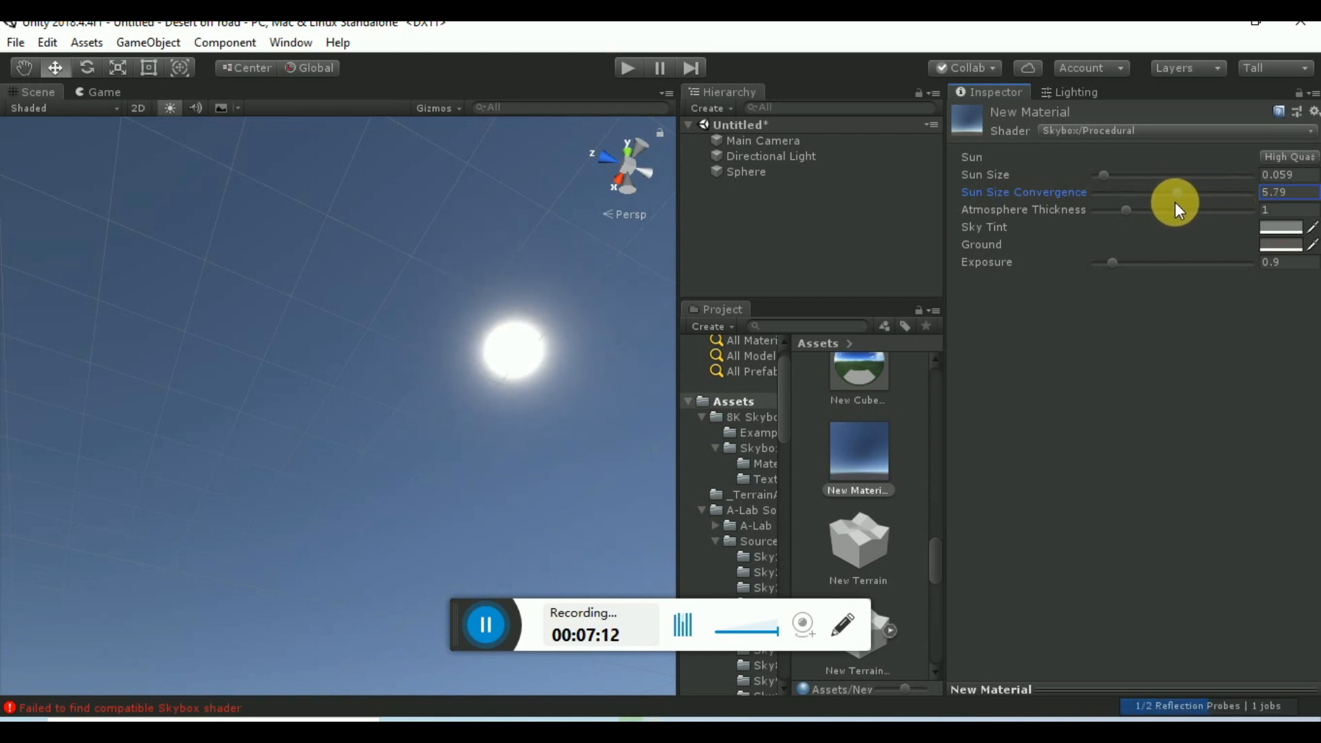
pyautogui.moveTo(1133, 210); pyautogui.dragTo(1157, 227)
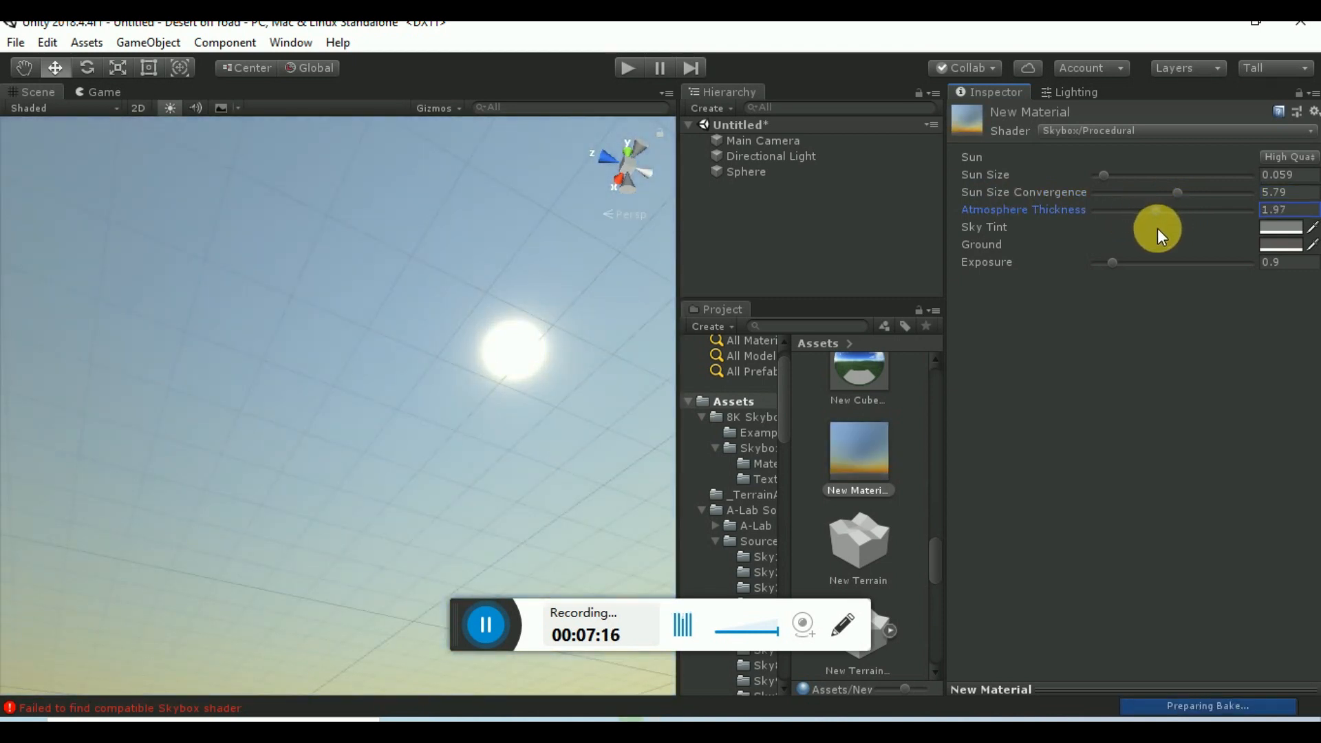
# Step: Set the procedural skybox's Sky Tint to a light pinkish grey, about C8BEBE, and inspect the sky down to the horizon
pyautogui.click(1285, 229)
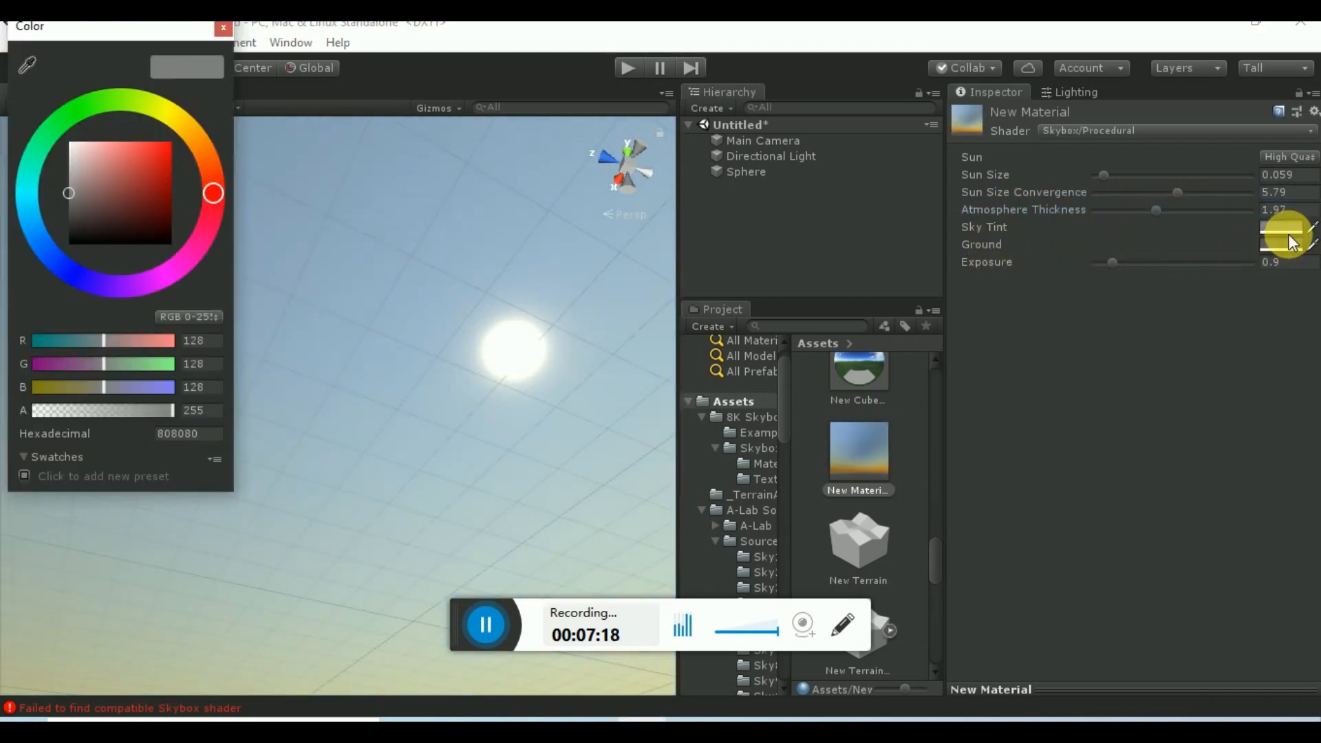
pyautogui.moveTo(96, 216); pyautogui.dragTo(76, 163)
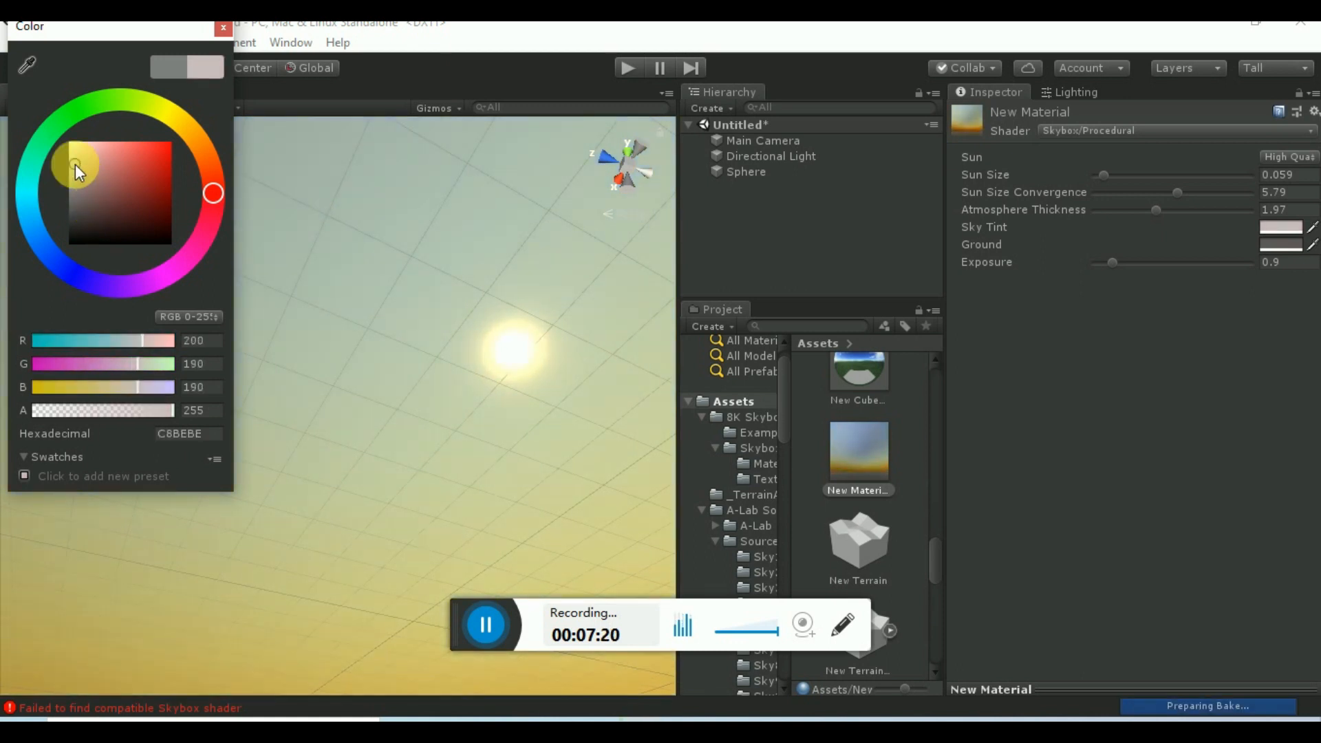
pyautogui.click(551, 327)
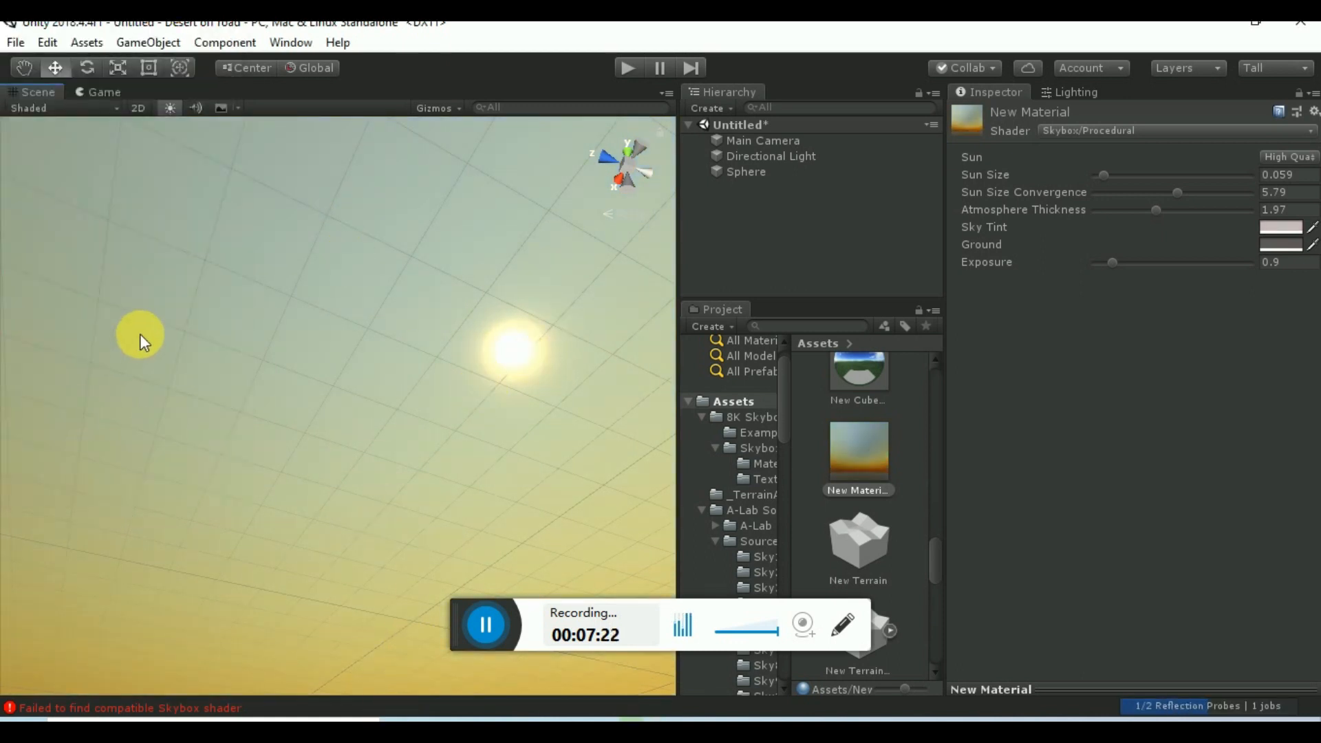
pyautogui.moveTo(139, 333); pyautogui.dragTo(396, 409, button='right')
# Step: Set the procedural skybox's Sky Tint to black and inspect the sky and ground around the horizon
pyautogui.click(1278, 226)
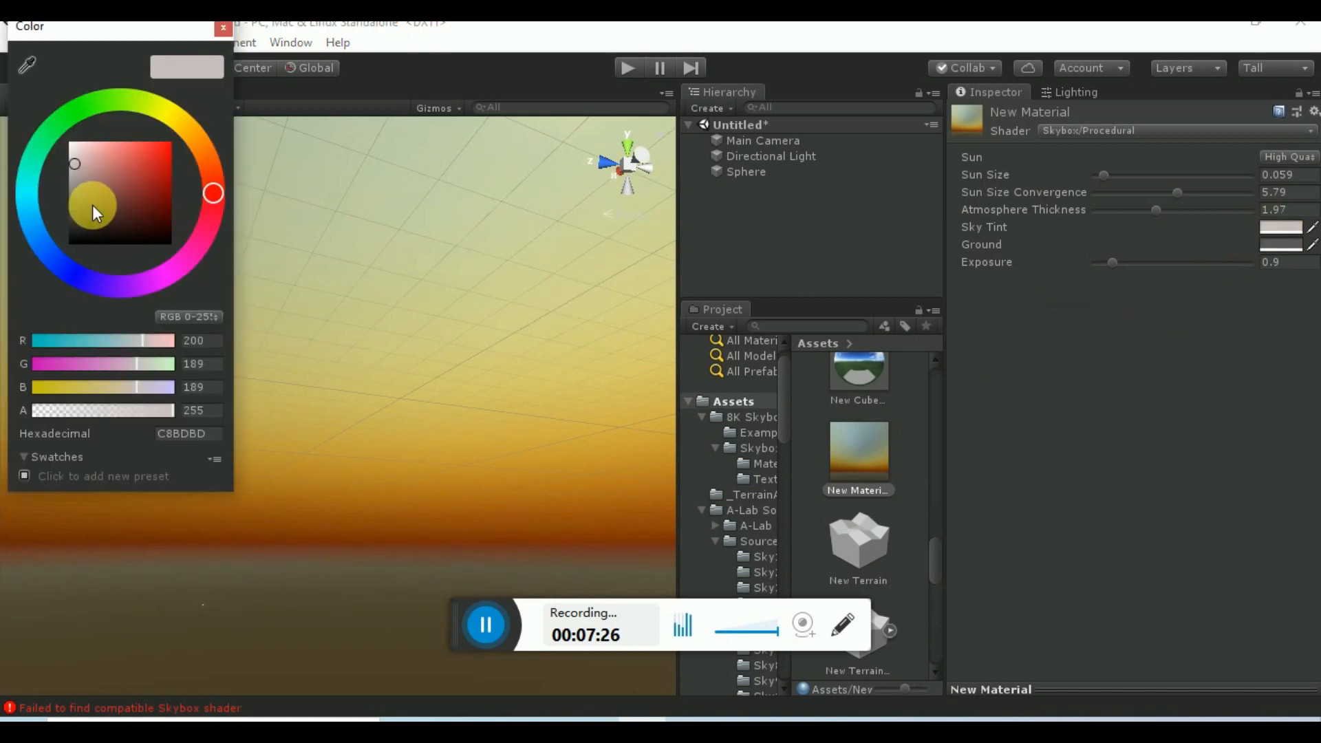
pyautogui.moveTo(92, 205); pyautogui.dragTo(73, 249)
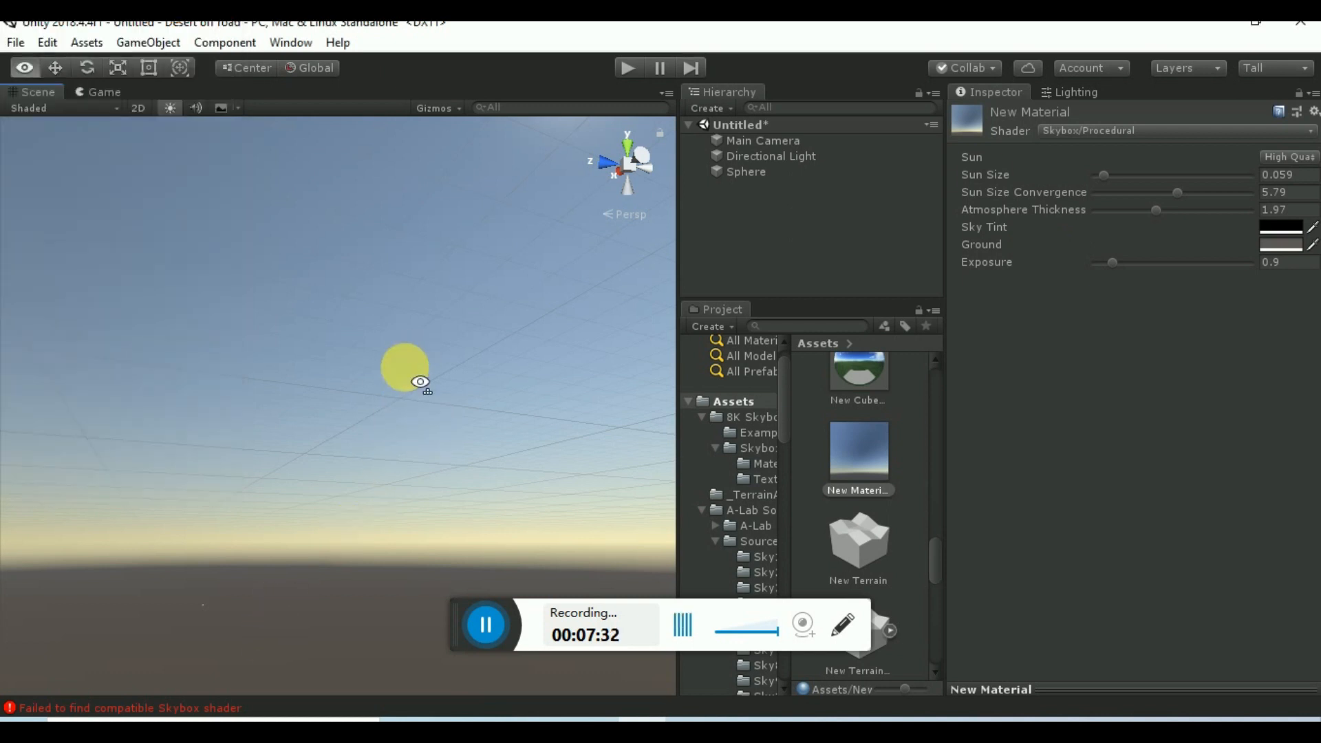
pyautogui.moveTo(413, 372); pyautogui.dragTo(383, 279, button='right')
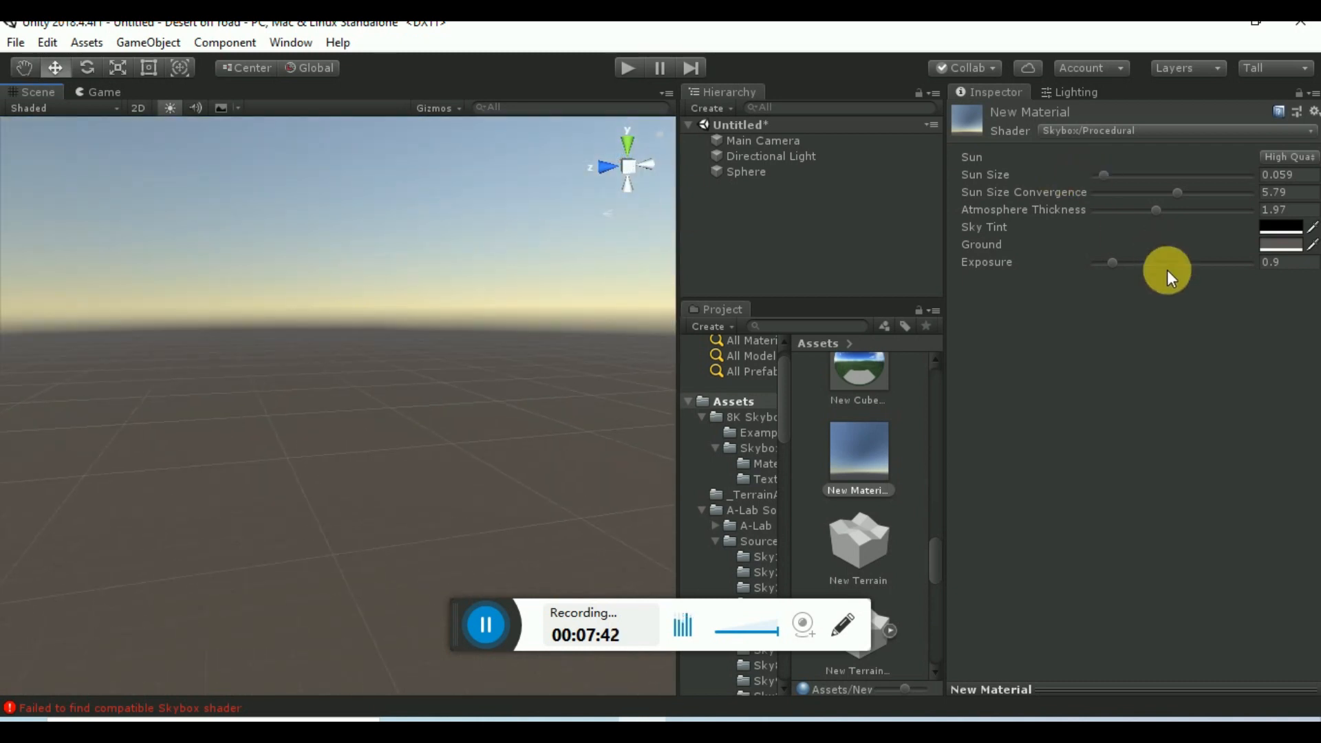
# Step: Set the procedural skybox's Ground color to dark brown, 443C39
pyautogui.click(1271, 246)
pyautogui.moveTo(139, 197); pyautogui.dragTo(86, 218)
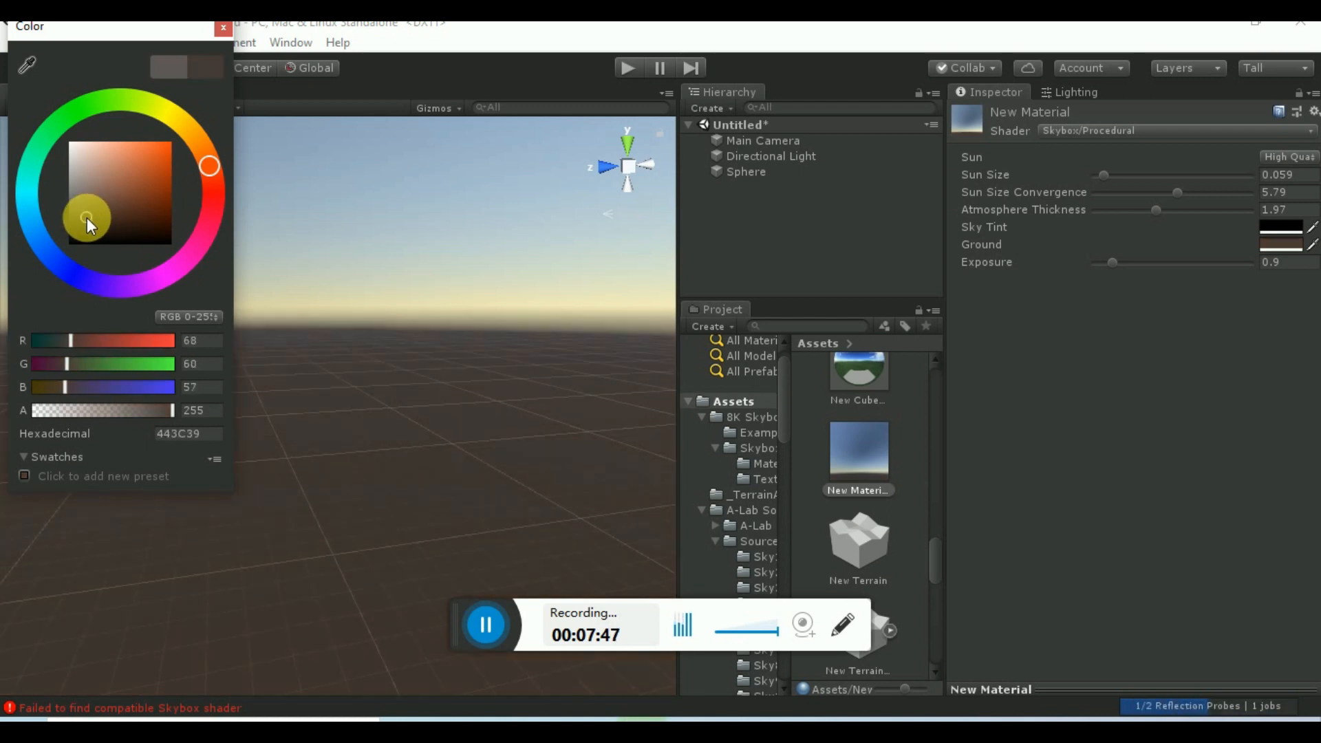
pyautogui.click(225, 29)
# Step: Try the skybox's Exposure adjustment, leave it at 0.9, and view the Sun quality options without choosing another one
pyautogui.moveTo(1115, 262); pyautogui.dragTo(1113, 265)
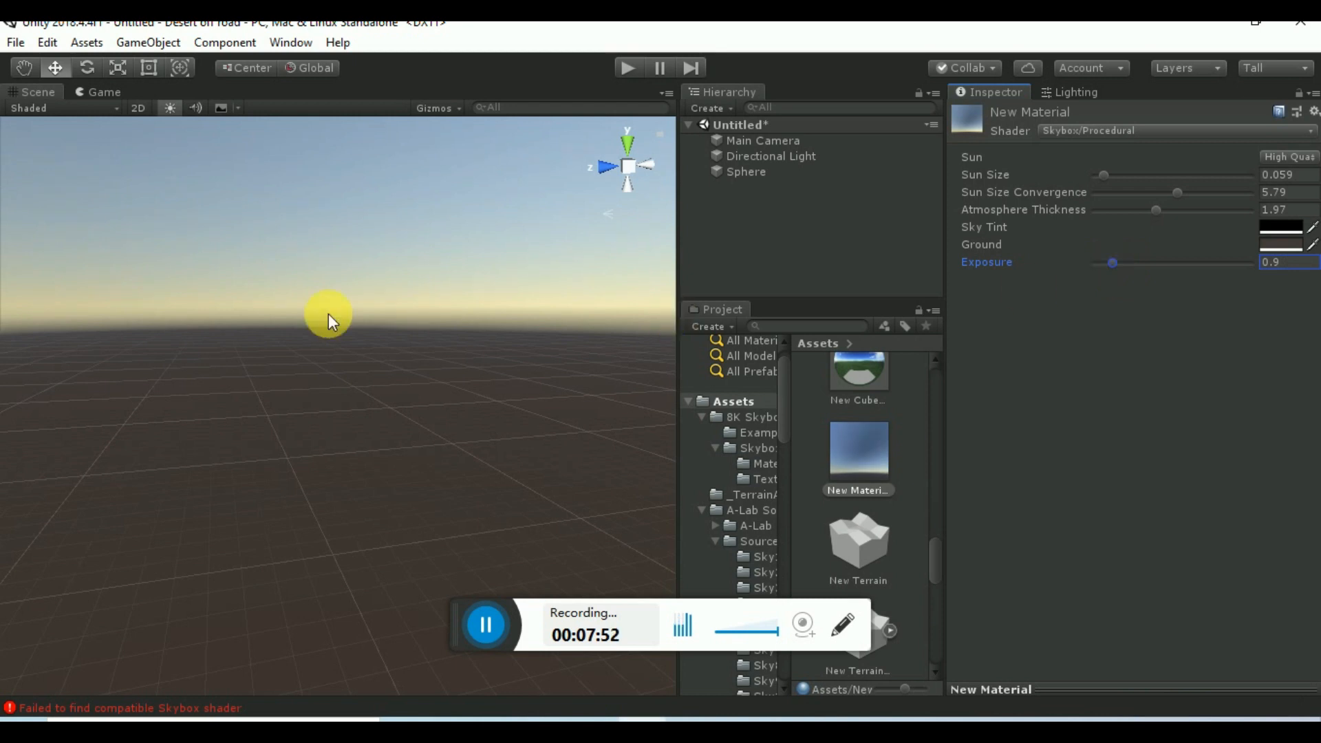
pyautogui.moveTo(328, 313); pyautogui.dragTo(655, 167, button='right')
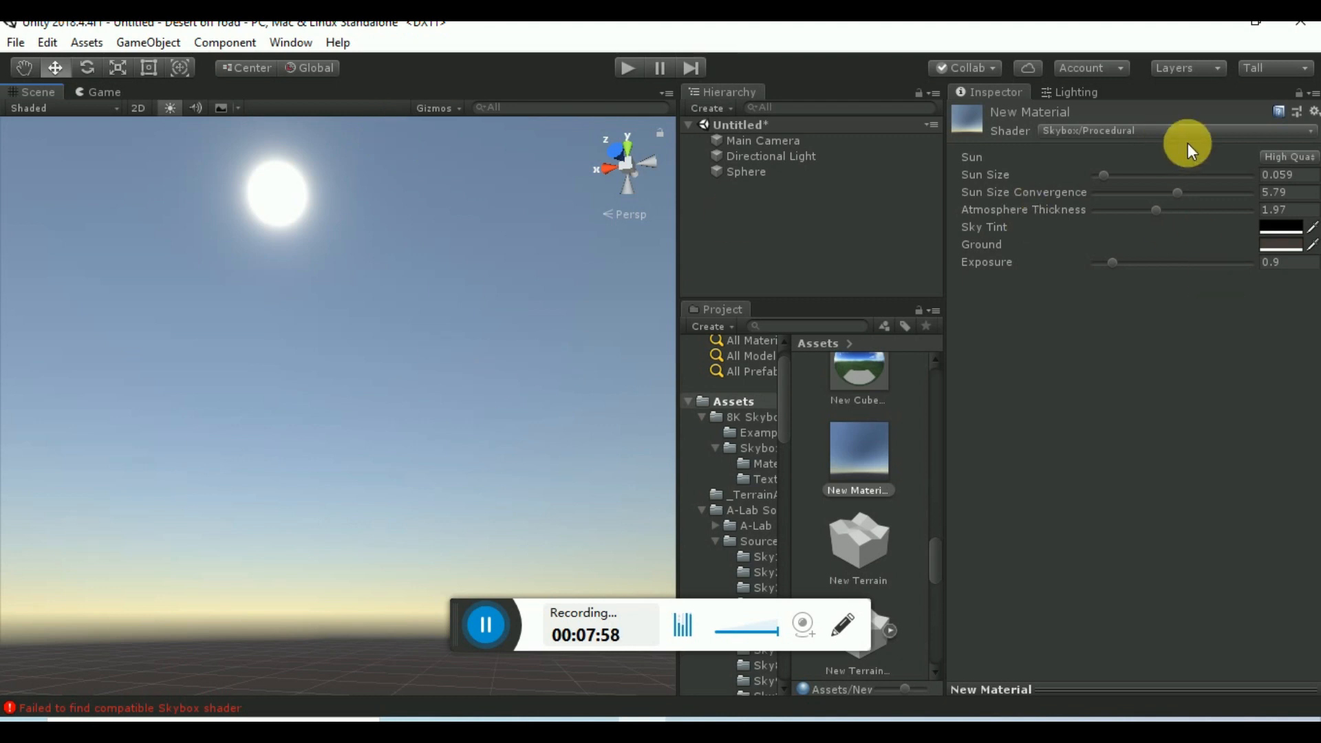
pyautogui.click(1288, 157)
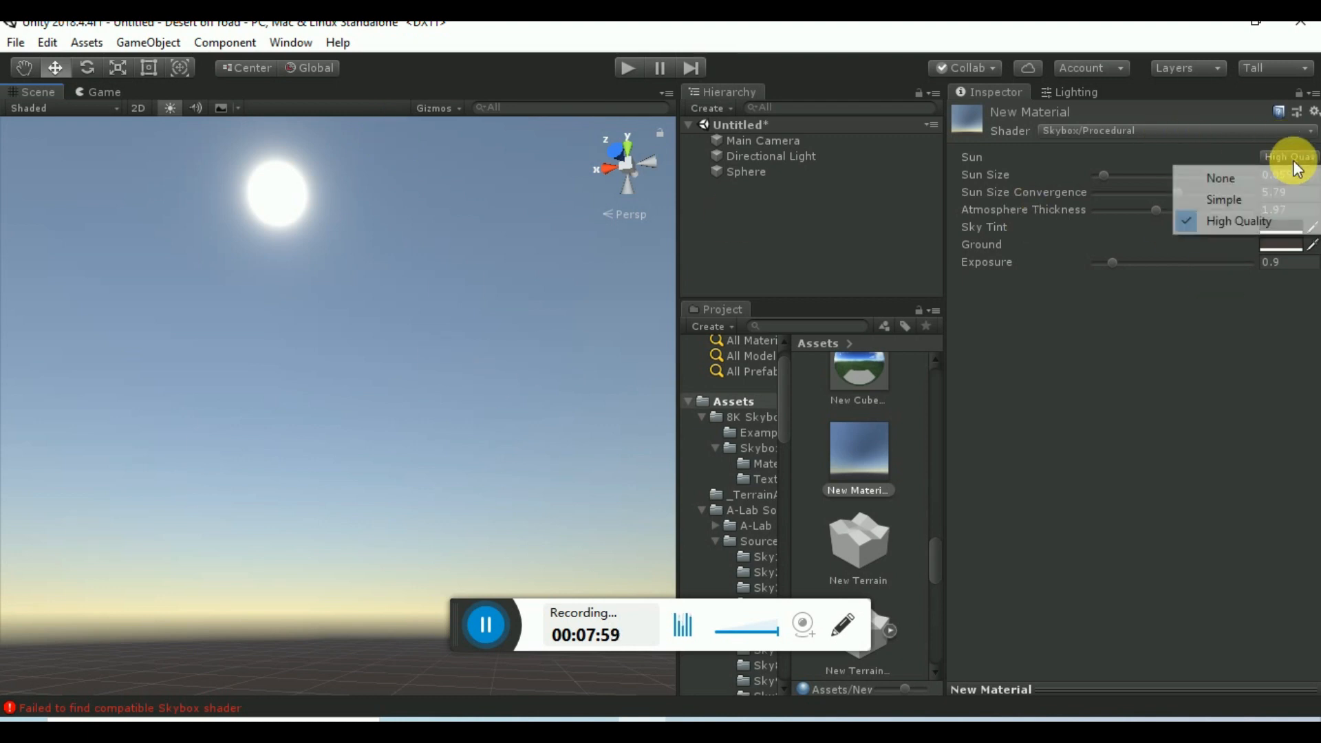
pyautogui.click(1201, 341)
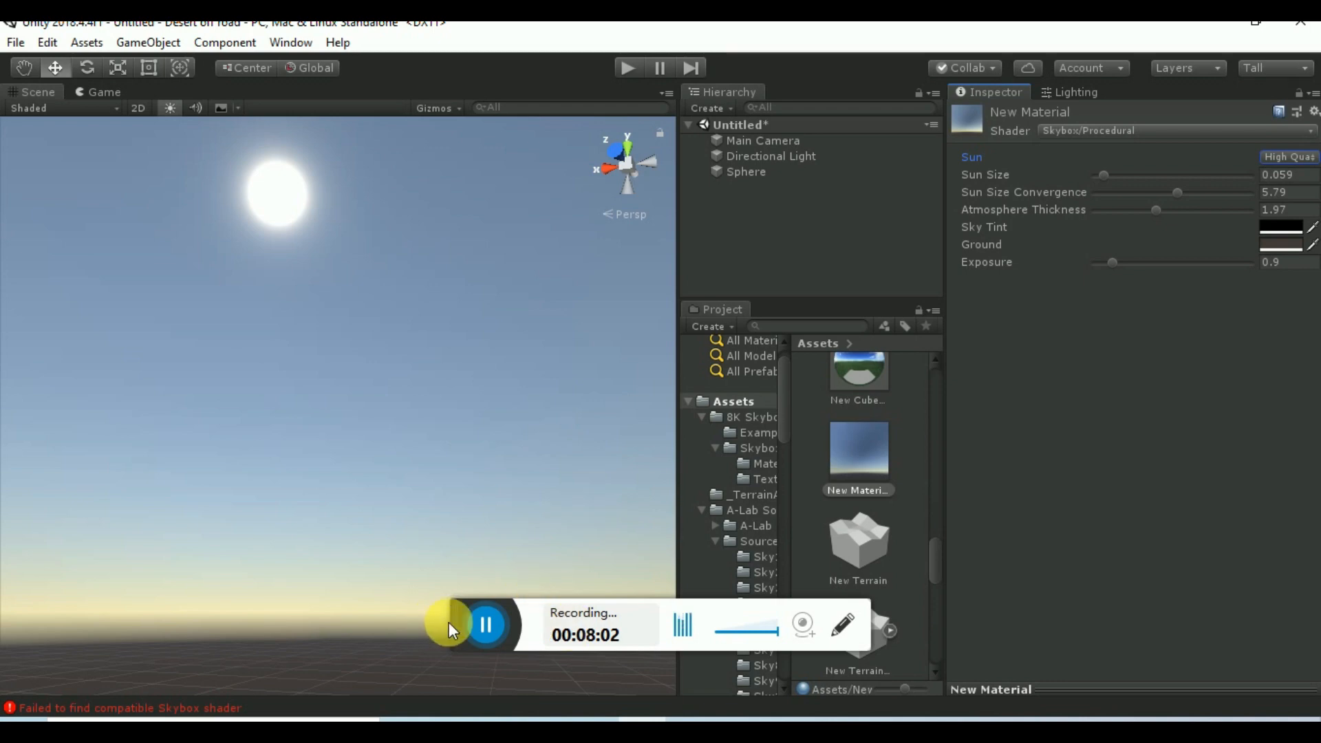